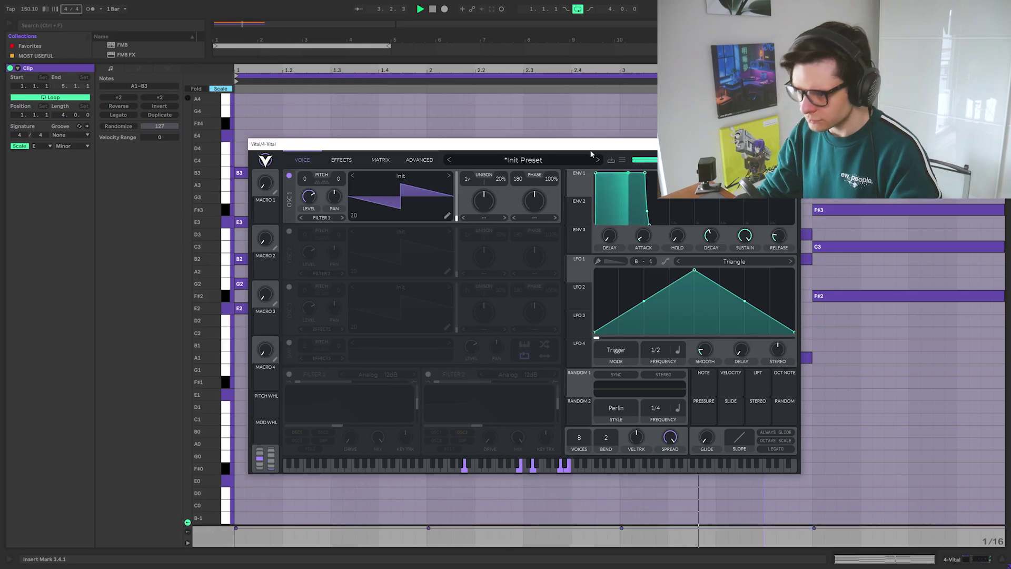
# Select the chord clip, close its Vital window and move the 5-Vital window down over the arrangement.
pyautogui.hotkey('shift', 'Tab')
pyautogui.click(366, 180)
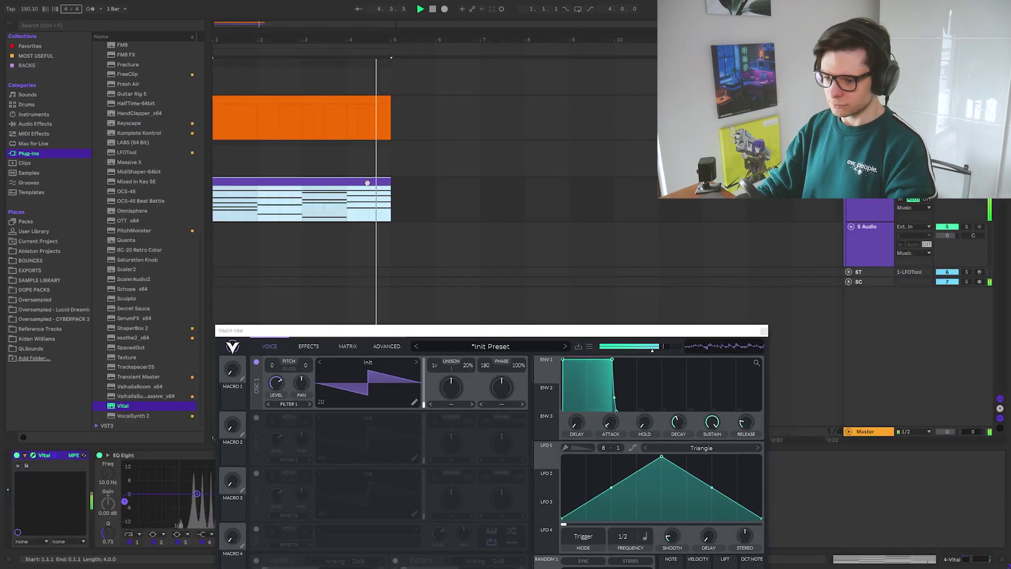
pyautogui.hotkey('shift', 'Tab')
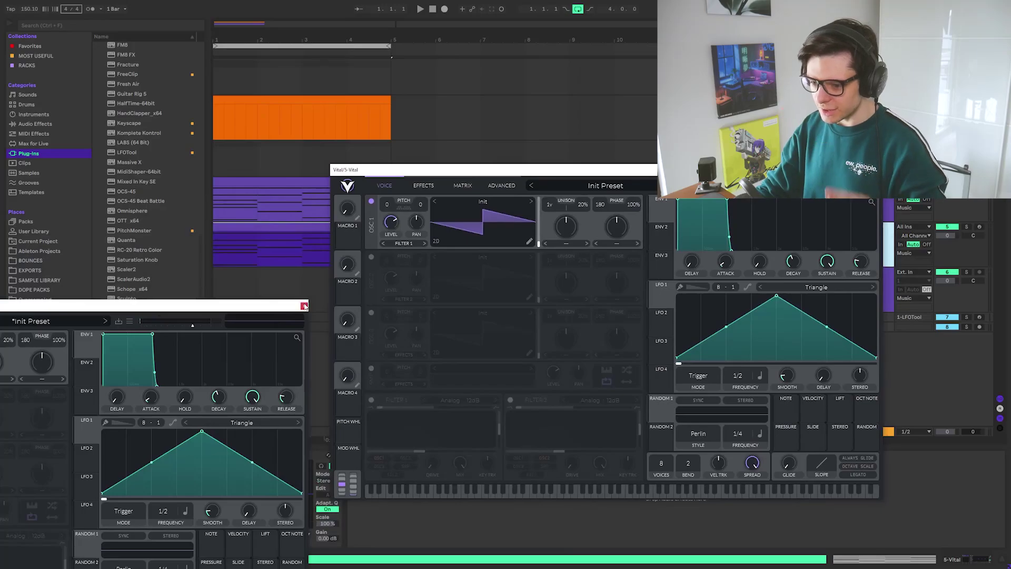
pyautogui.click(305, 306)
pyautogui.moveTo(438, 170); pyautogui.dragTo(108, 312)
# Open the MIDI clip on the 5 Vital track and delete all of its notes.
pyautogui.doubleClick(326, 231)
pyautogui.click(320, 184)
pyautogui.hotkey('ctrl', 'a')
pyautogui.press('Delete')
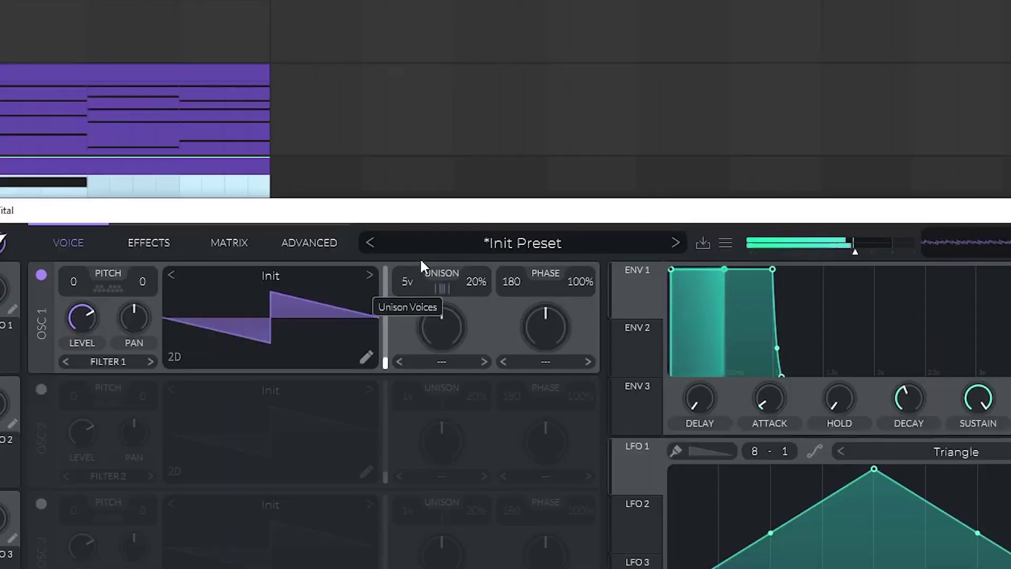
# Raise oscillator 1's unison voices and set its Stereo Unison to 0%.
pyautogui.scroll(5, 421, 264)
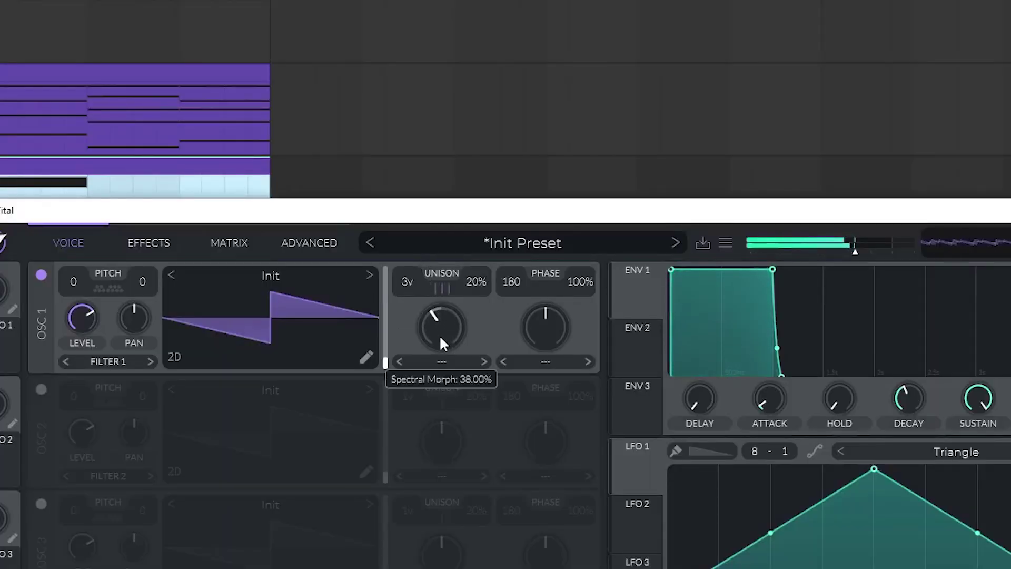
pyautogui.moveTo(451, 315)
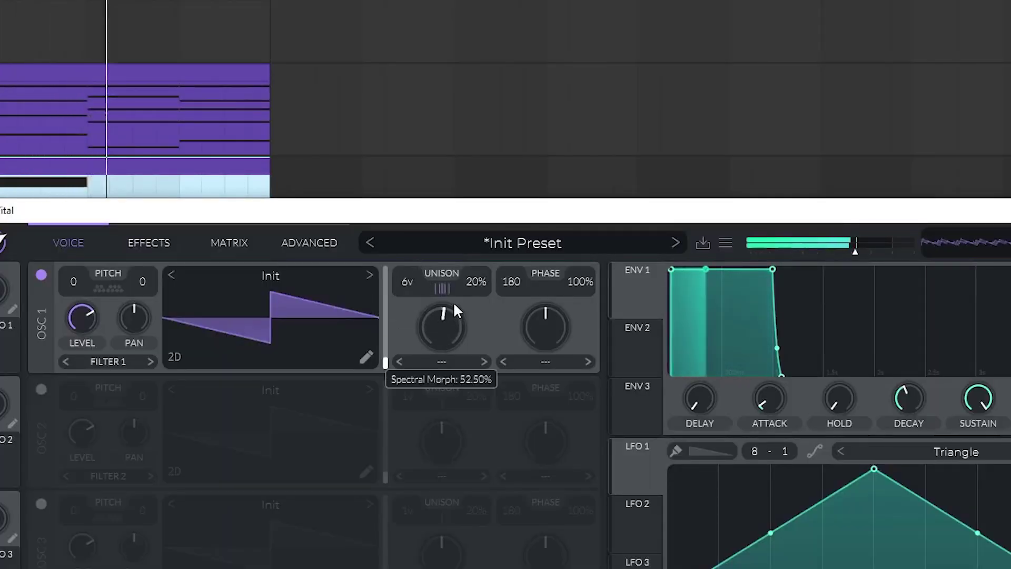
pyautogui.scroll(2, 432, 316)
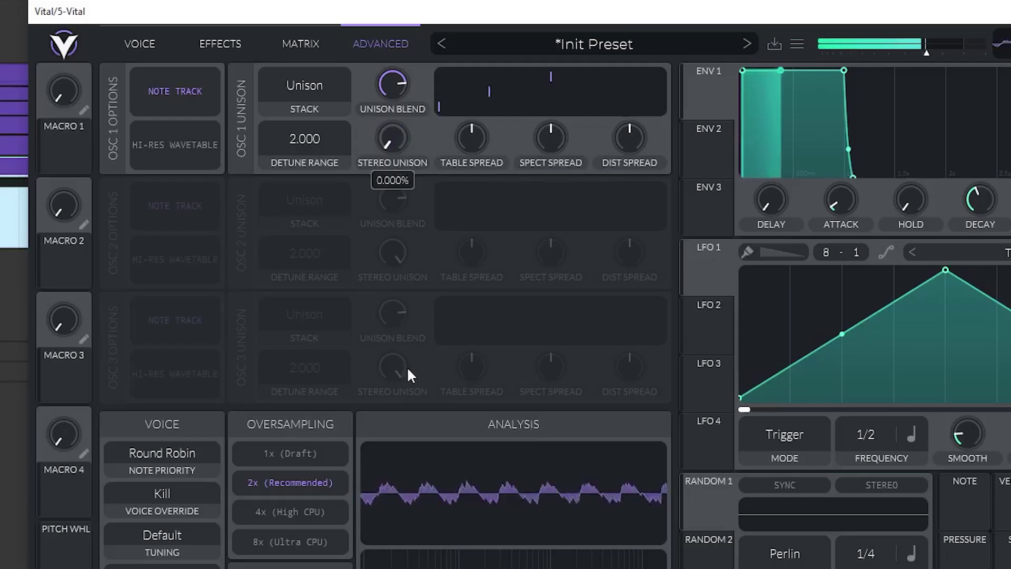
pyautogui.moveTo(408, 369); pyautogui.dragTo(402, 89)
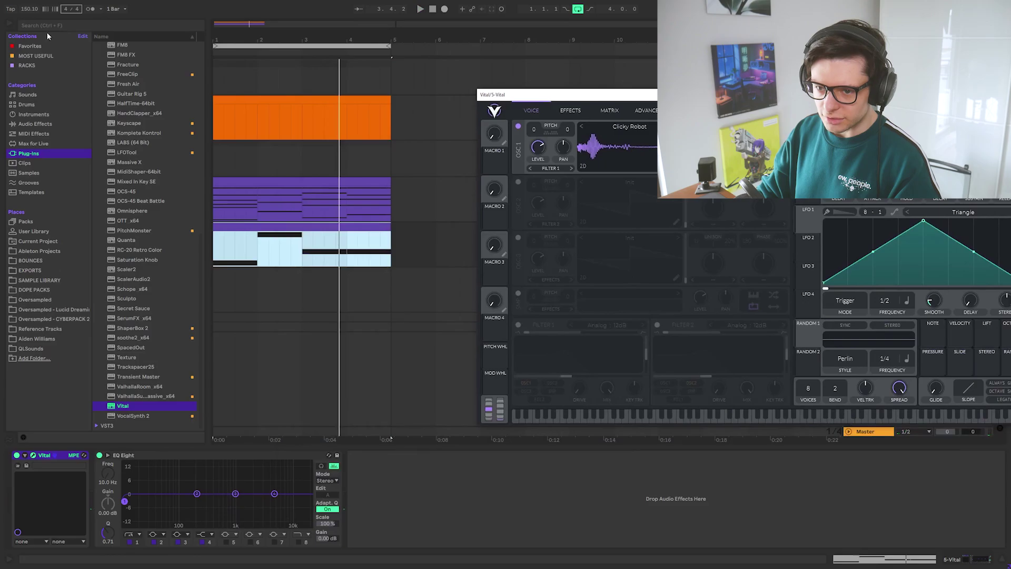
# Search all results for "adlib" and choose a KRYSTAYOUNGS vocal adlib sample.
pyautogui.click(61, 23)
pyautogui.write('adlib')
pyautogui.click(74, 201)
pyautogui.click(178, 223)
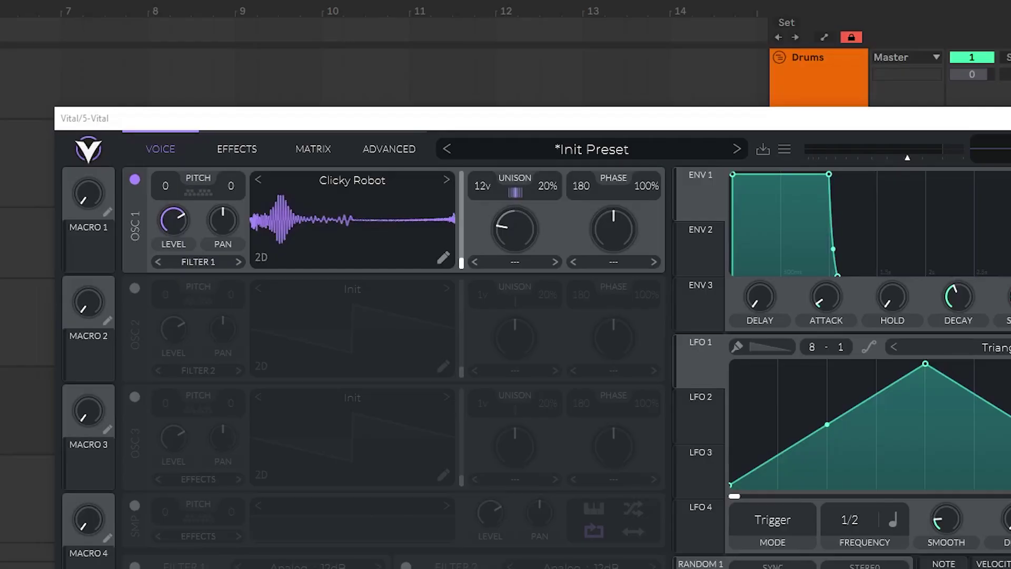
# Load the vocal adlib sample into oscillator 1 as a wavetable using Pitch Splice and play the loop.
pyautogui.moveTo(153, 259); pyautogui.dragTo(345, 235)
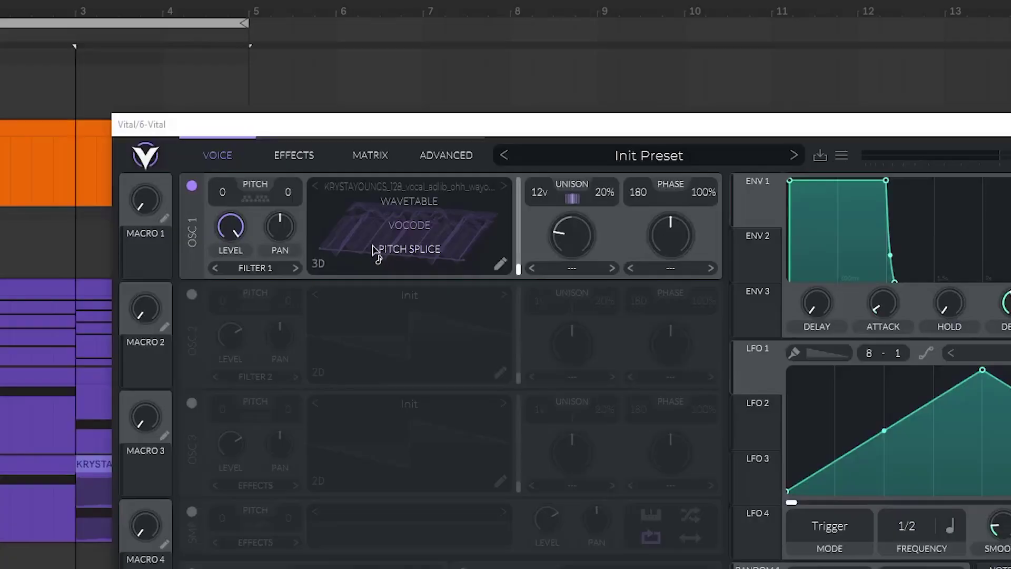
pyautogui.moveTo(416, 252); pyautogui.dragTo(417, 251)
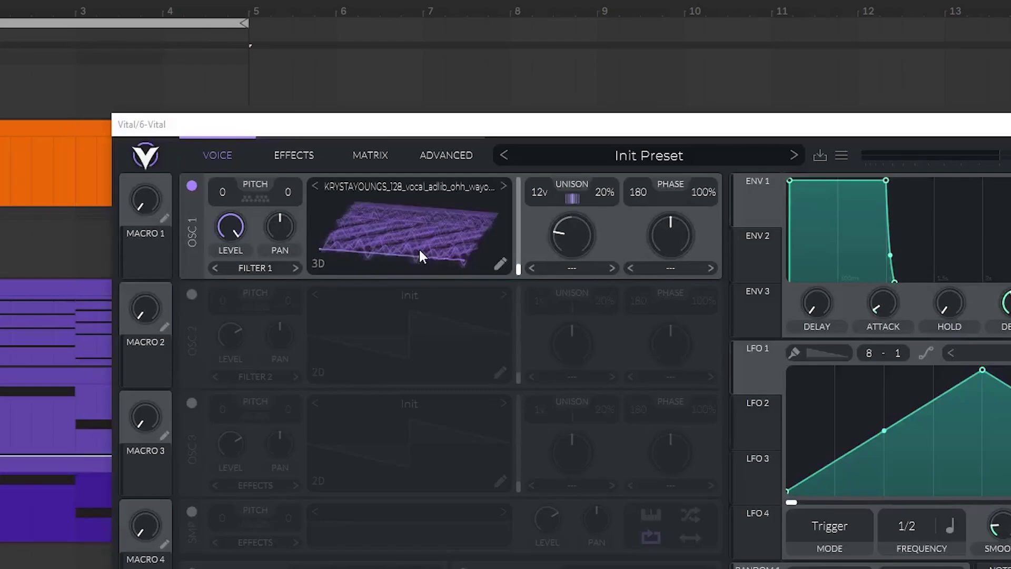
pyautogui.press('space')
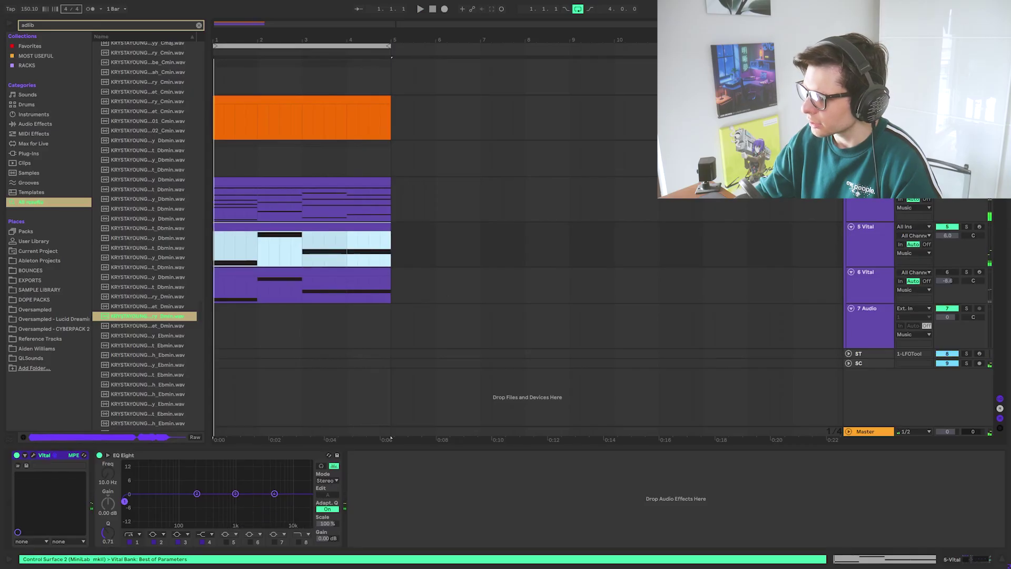
# Solo the 5 Vital track and inspect the pitch slides between its bass notes and its Vital synth.
pyautogui.click(971, 227)
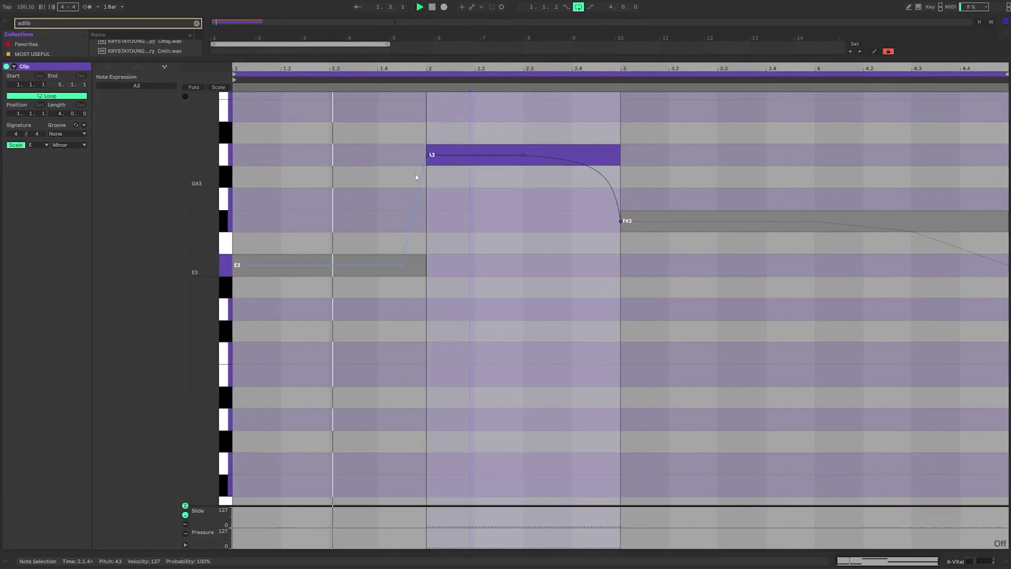
pyautogui.scroll(1, 418, 173)
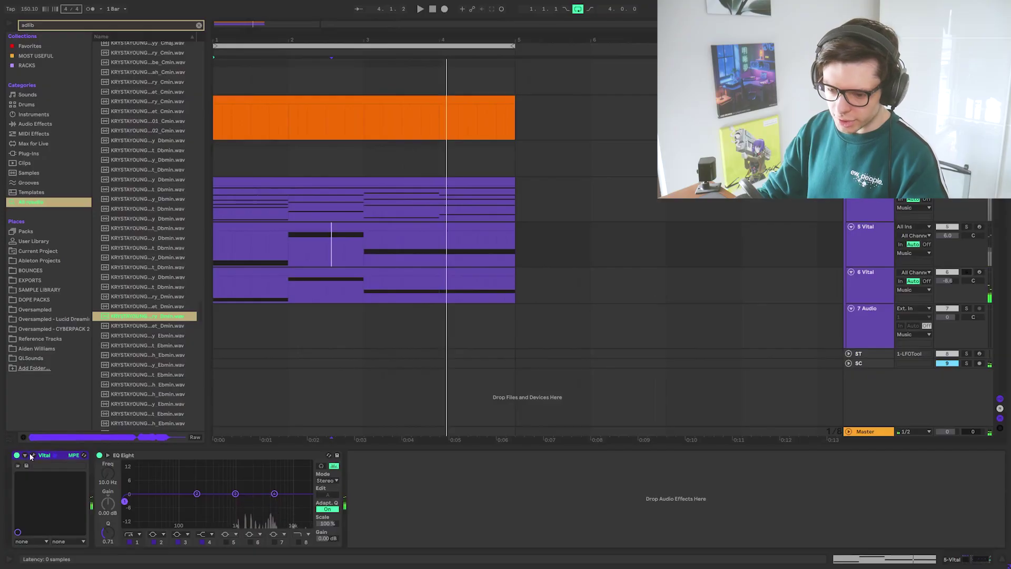
pyautogui.click(32, 456)
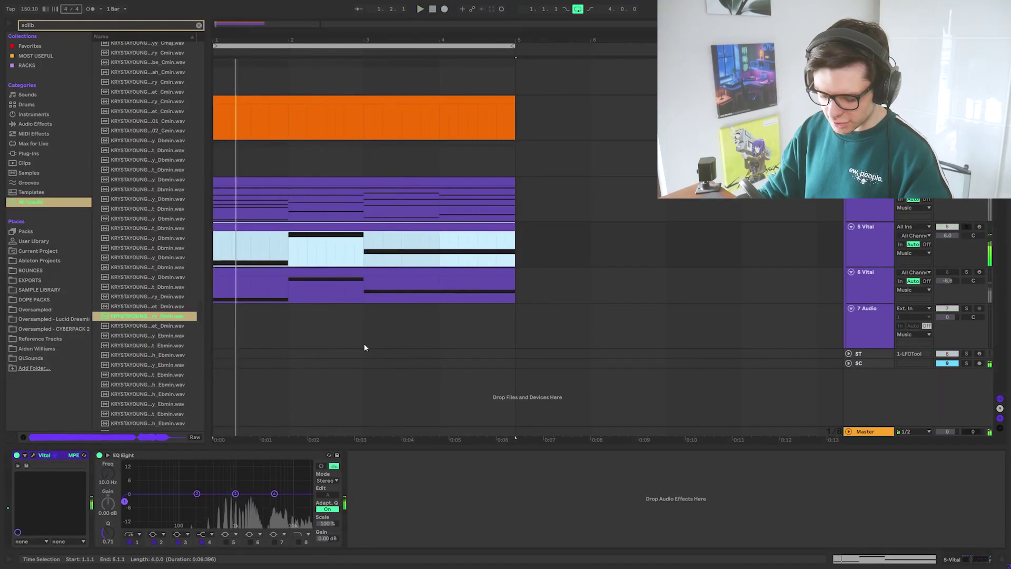
# Add the soothe2_x64 plug-in after EQ Eight on the 5 Vital track.
pyautogui.click(428, 497)
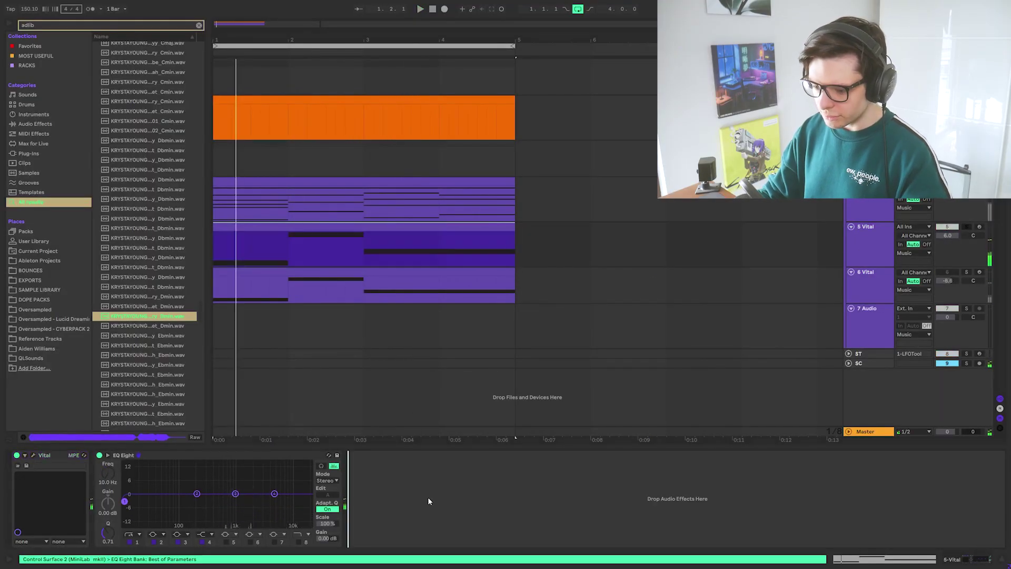
pyautogui.hotkey('ctrl', 'f')
pyautogui.write('soothe2_x64')
pyautogui.press('Return')
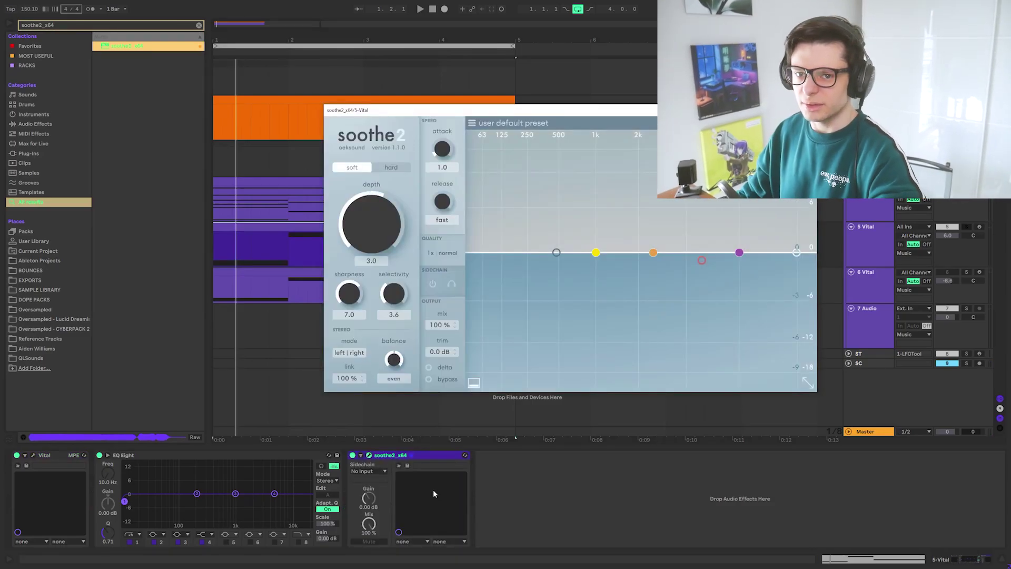
# During playback, set soothe2's depth to 18.0 and sharpness to 8.7, and close its window.
pyautogui.press('space')
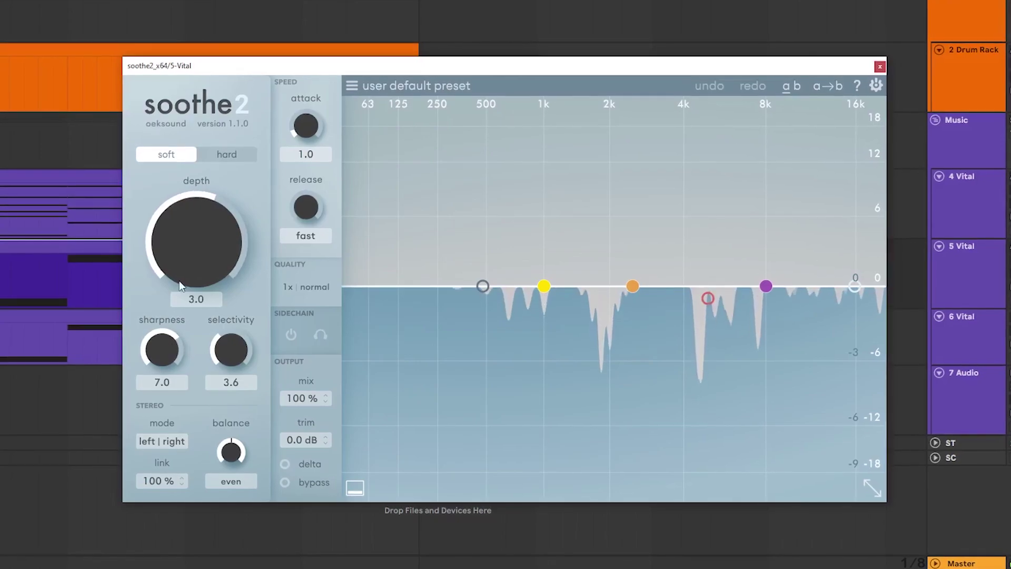
pyautogui.moveTo(363, 255); pyautogui.dragTo(361, 208)
pyautogui.moveTo(356, 291); pyautogui.dragTo(355, 266)
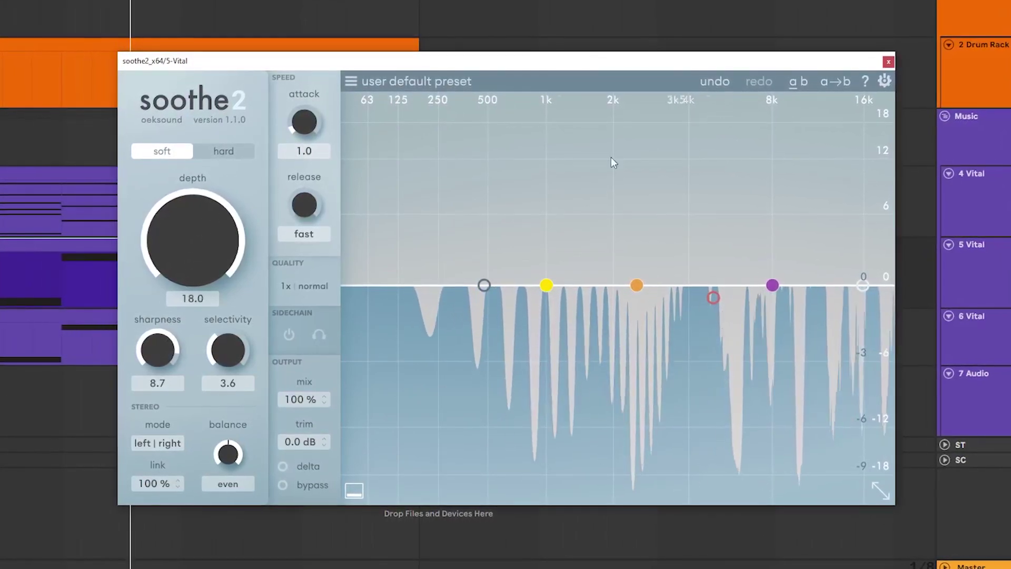
pyautogui.click(893, 59)
# Open the Vital synth on the 4 Vital chord track and place its window over the arrangement.
pyautogui.doubleClick(266, 245)
pyautogui.click(33, 456)
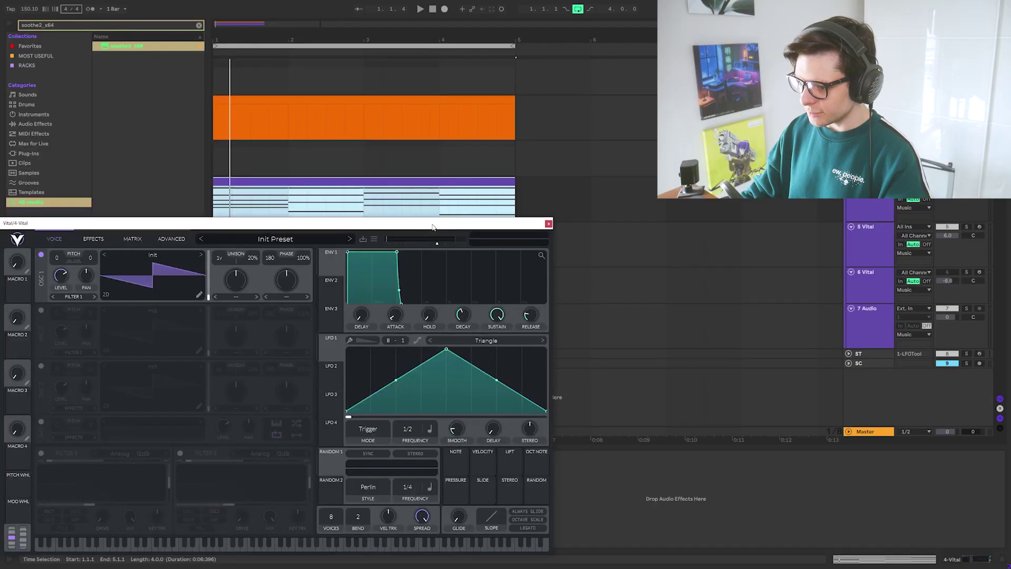
pyautogui.moveTo(430, 227); pyautogui.dragTo(552, 141)
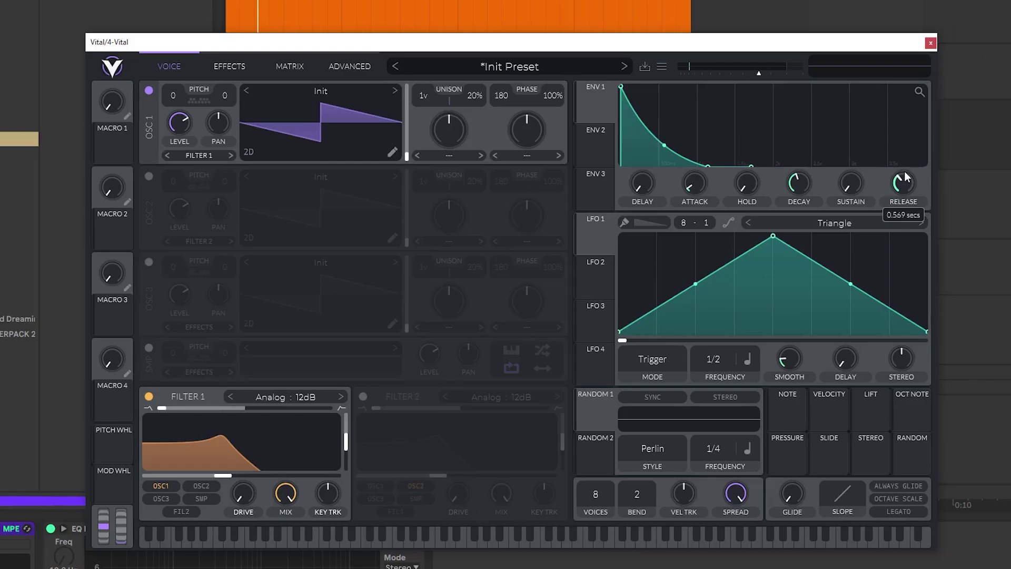
# Adjust Envelope 1's release and decay and map the envelope to Filter 1's cutoff, then play the loop.
pyautogui.moveTo(902, 194); pyautogui.dragTo(910, 179)
pyautogui.moveTo(807, 179); pyautogui.dragTo(805, 180)
pyautogui.moveTo(586, 115); pyautogui.dragTo(246, 475)
pyautogui.press('space')
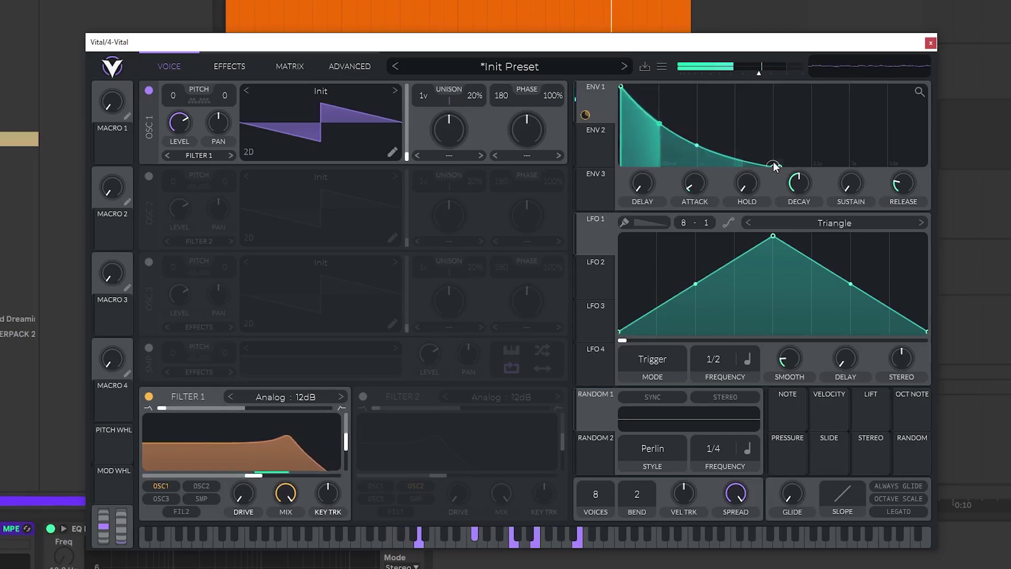
# Raise Envelope 1's sustain, reshape its decay curve, and lower Filter 1's cutoff.
pyautogui.moveTo(773, 166); pyautogui.dragTo(760, 133)
pyautogui.moveTo(690, 129); pyautogui.dragTo(688, 135)
pyautogui.moveTo(639, 182); pyautogui.dragTo(638, 256)
pyautogui.moveTo(253, 475); pyautogui.dragTo(240, 480)
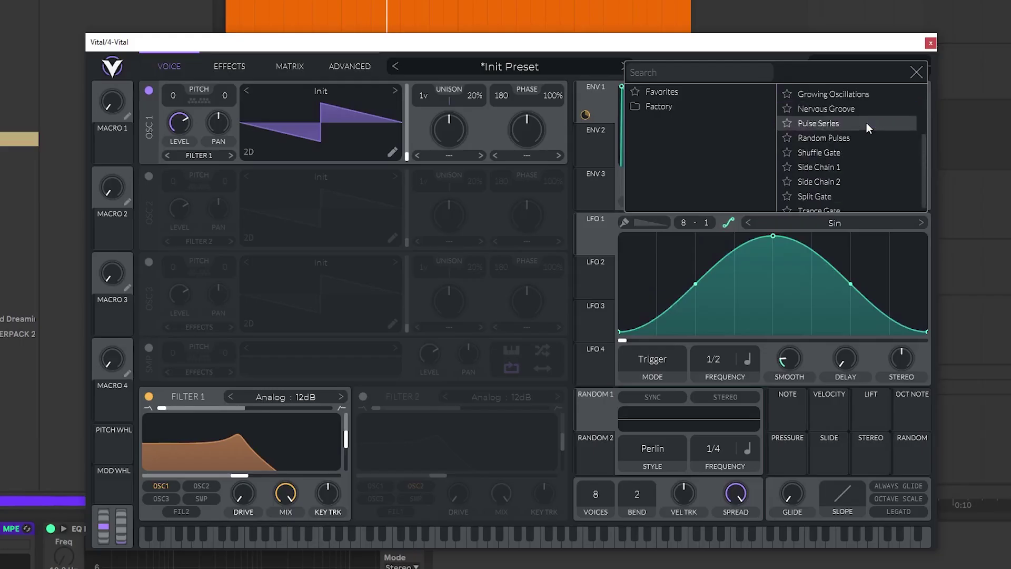
# Give LFO 1 the Sin shape at a 1/1 rate and modulate oscillator 1's fine tuning with it.
pyautogui.click(855, 174)
pyautogui.moveTo(596, 238); pyautogui.dragTo(220, 137)
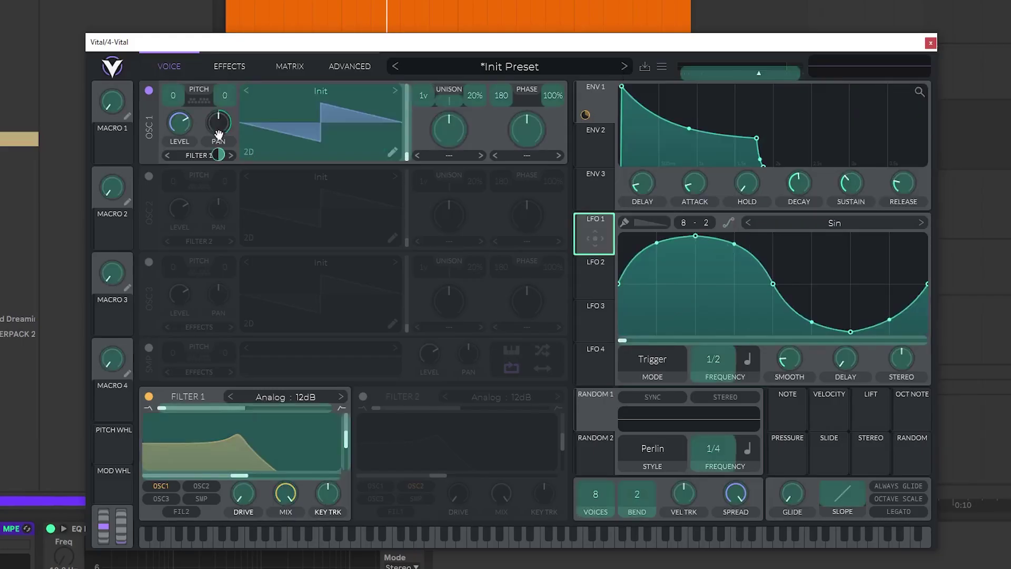
pyautogui.moveTo(224, 98); pyautogui.dragTo(224, 113)
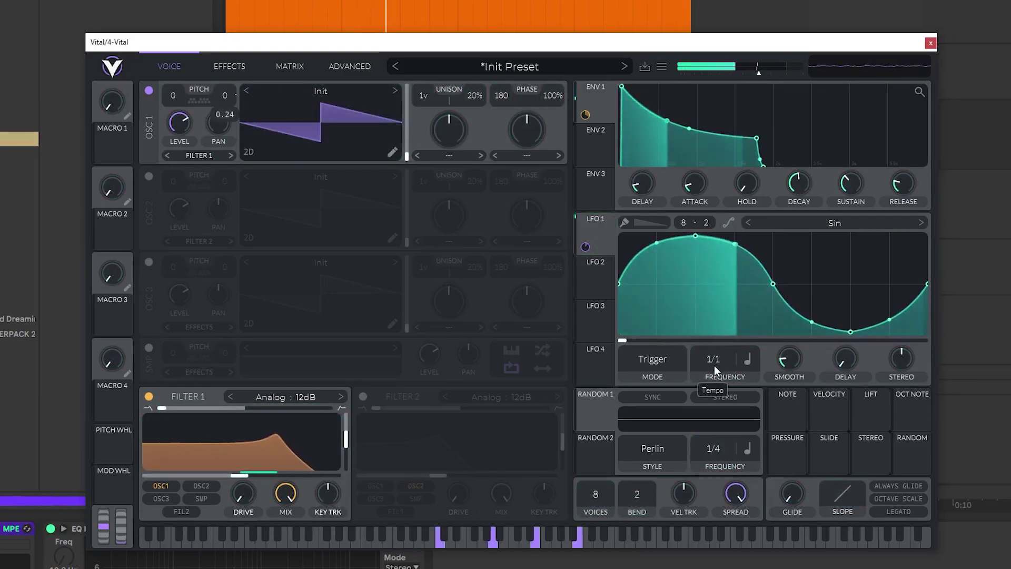
pyautogui.moveTo(588, 247)
pyautogui.mouseDown()
pyautogui.moveTo(587, 199)
pyautogui.moveTo(587, 232)
pyautogui.mouseUp()
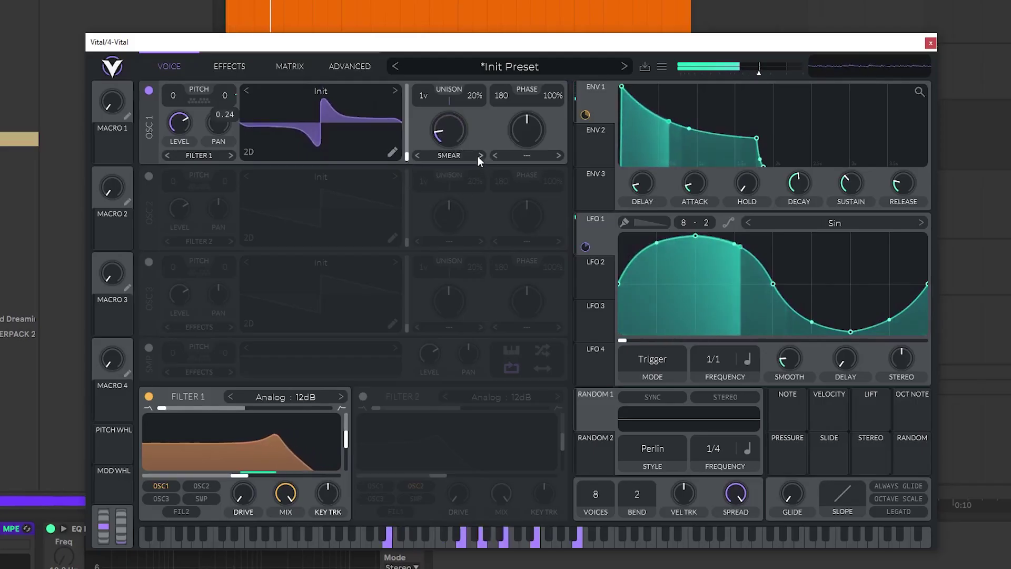
# Switch oscillator 1's spectral morph to the mode following Smear and adjust the morph amount.
pyautogui.click(480, 156)
pyautogui.moveTo(456, 133); pyautogui.dragTo(461, 73)
pyautogui.moveTo(453, 137); pyautogui.dragTo(475, 160)
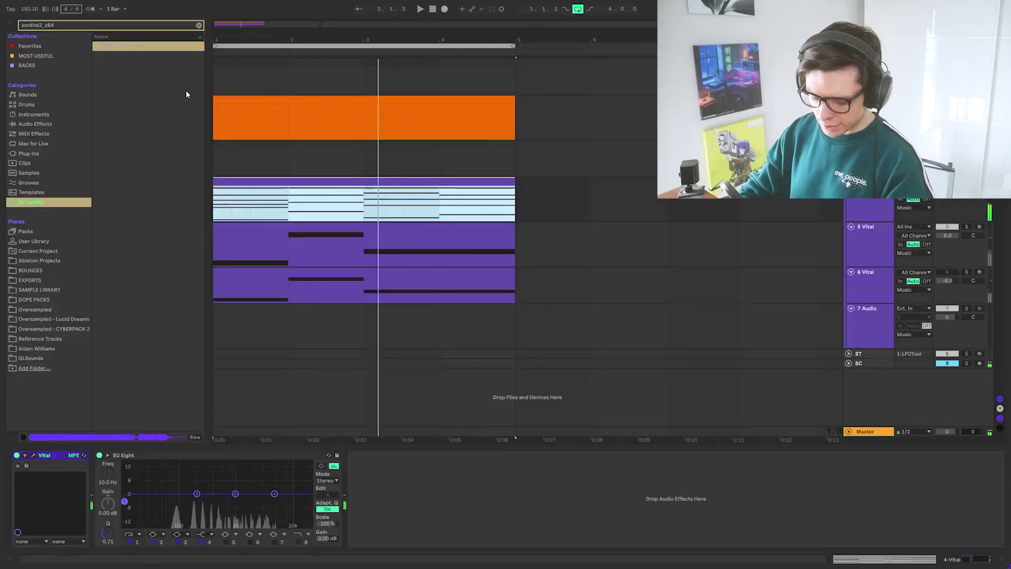
# Search for "vst ocs" and add the OCS-45 cassette simulation to the 4 Vital track.
pyautogui.write('vst ocs')
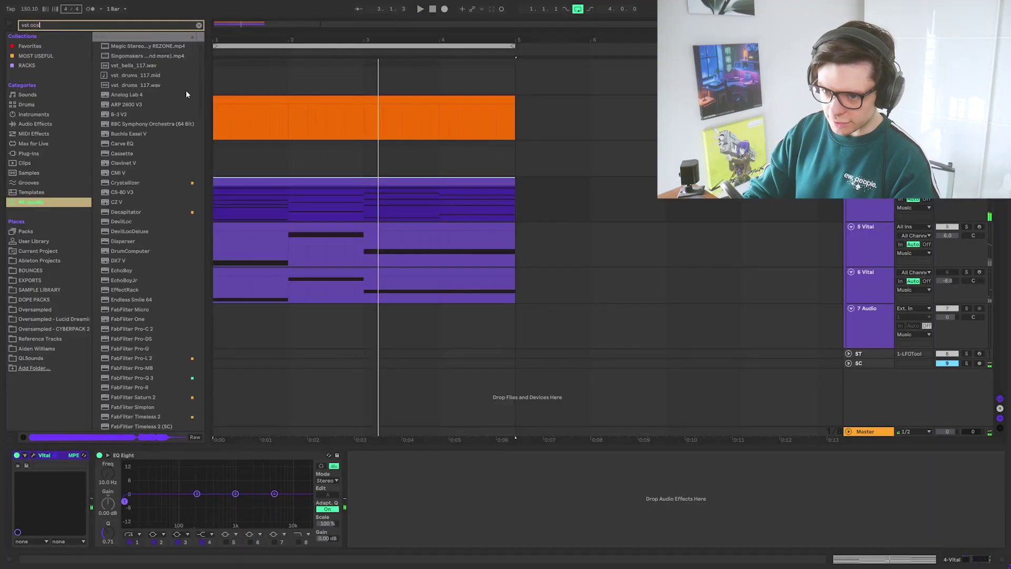
pyautogui.click(117, 46)
pyautogui.doubleClick(117, 46)
# Step forward through OCS-45's presets, past Dirty Groove and Distortion Meadows.
pyautogui.click(452, 187)
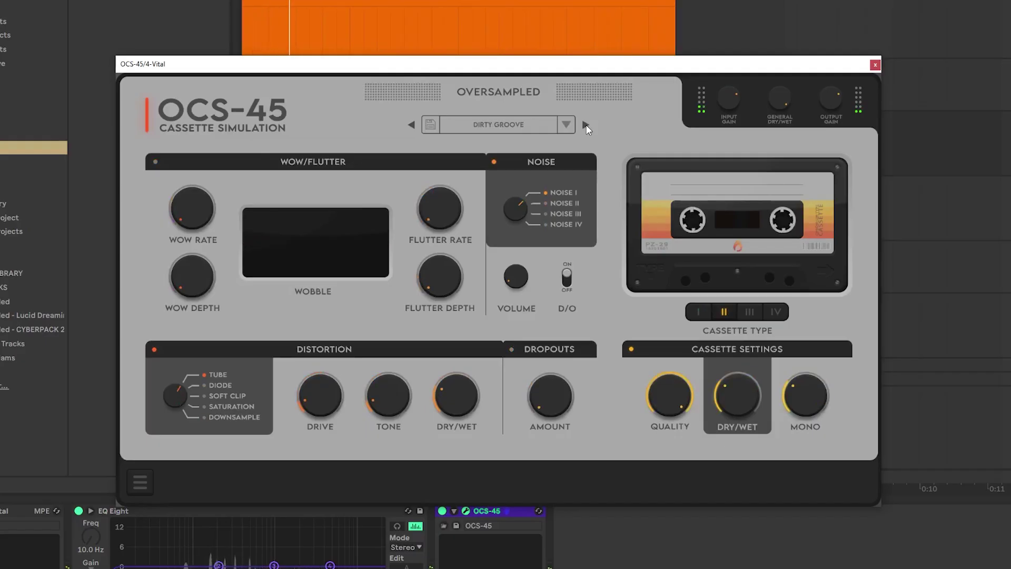
pyautogui.click(586, 126)
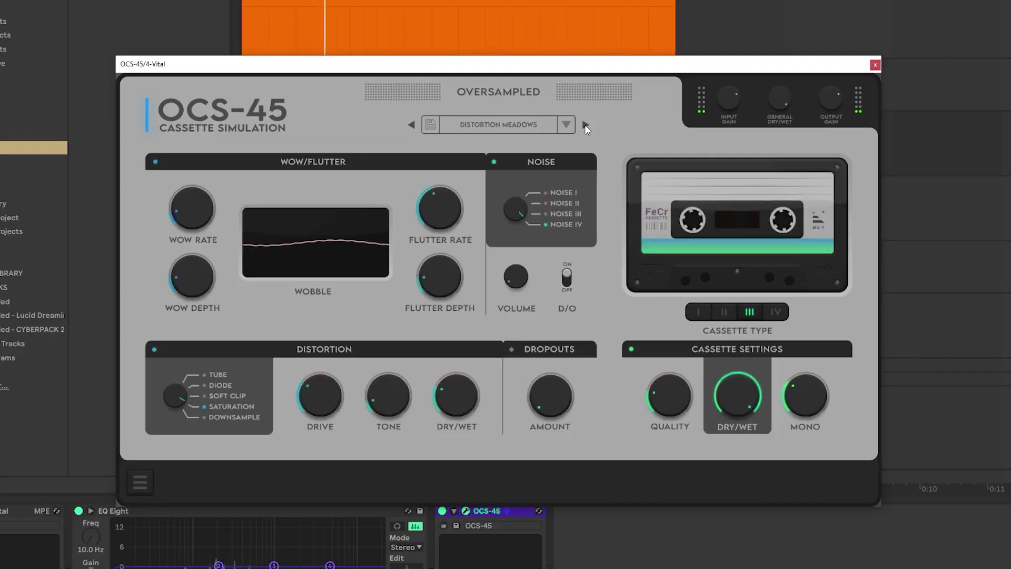
pyautogui.click(585, 125)
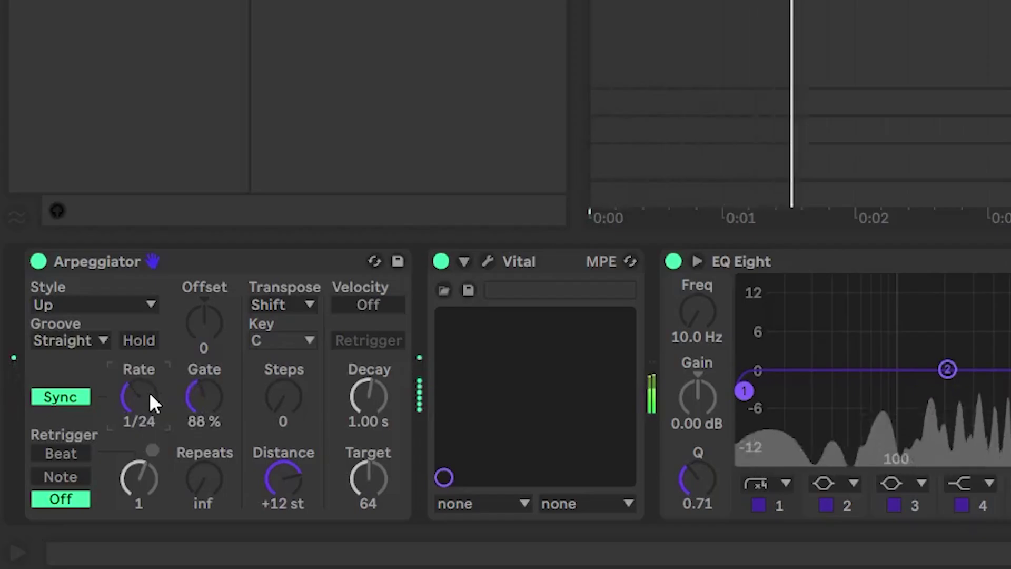
# Open the chord clip on the 4 Vital track and examine the notes of its four chords.
pyautogui.click(325, 184)
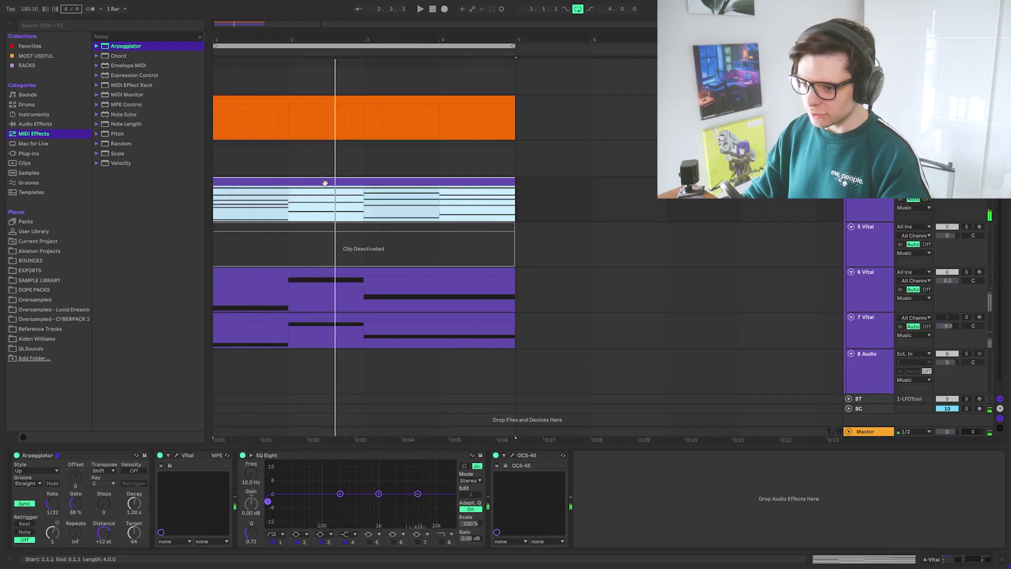
pyautogui.doubleClick(325, 183)
pyautogui.scroll(2, 326, 347)
pyautogui.press('space')
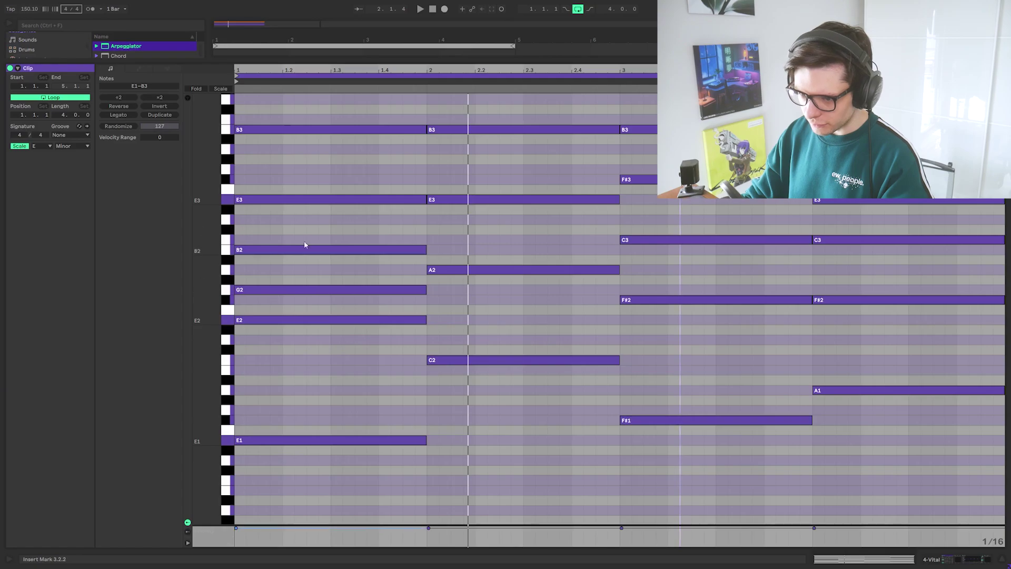
pyautogui.scroll(1, 402, 172)
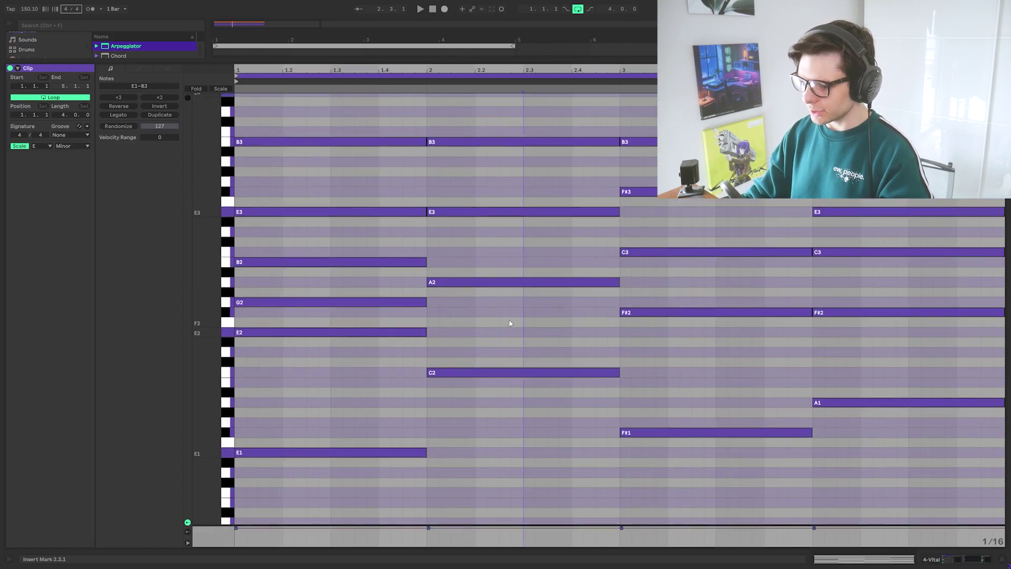
pyautogui.scroll(2, 506, 338)
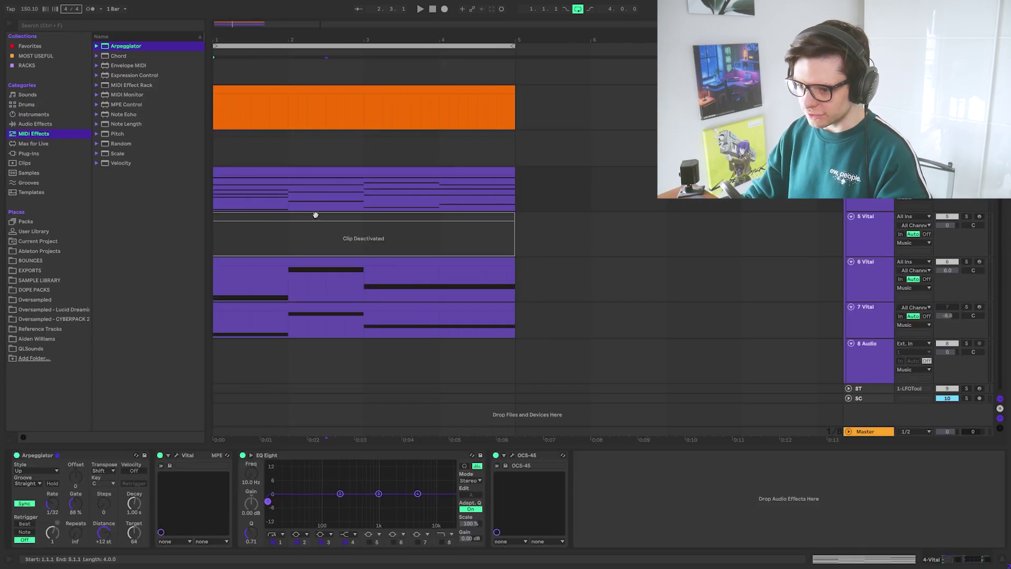
pyautogui.doubleClick(333, 172)
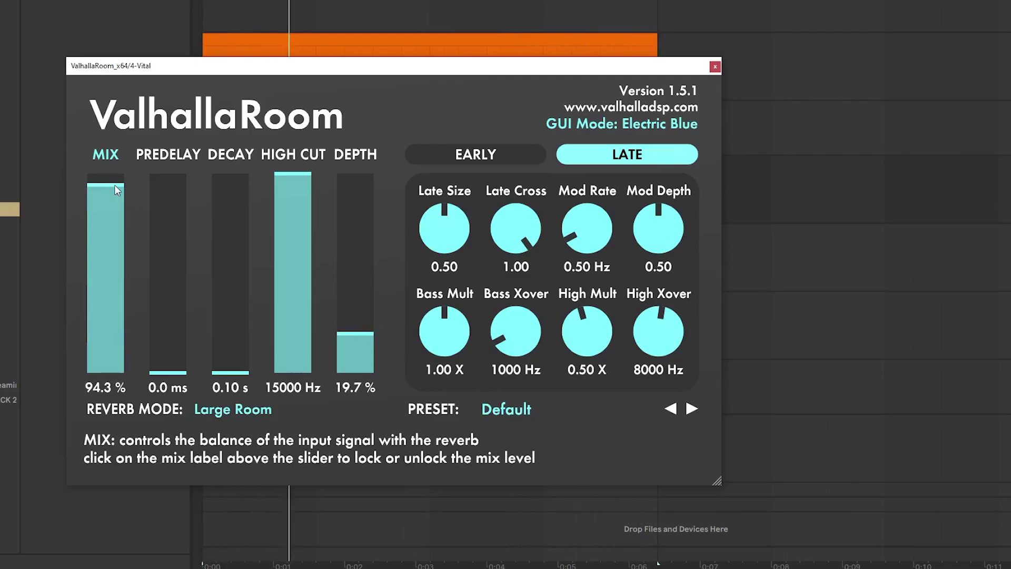
# Adjust the ValhallaRoom reverb mix on the 4 Vital track and close the plug-in window.
pyautogui.moveTo(115, 185); pyautogui.dragTo(233, 90)
pyautogui.click(716, 68)
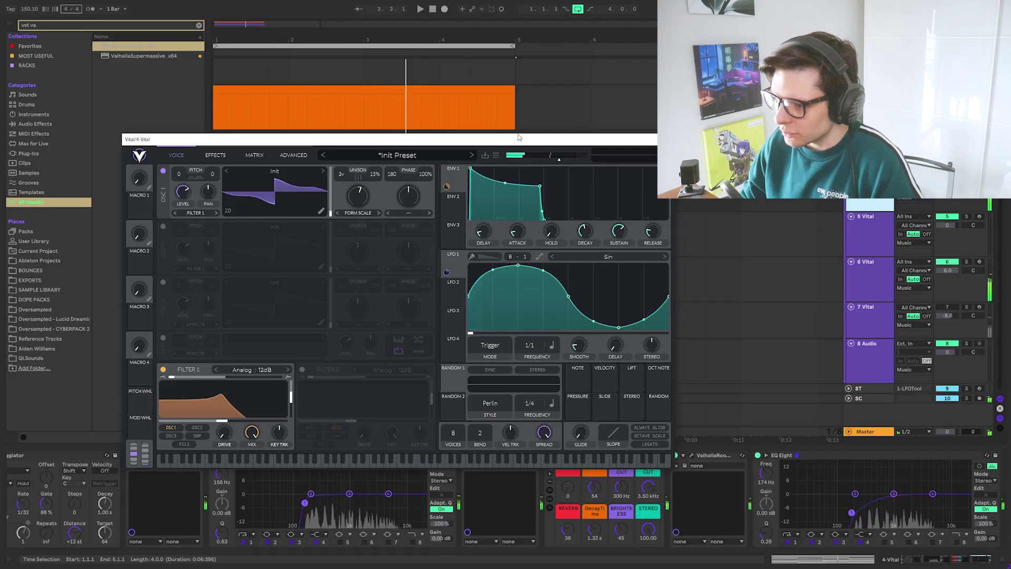
# Show automation and raise the bar 9 end point of the ramp for oscillator 1 on the 4 Vital track.
pyautogui.moveTo(519, 138); pyautogui.dragTo(350, 346)
pyautogui.press('a')
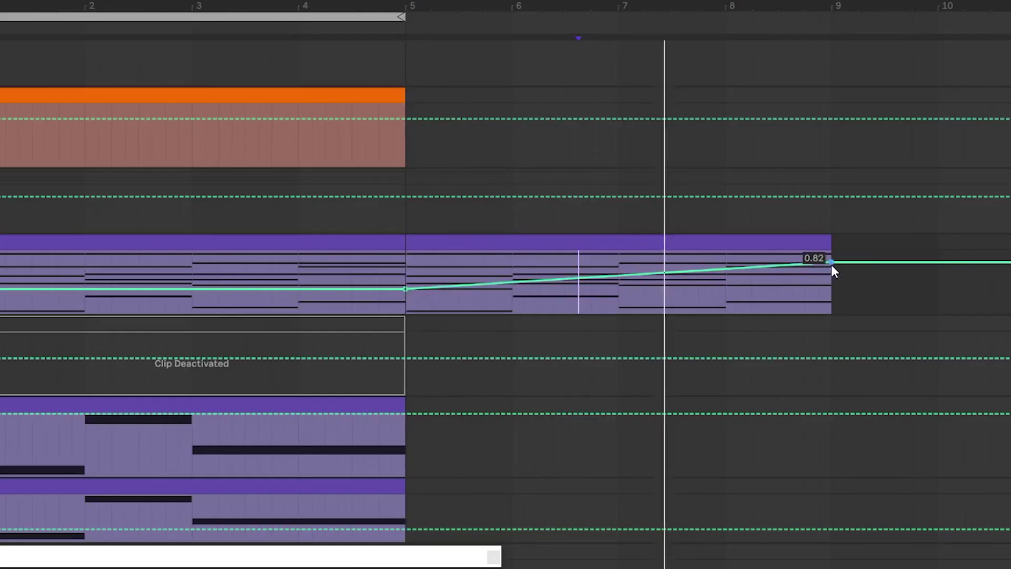
pyautogui.moveTo(831, 264); pyautogui.dragTo(830, 260)
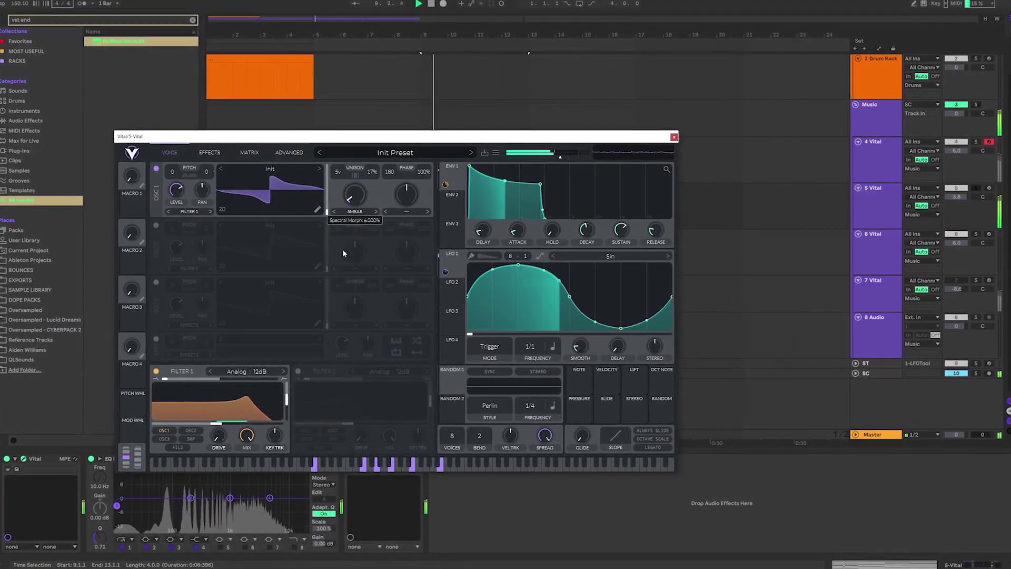
# Remove the Smear spectral morph from oscillator 1 of the 5 Vital track.
pyautogui.click(356, 212)
pyautogui.click(355, 221)
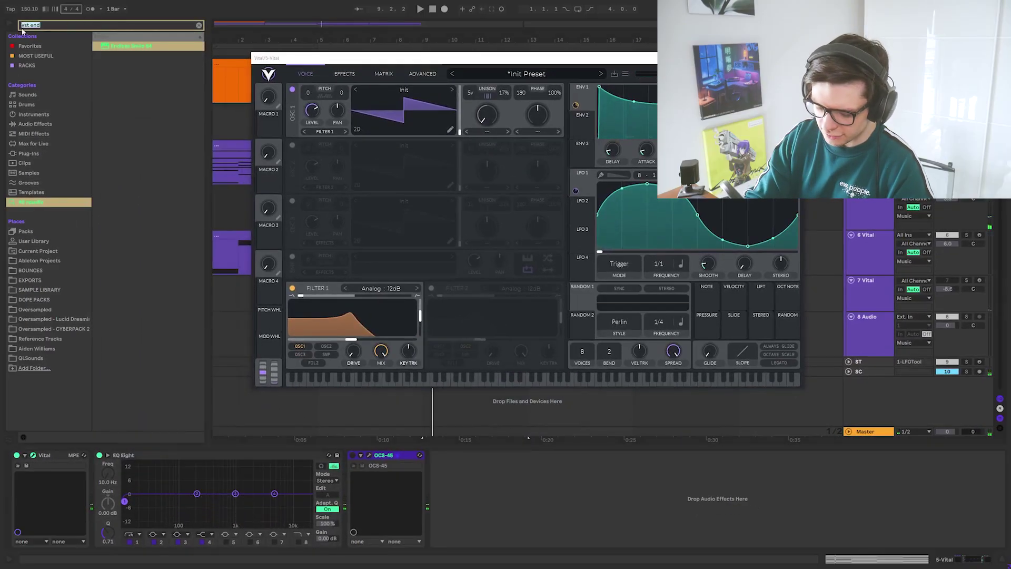
# Search for "synth one shot", load the Warm Synth Oscillator One Shot into oscillator 1, and show its waveform in 3D.
pyautogui.write('synth one shot')
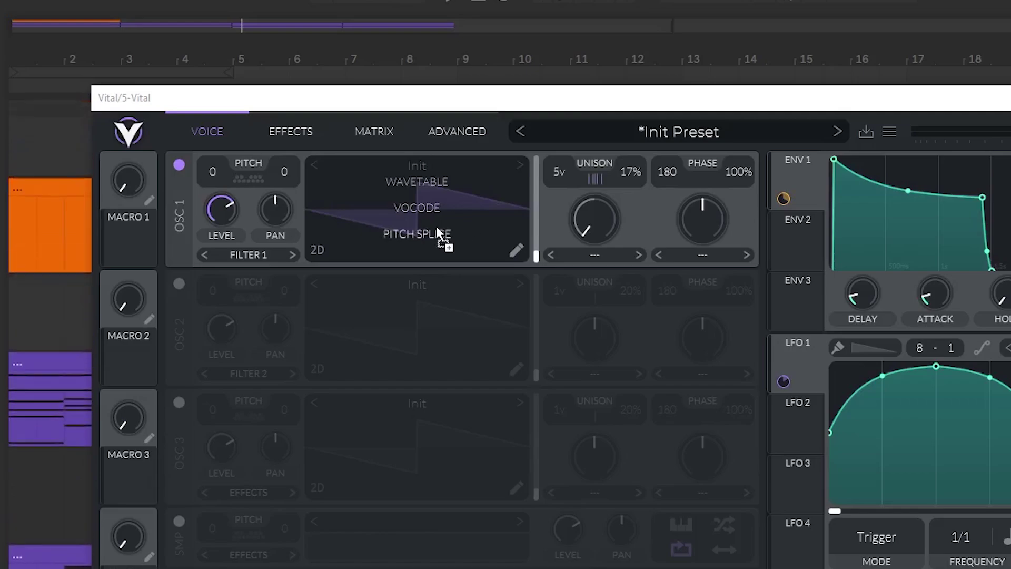
pyautogui.moveTo(437, 229); pyautogui.dragTo(429, 209)
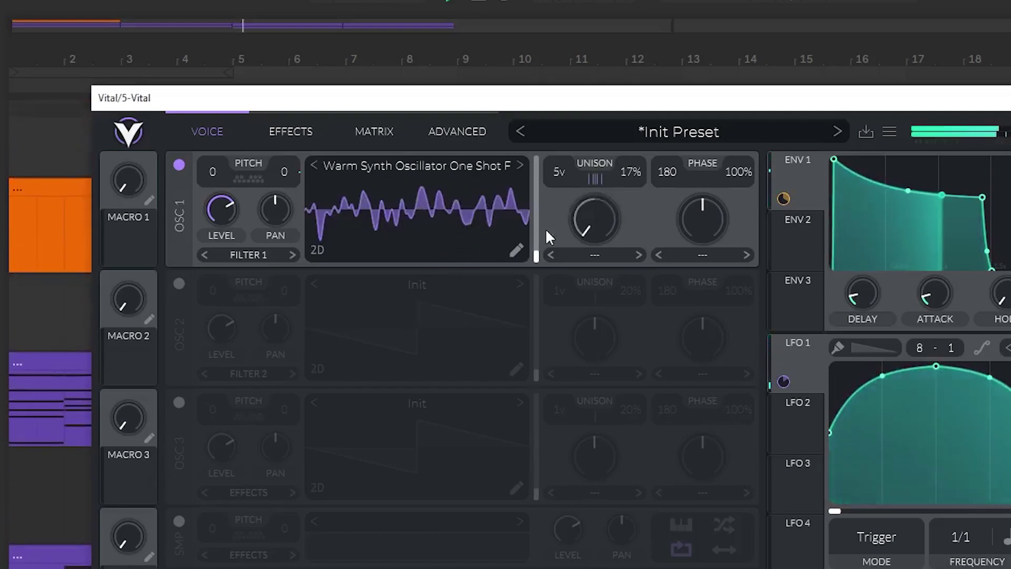
pyautogui.click(318, 250)
pyautogui.moveTo(392, 232)
pyautogui.mouseDown()
pyautogui.moveTo(405, 209)
pyautogui.moveTo(401, 234)
pyautogui.mouseUp()
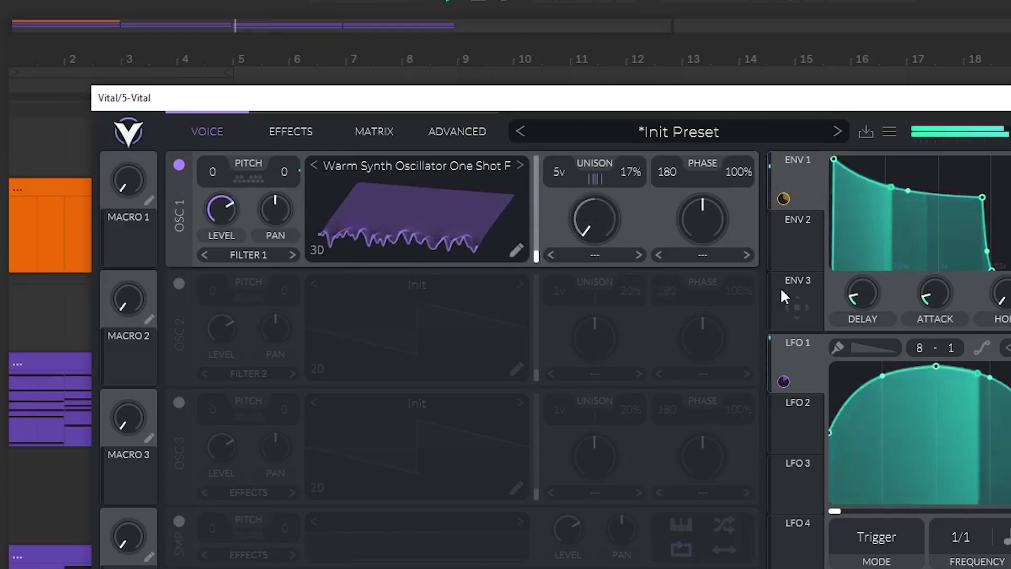
# Load the Oversampled_CYBERPACK_vocal_09_F# one-shot into oscillator 1 with the Vocode morph and set unison detune to 4%.
pyautogui.click(1010, 98)
pyautogui.click(522, 528)
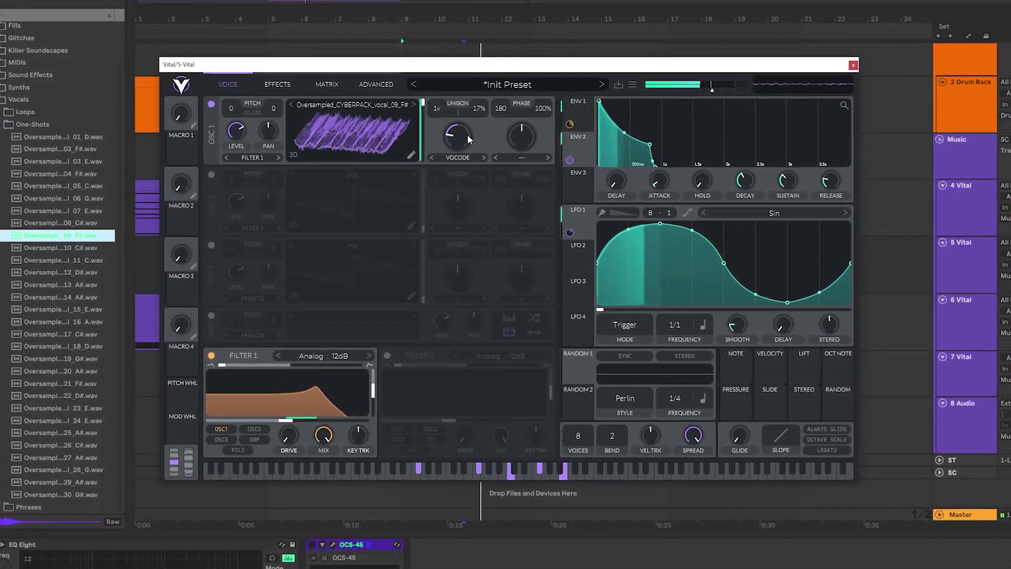
pyautogui.moveTo(439, 109); pyautogui.dragTo(469, 115)
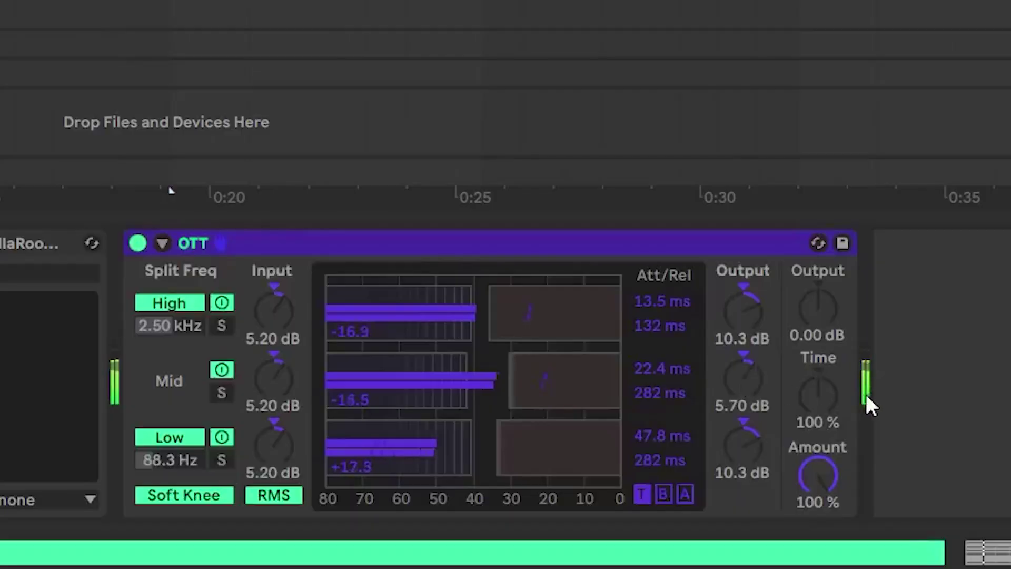
# Set OTT's amount to 37% and time to 295% on the 5 Vital track and close Vital's window.
pyautogui.moveTo(819, 475); pyautogui.dragTo(826, 477)
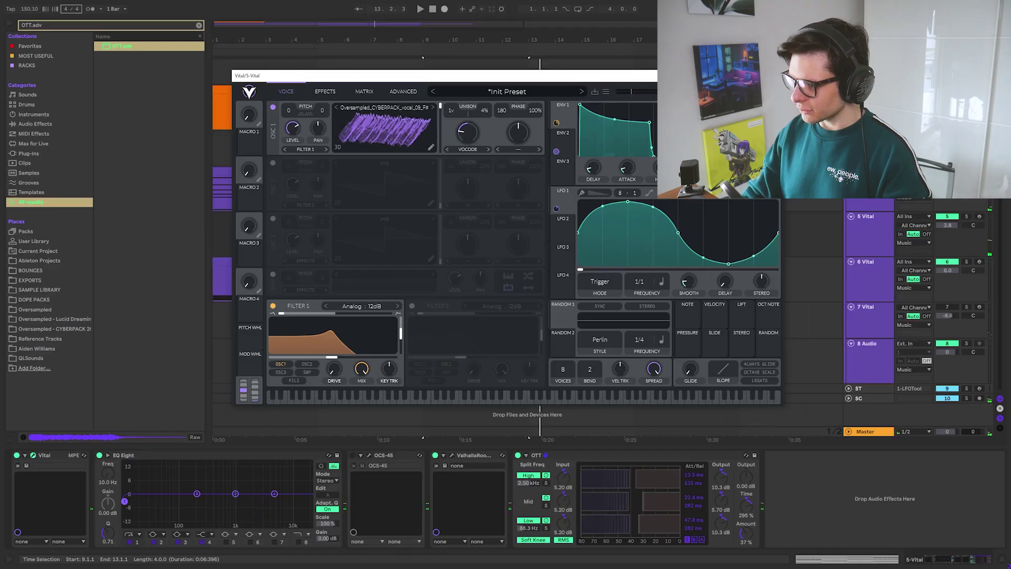
pyautogui.click(771, 76)
# Lower the start point of the falling oscillator 1 morph automation on the 5 Vital track to 0.82.
pyautogui.press('a')
pyautogui.scroll(3, 441, 246)
pyautogui.click(422, 238)
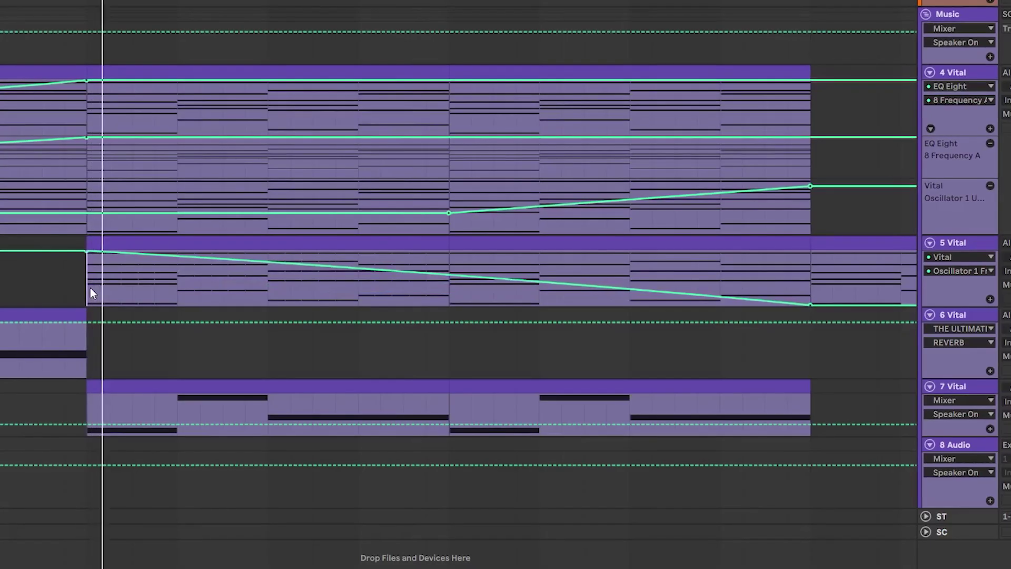
pyautogui.press('space')
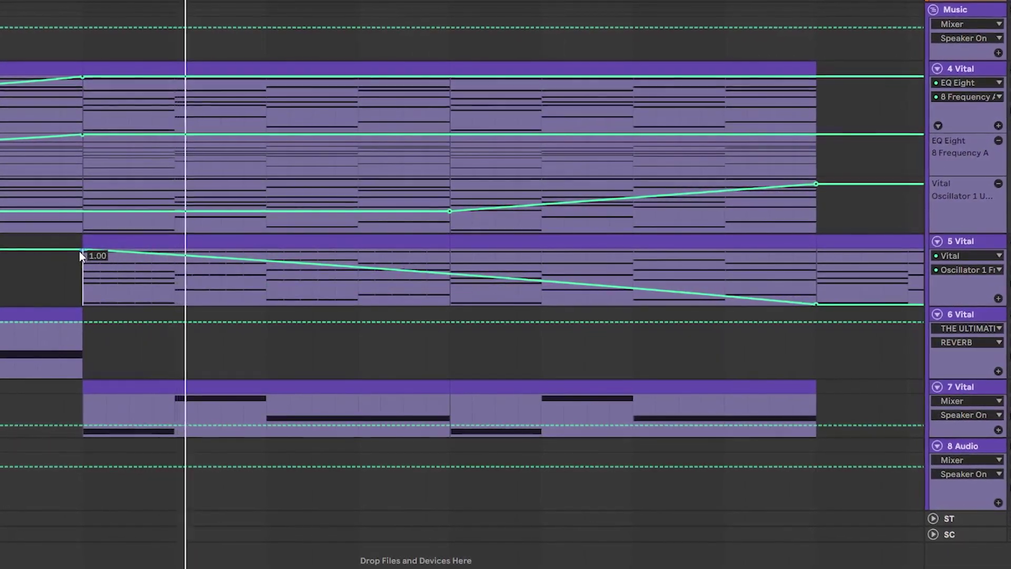
pyautogui.moveTo(80, 251); pyautogui.dragTo(80, 261)
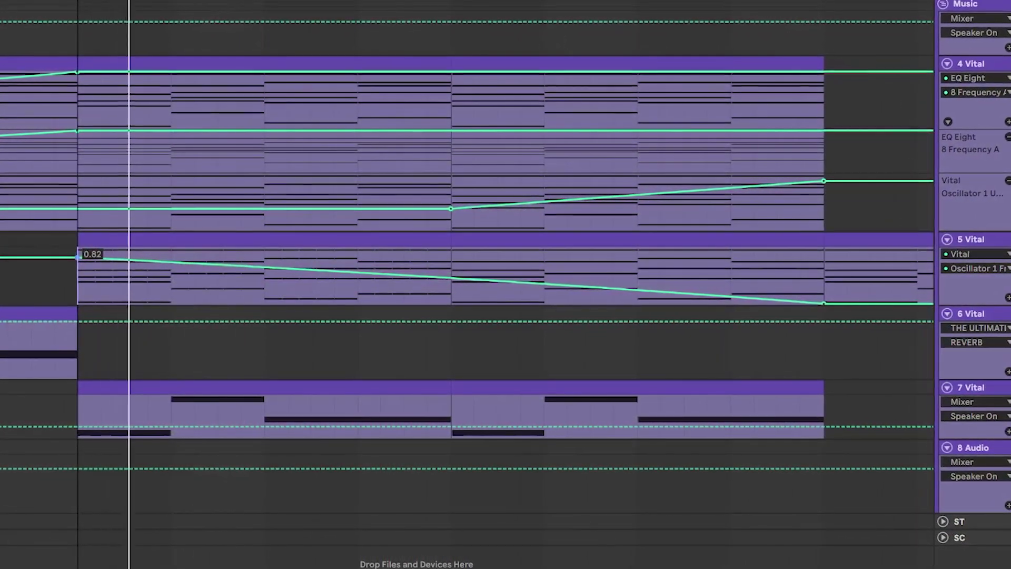
pyautogui.press('-')
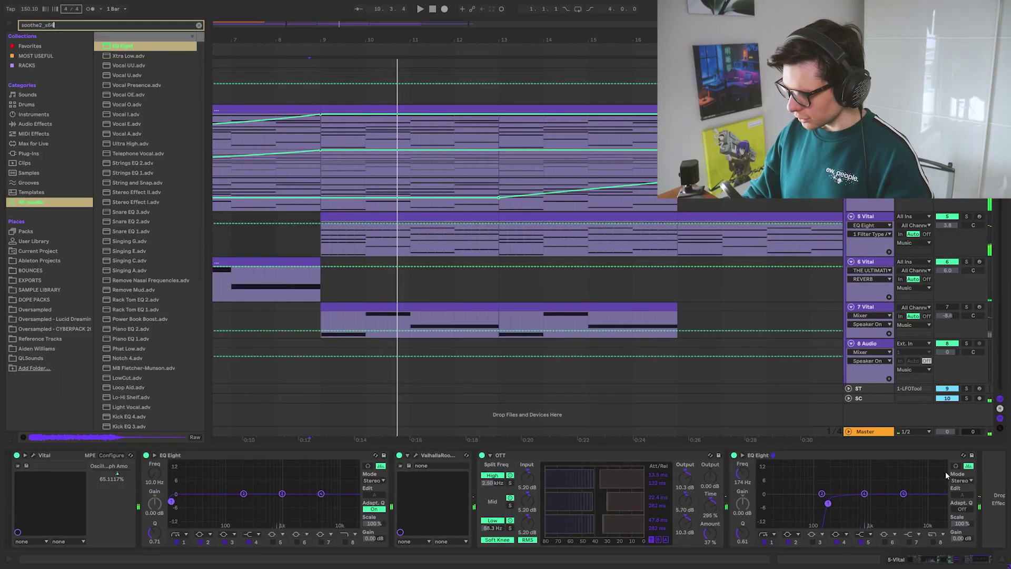
# Add soothe2_x64 after the last EQ Eight on the 5 Vital track and adjust its depth.
pyautogui.press('Return')
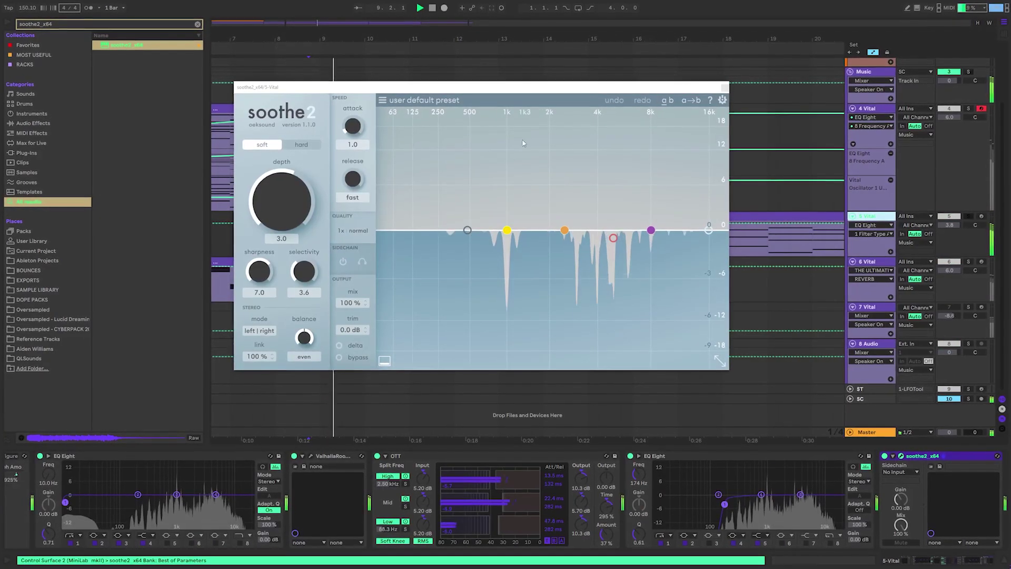
pyautogui.moveTo(284, 203); pyautogui.dragTo(246, 213)
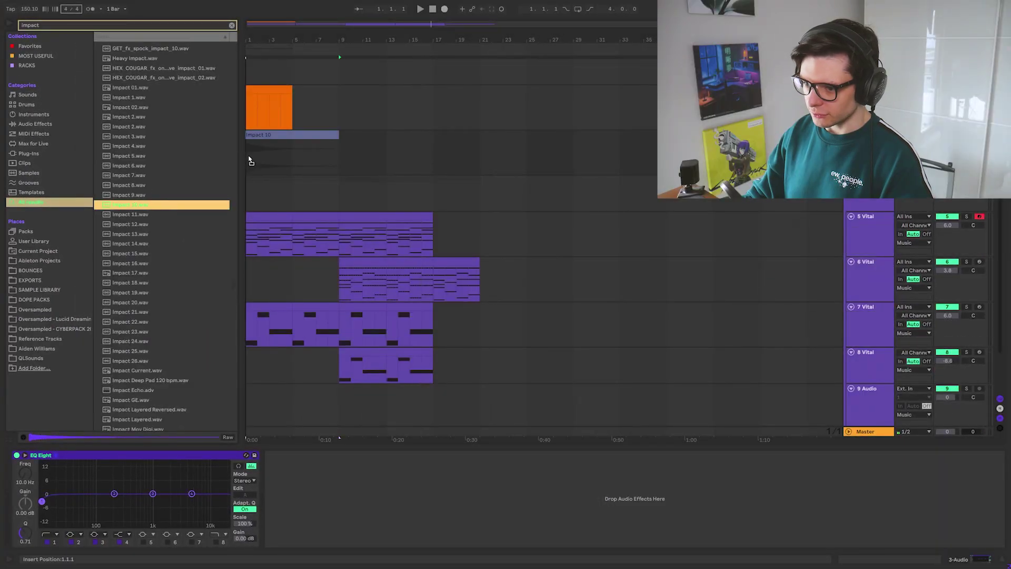
# Place the Impact 10 sample at bar 1 on the audio track below the drum rack.
pyautogui.moveTo(251, 160); pyautogui.dragTo(250, 161)
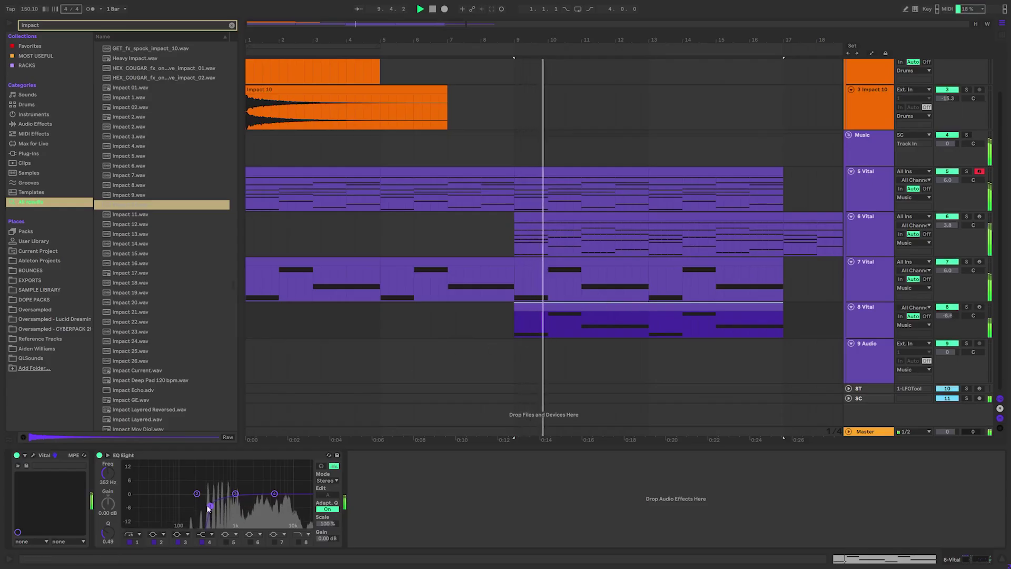
# Transpose all notes in the 8 Vital clip up one octave and return to the device view.
pyautogui.doubleClick(567, 319)
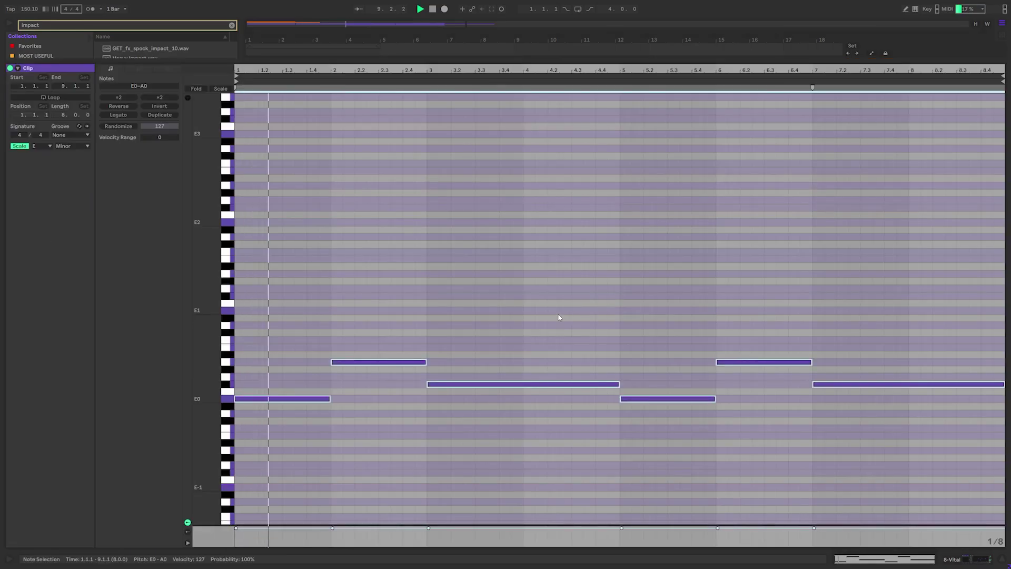
pyautogui.hotkey('shift', 'Up')
pyautogui.hotkey('shift', 'Tab')
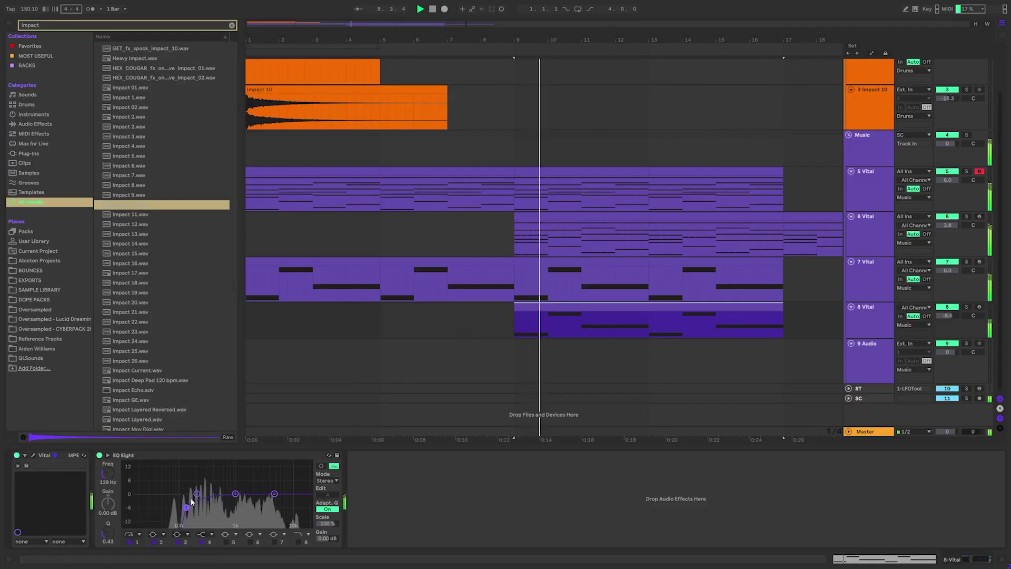
# Use the chord clip on the 8 Vital track and delete its upper notes, keeping only the bass notes E1, C2, F#1 and A1.
pyautogui.press('space')
pyautogui.click(580, 293)
pyautogui.doubleClick(565, 219)
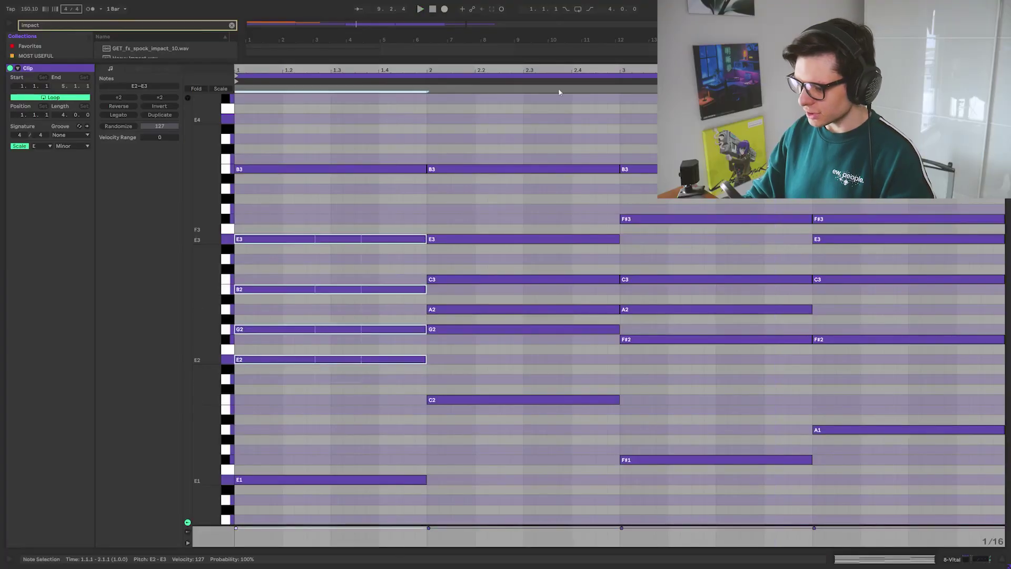
pyautogui.moveTo(487, 121); pyautogui.dragTo(853, 153)
pyautogui.press('Delete')
pyautogui.hotkey('shift', 'Tab')
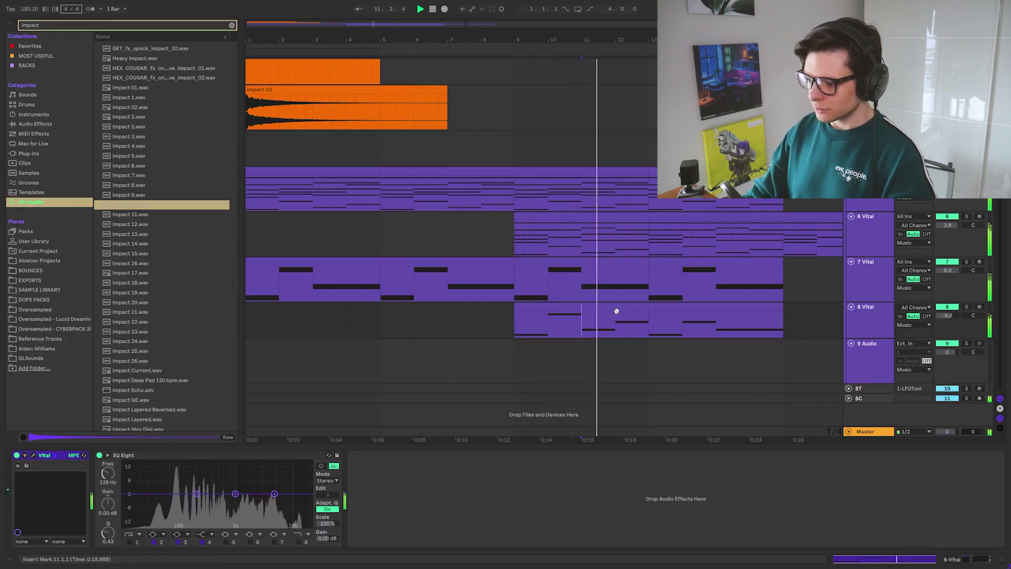
# Select the 8 Vital track and check the oscillator and filter settings of its Vital instrument.
pyautogui.click(685, 322)
pyautogui.click(881, 323)
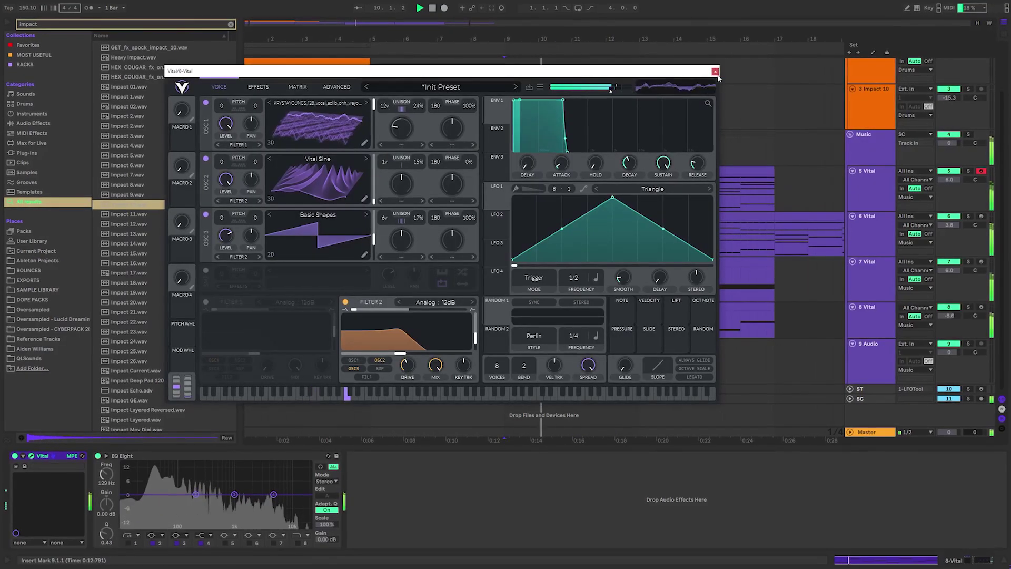
pyautogui.click(200, 215)
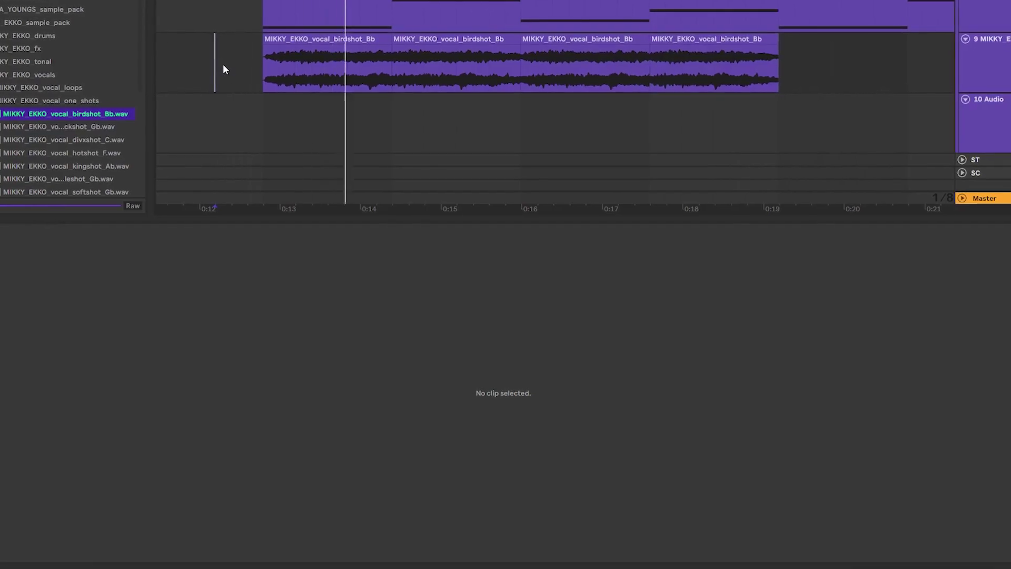
# Play the four MIKKY_EKKO_vocal_birdshot clips against the Vital chords and compare their timing with the chord changes.
pyautogui.hotkey('ctrl', 'alt', 'l')
pyautogui.moveTo(548, 179); pyautogui.dragTo(521, 174)
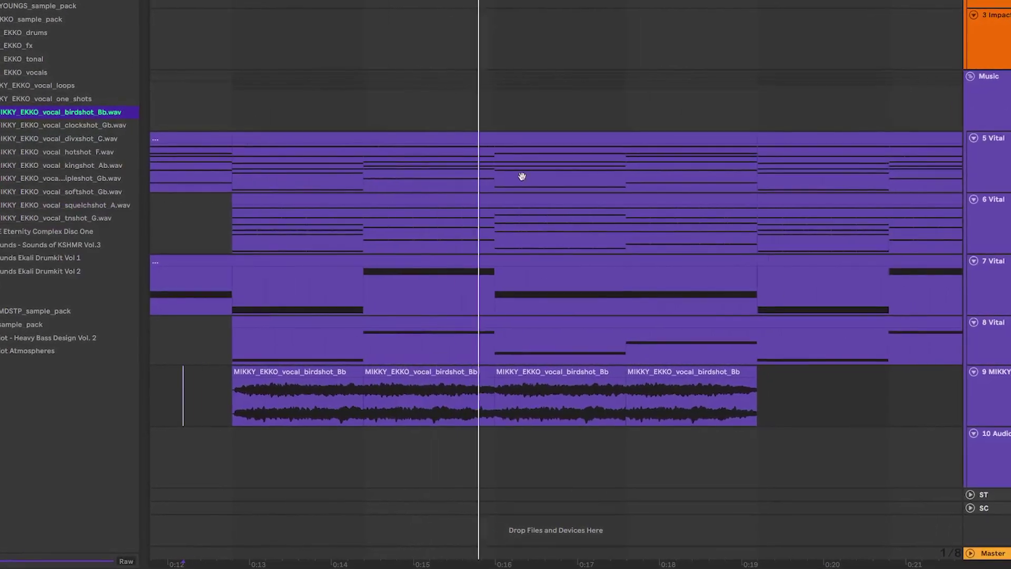
pyautogui.scroll(-2, 537, 237)
pyautogui.scroll(5, 505, 405)
pyautogui.scroll(-5, 505, 403)
pyautogui.moveTo(738, 407); pyautogui.dragTo(226, 403)
pyautogui.click(425, 400)
pyautogui.press('space')
pyautogui.press('space')
# Select the third MIKKY_EKKO_vocal_birdshot clip and listen to the transition into it.
pyautogui.scroll(5, 488, 405)
pyautogui.click(582, 376)
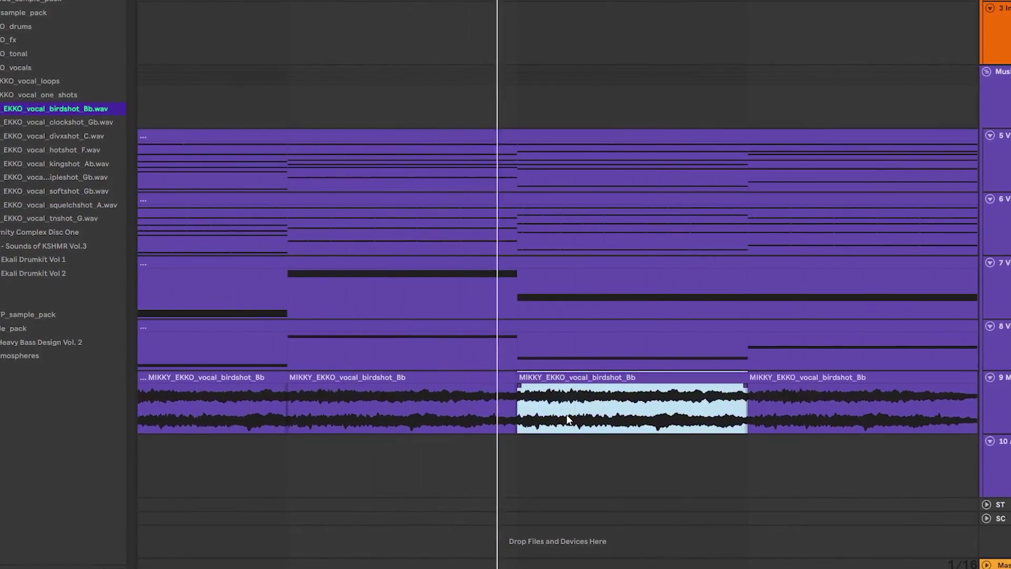
pyautogui.scroll(-5, 527, 392)
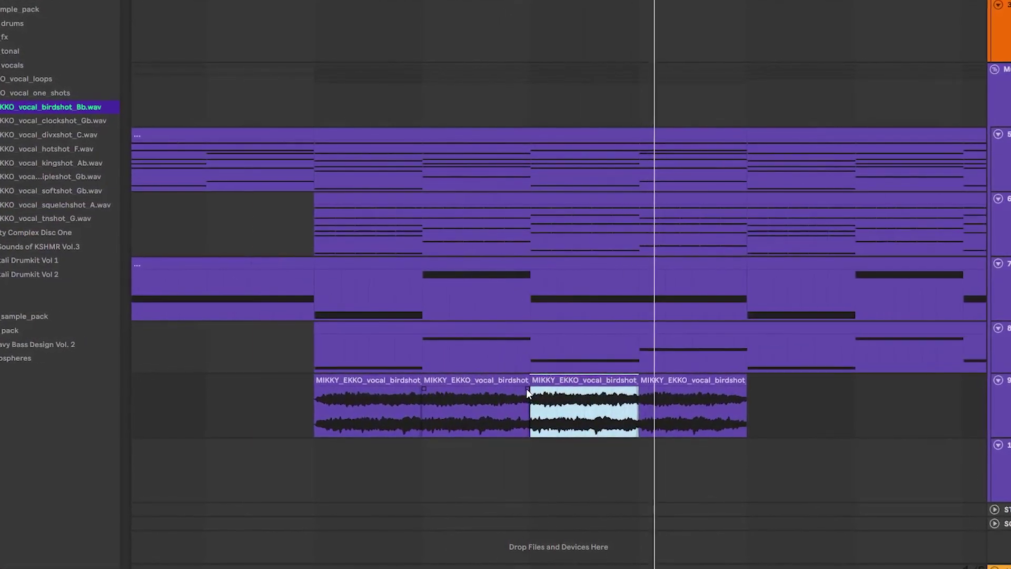
pyautogui.click(519, 390)
pyautogui.press('space')
pyautogui.press('space')
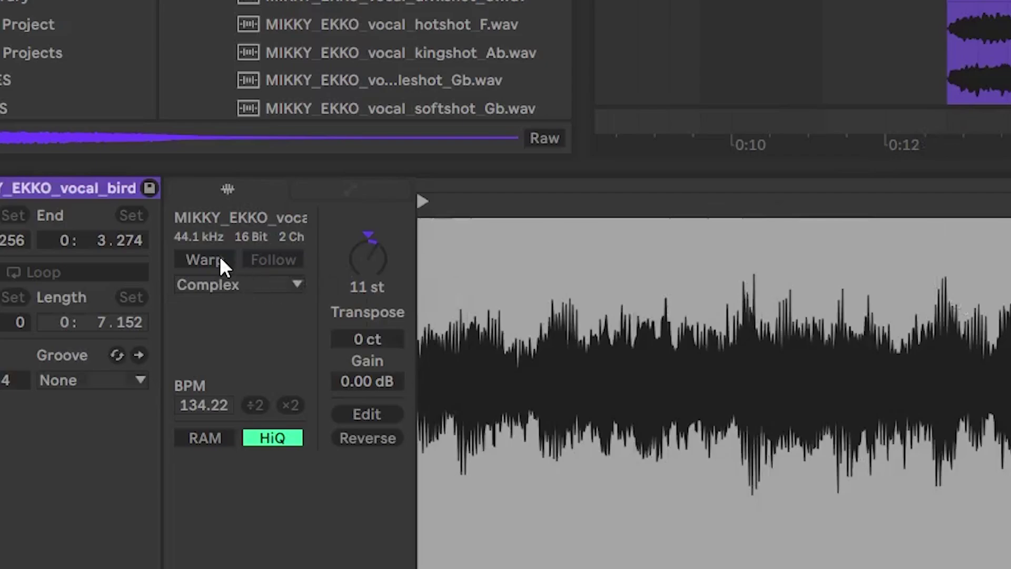
# Turn on Warp for the MIKKY_EKKO_vocal_birdshot clip.
pyautogui.click(205, 260)
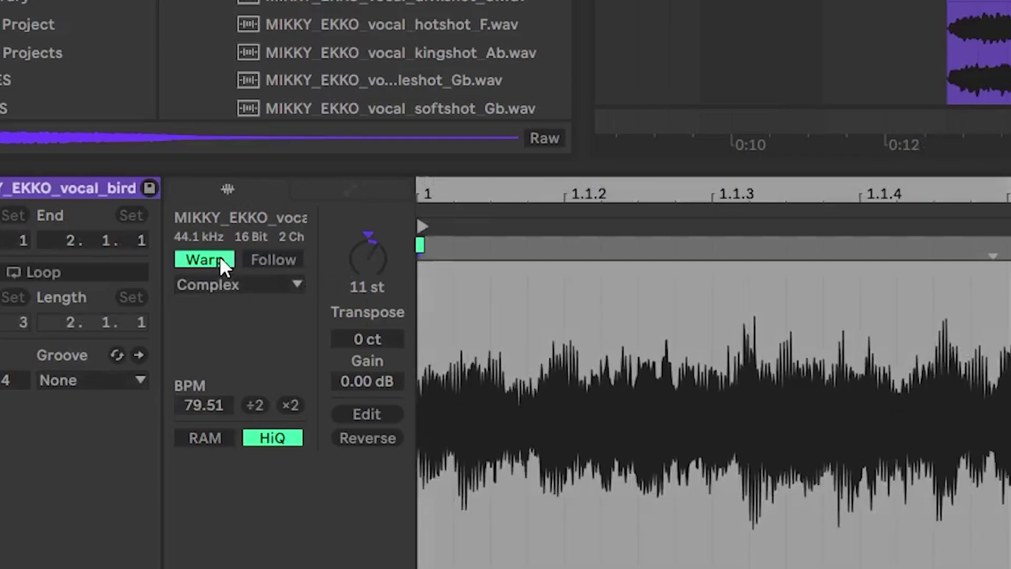
pyautogui.scroll(-1, 240, 284)
pyautogui.click(382, 185)
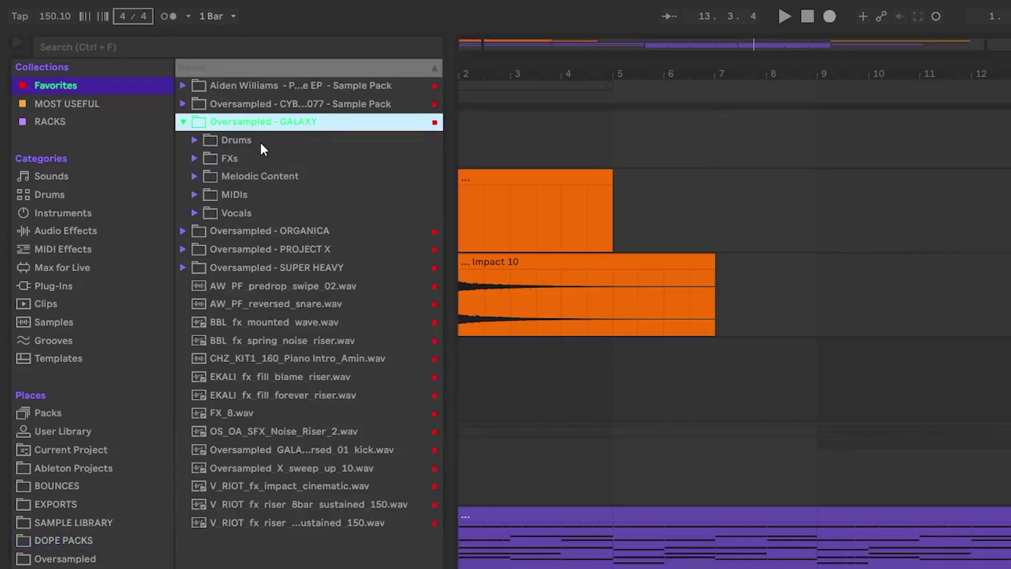
# Audition the Oversampled - GALAXY drum one-shot claps and repeat the organic clap on its own track from bar 9.
pyautogui.click(260, 141)
pyautogui.click(338, 230)
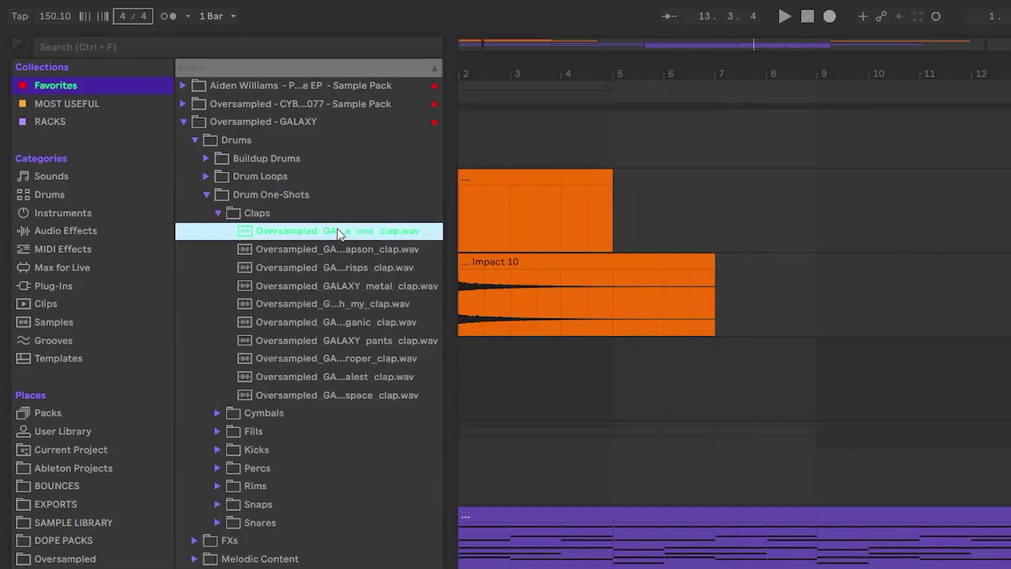
pyautogui.click(372, 248)
pyautogui.click(372, 267)
pyautogui.click(371, 286)
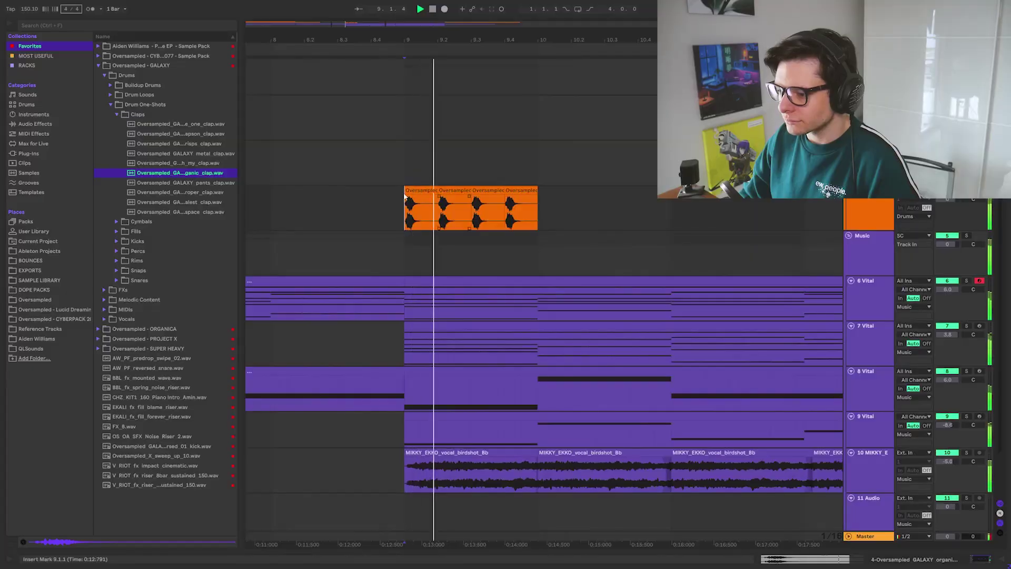
pyautogui.moveTo(406, 196); pyautogui.dragTo(535, 192)
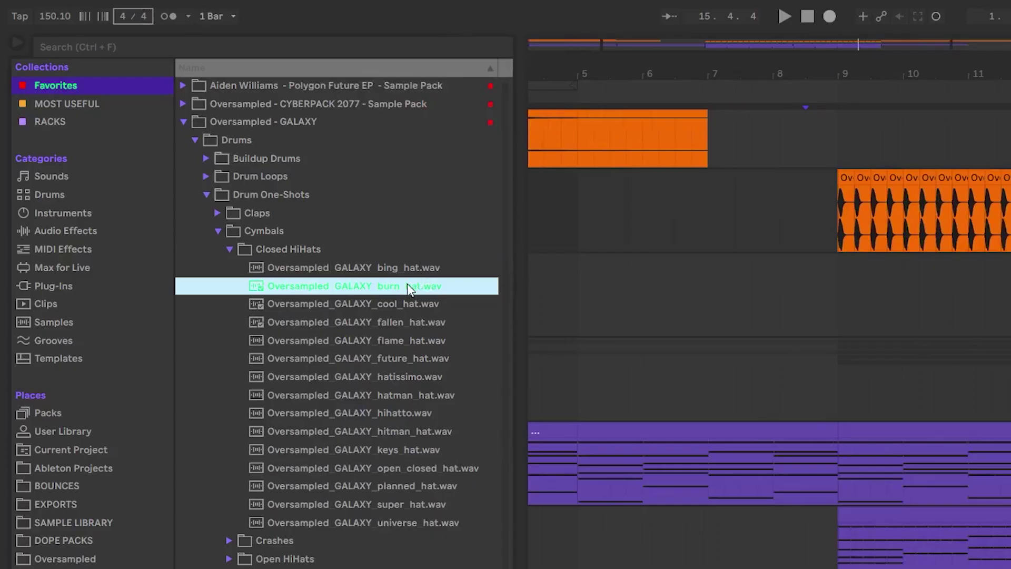
# Audition the GALAXY closed hi-hats, duplicate Oversampled_GALAXY_flame_hat.wav from bar 9 to bar 17, and select the hat clips.
pyautogui.press('Up')
pyautogui.press('Down')
pyautogui.press('Down')
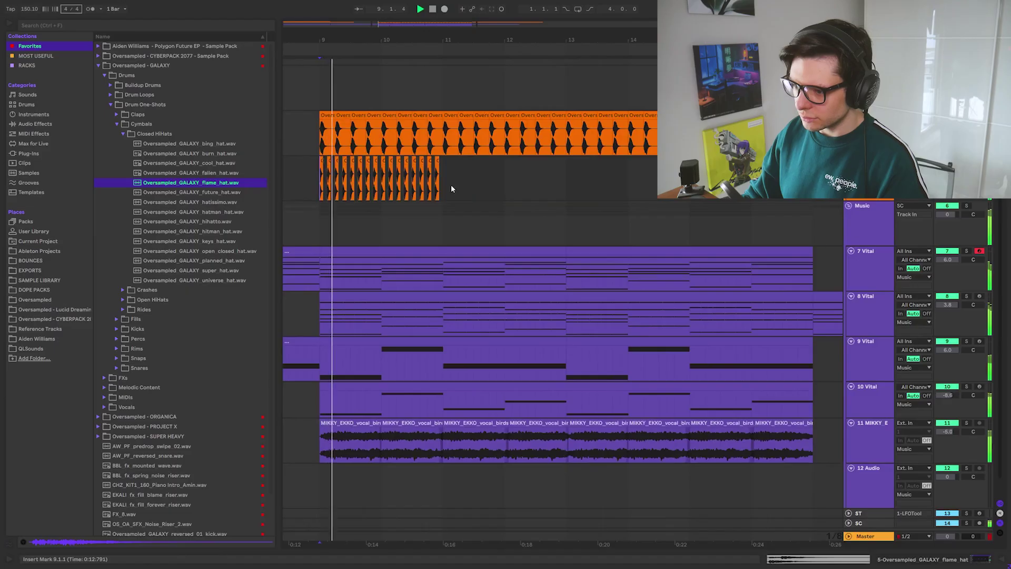
pyautogui.hotkey('ctrl', 'd')
pyautogui.hotkey('ctrl', 'd')
pyautogui.hotkey('ctrl', 'd')
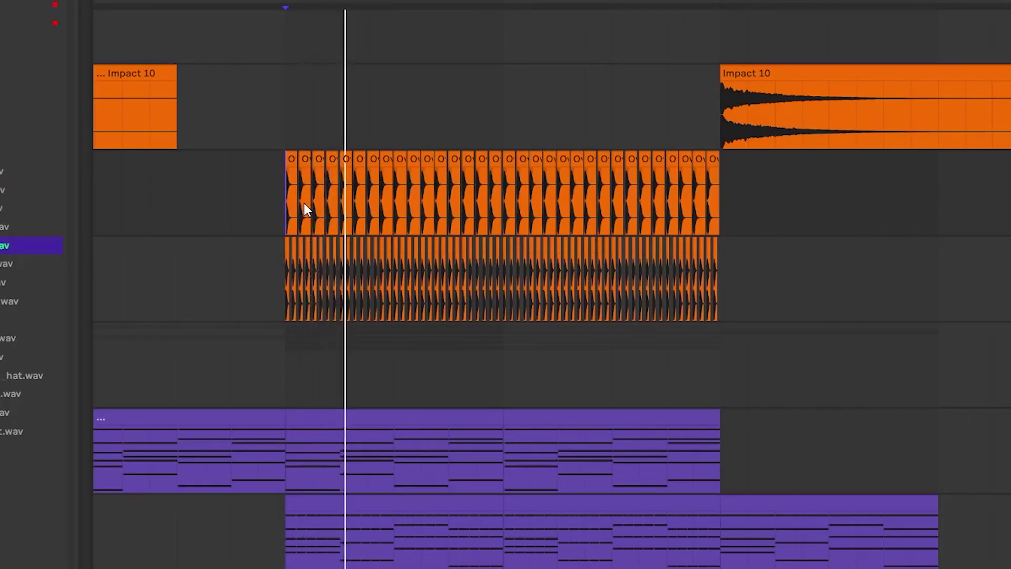
pyautogui.moveTo(259, 279); pyautogui.dragTo(814, 287)
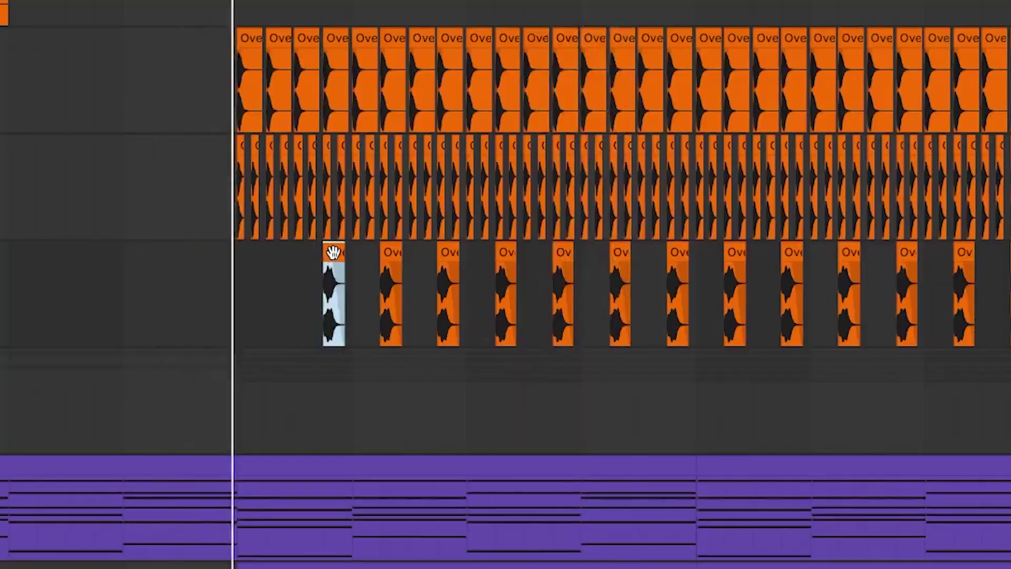
# Move the first drum hit below the hats to beat 3 and duplicate the one-bar pattern so it repeats once per bar.
pyautogui.moveTo(334, 253); pyautogui.dragTo(295, 255)
pyautogui.moveTo(982, 259); pyautogui.dragTo(241, 329)
pyautogui.hotkey('ctrl', 'd')
pyautogui.hotkey('ctrl', 'd')
pyautogui.hotkey('ctrl', 'd')
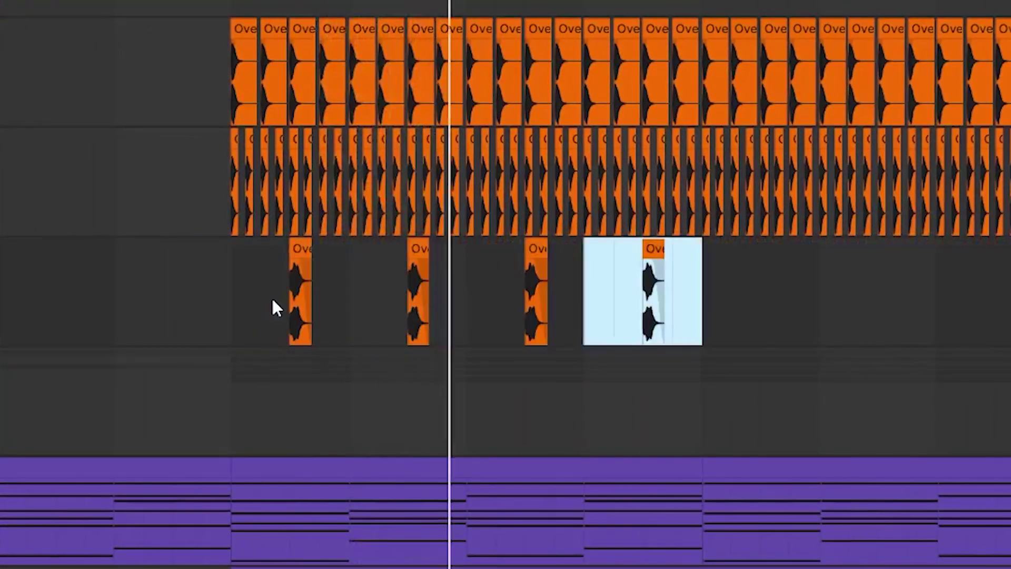
pyautogui.hotkey('ctrl', 'd')
pyautogui.hotkey('ctrl', 'd')
pyautogui.hotkey('ctrl', 'd')
pyautogui.hotkey('ctrl', 'd')
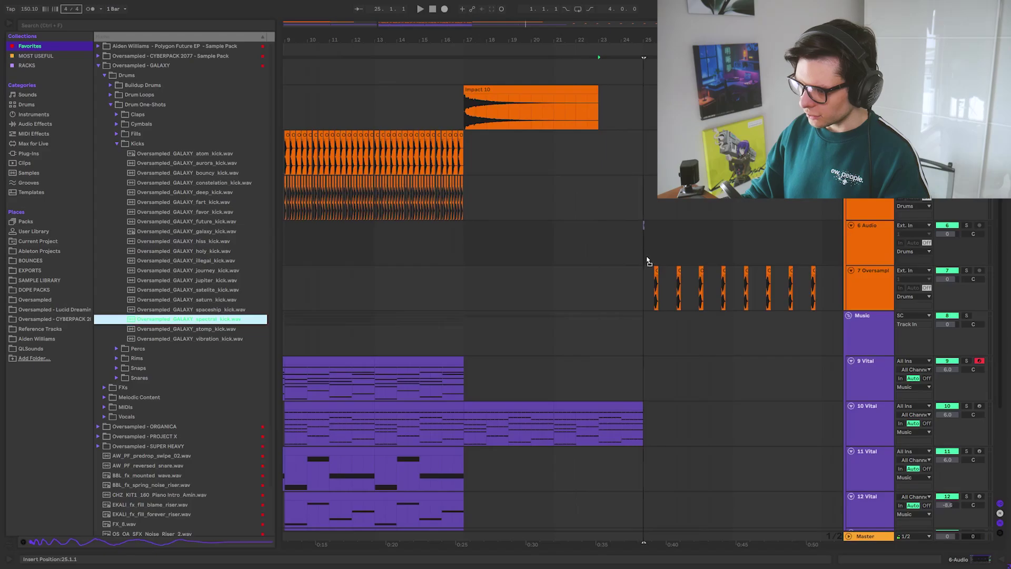
# Build a syncopated pattern from the GALAXY kick one-shot on its own track, with hits at 25.1, 25.4, 25.4.3 and 26.2.
pyautogui.moveTo(677, 235); pyautogui.dragTo(677, 248)
pyautogui.scroll(6, 531, 253)
pyautogui.moveTo(785, 253); pyautogui.dragTo(295, 261)
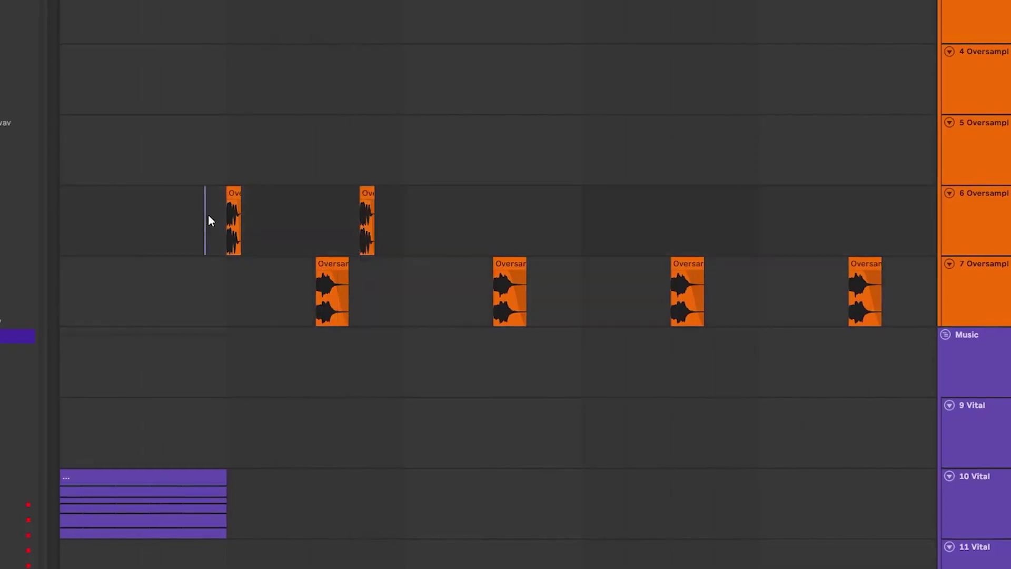
pyautogui.scroll(3, 422, 258)
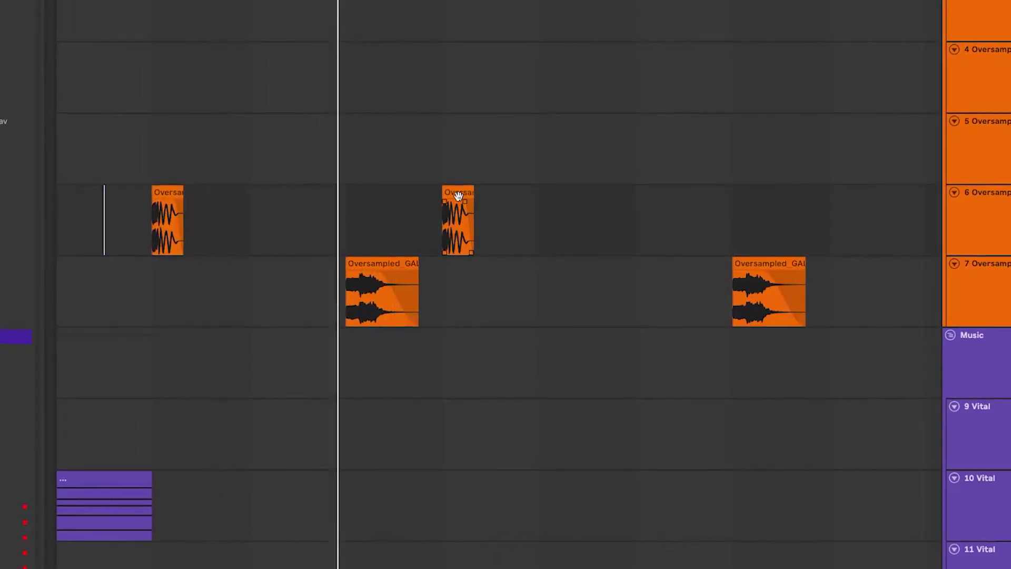
pyautogui.hotkey('ctrl', 'd')
pyautogui.scroll(-2, 633, 195)
pyautogui.moveTo(515, 192); pyautogui.dragTo(633, 195)
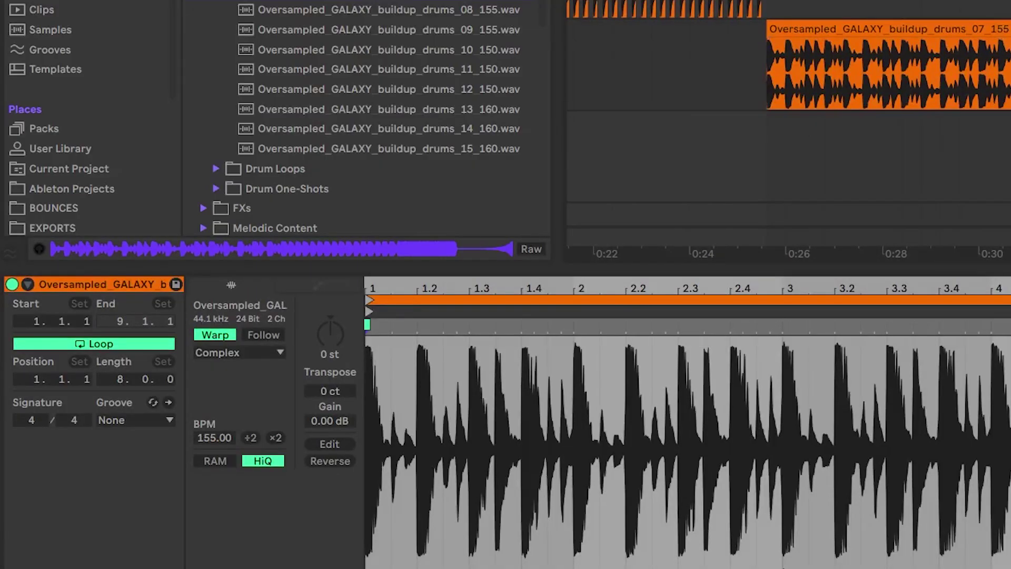
# Open the warp mode choices of the Oversampled_GALAXY_buildup_drums_07_155 clip, then hide the clip view and listen to the buildup.
pyautogui.click(261, 353)
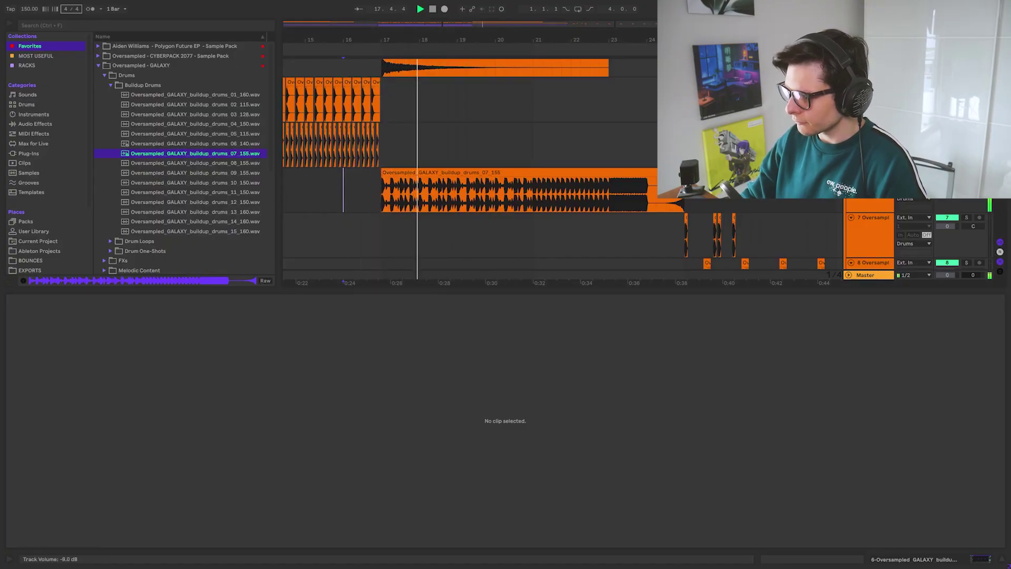
pyautogui.hotkey('ctrl', 'alt', 'l')
pyautogui.scroll(-2, 628, 353)
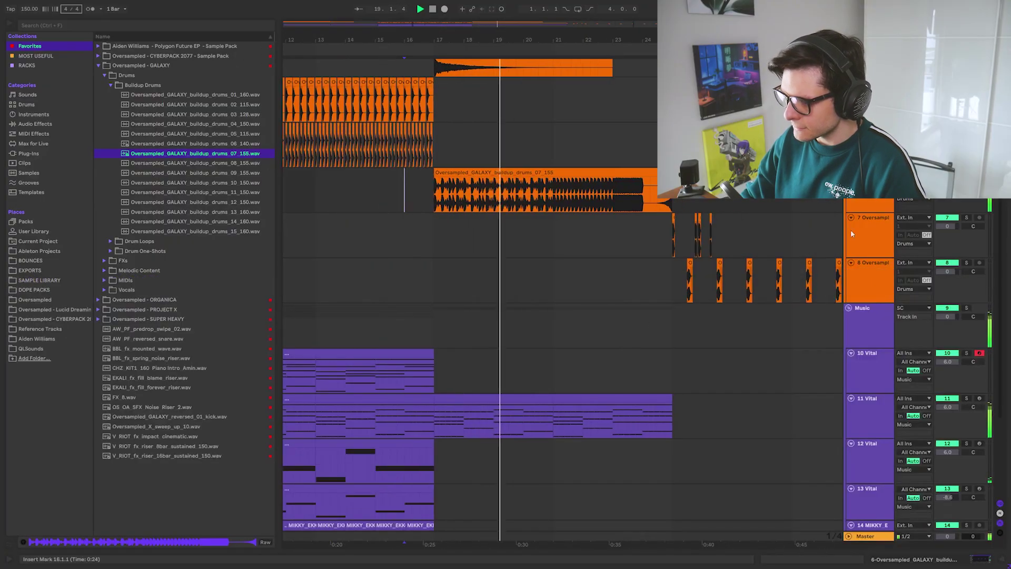
pyautogui.scroll(2, 678, 218)
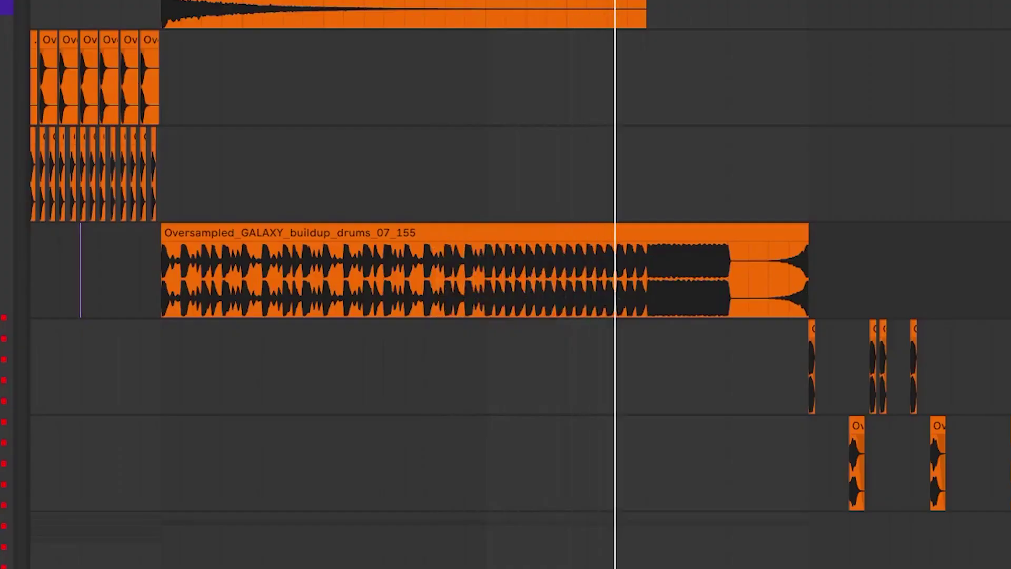
# Insert an audio track below the buildup drums for Oversampled_GALAXY_faller_01 and select the clip's section from 23.3.1 to 23.4.2.
pyautogui.hotkey('ctrl', 't')
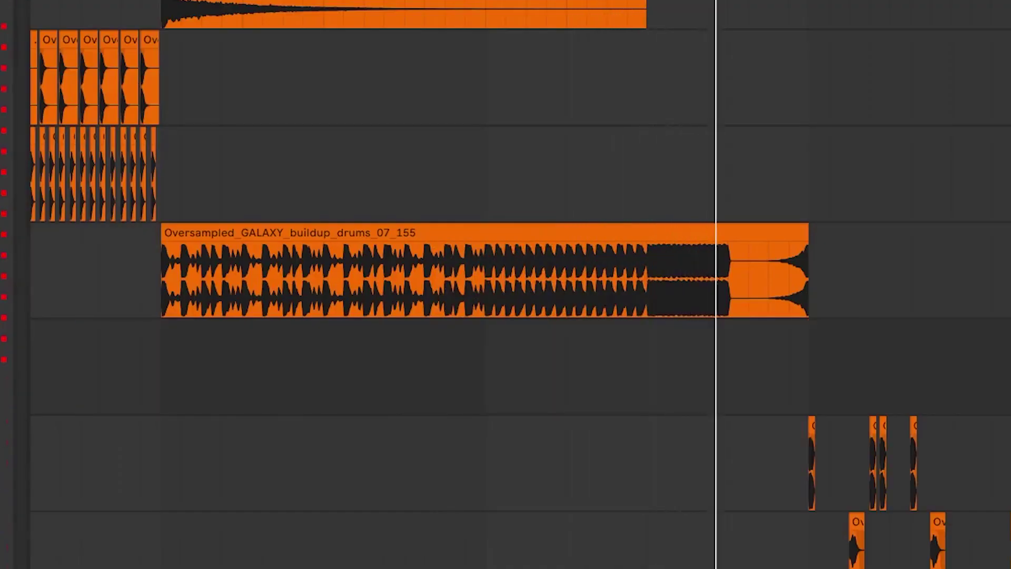
pyautogui.hotkey('ctrl', 'v')
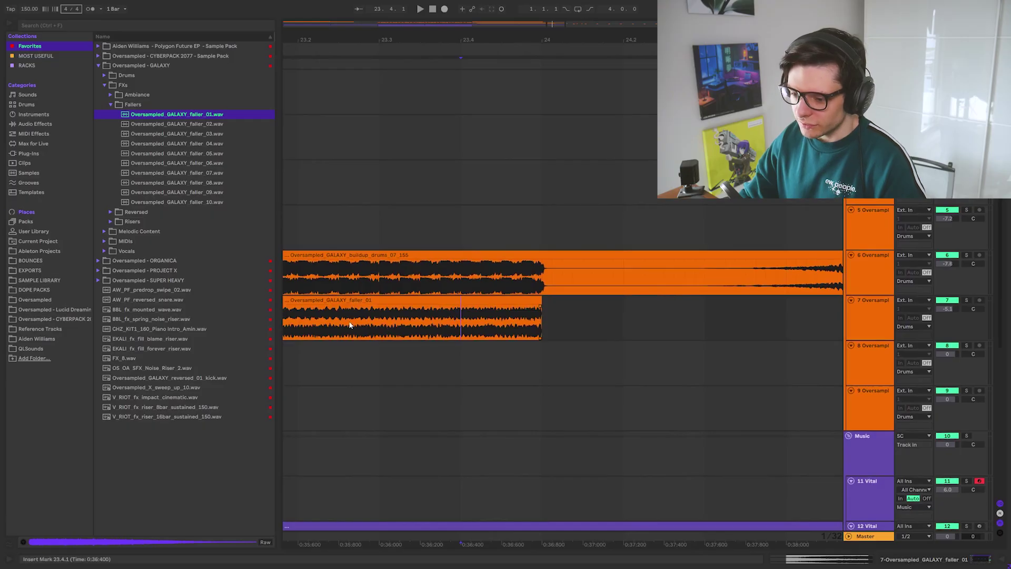
pyautogui.moveTo(418, 312); pyautogui.dragTo(534, 312)
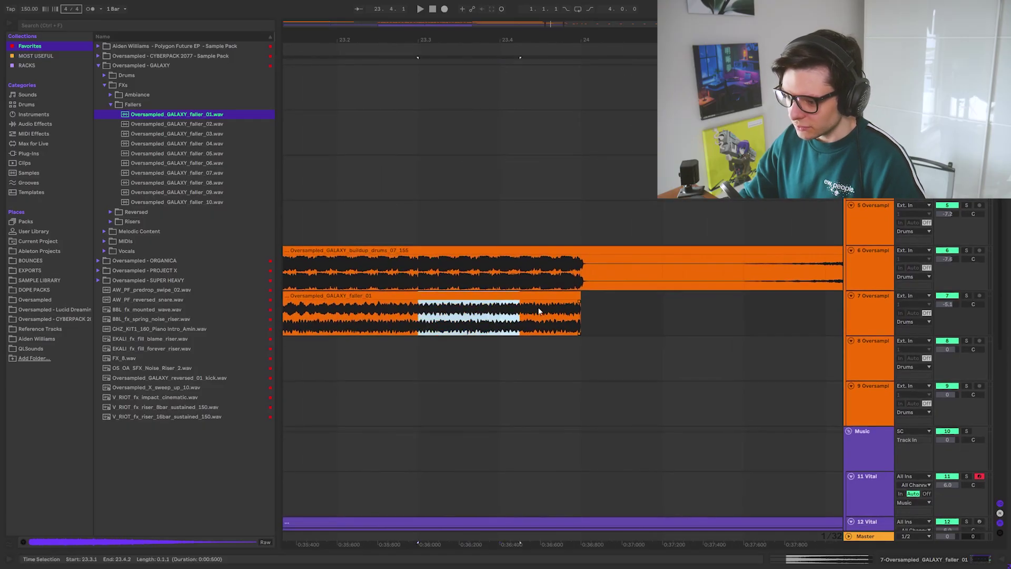
pyautogui.press('-')
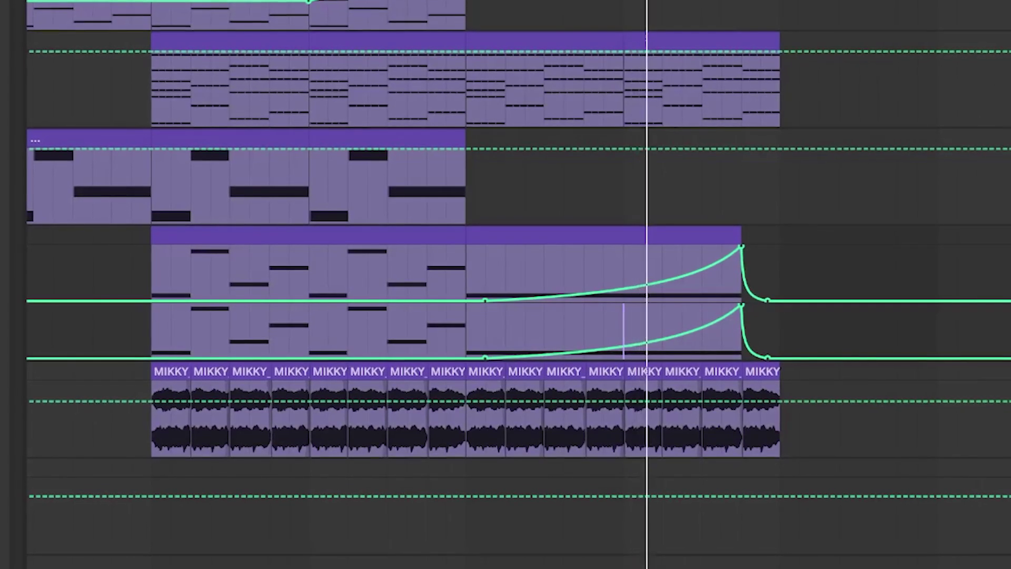
# Add an automation lane on the Vital track directly above the MIKKY_EKKO vocals.
pyautogui.rightClick(1008, 313)
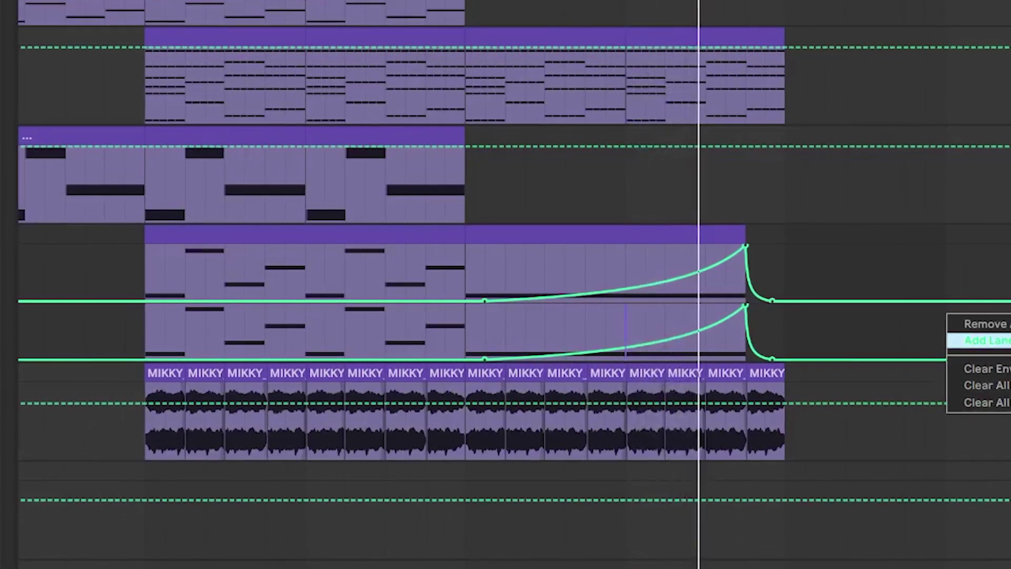
pyautogui.click(985, 340)
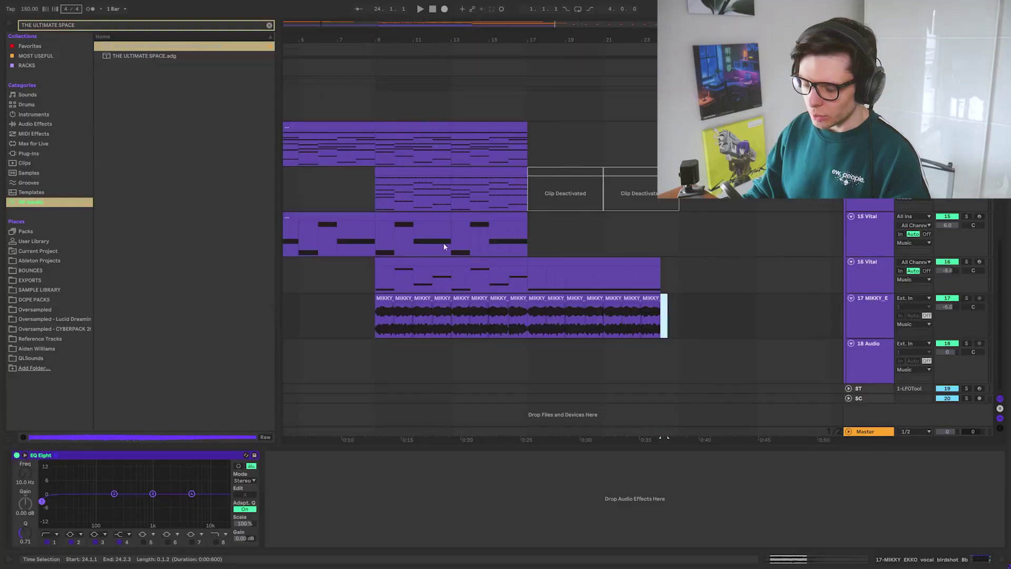
pyautogui.hscroll(-3, 730, 249)
pyautogui.scroll(1, 730, 249)
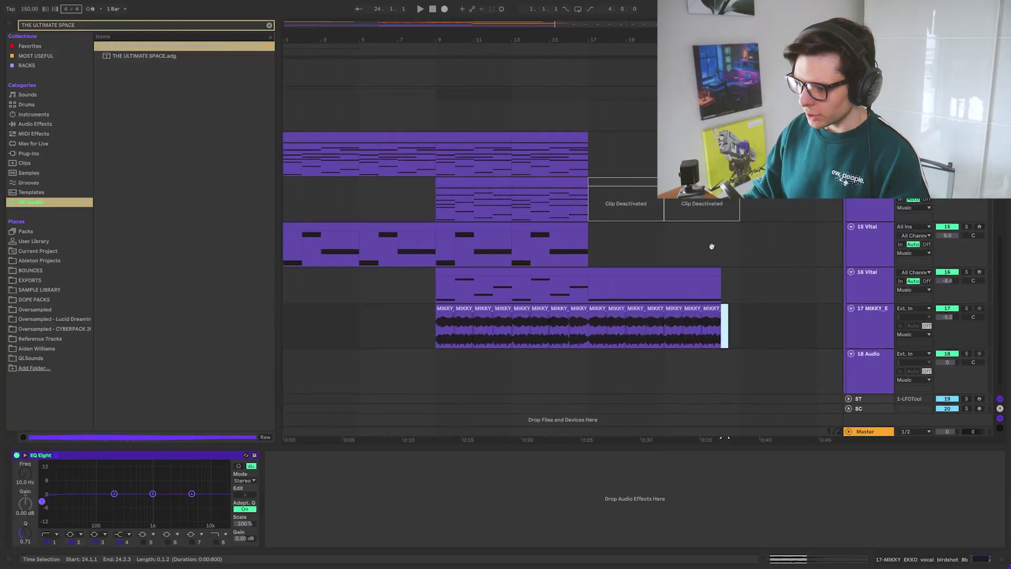
pyautogui.click(874, 338)
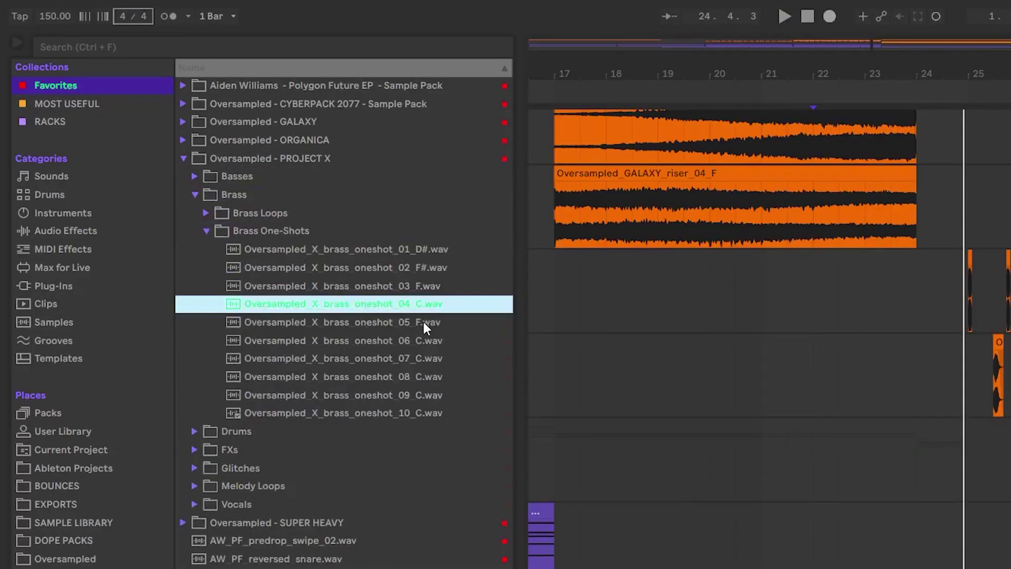
# Audition the PROJECT X brass one-shots and loops, including Oversampled_X_brass_loop_07_150_F#m.wav.
pyautogui.click(424, 322)
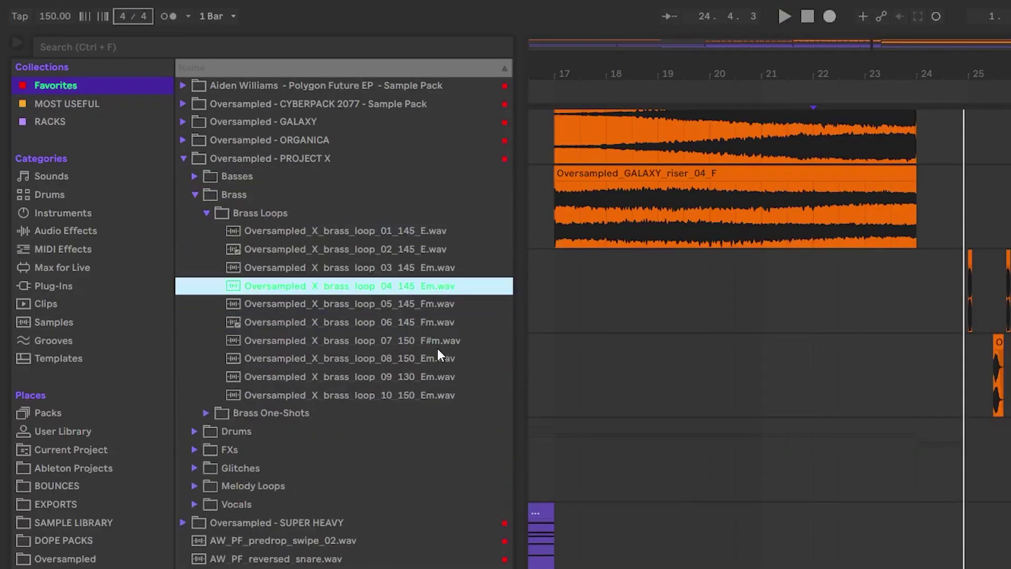
pyautogui.click(451, 345)
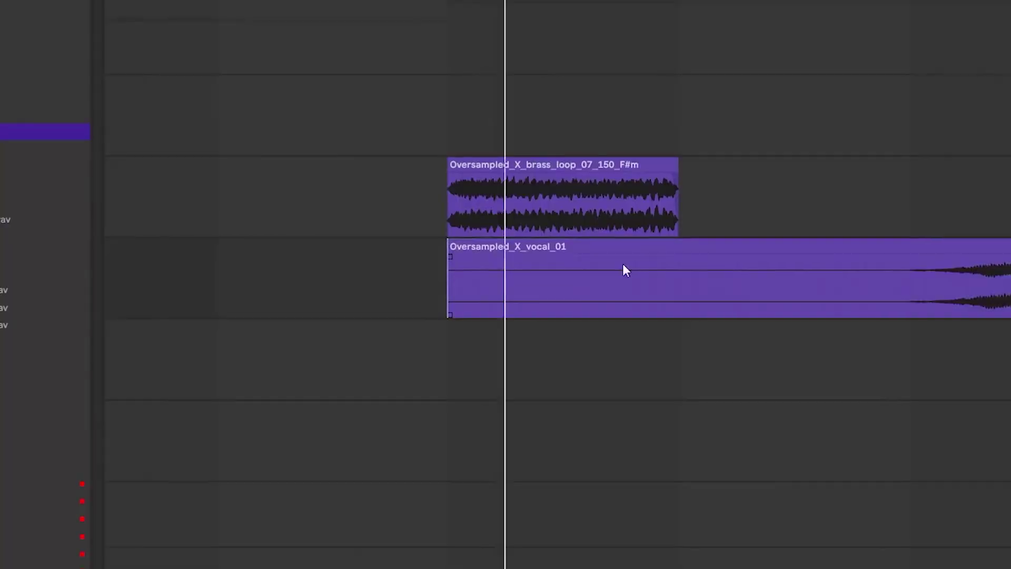
# Chop the first short phrase out of Oversampled_X_vocal_01 and repeat it back to back from 25.2 up to 26.3.
pyautogui.scroll(-6, 623, 268)
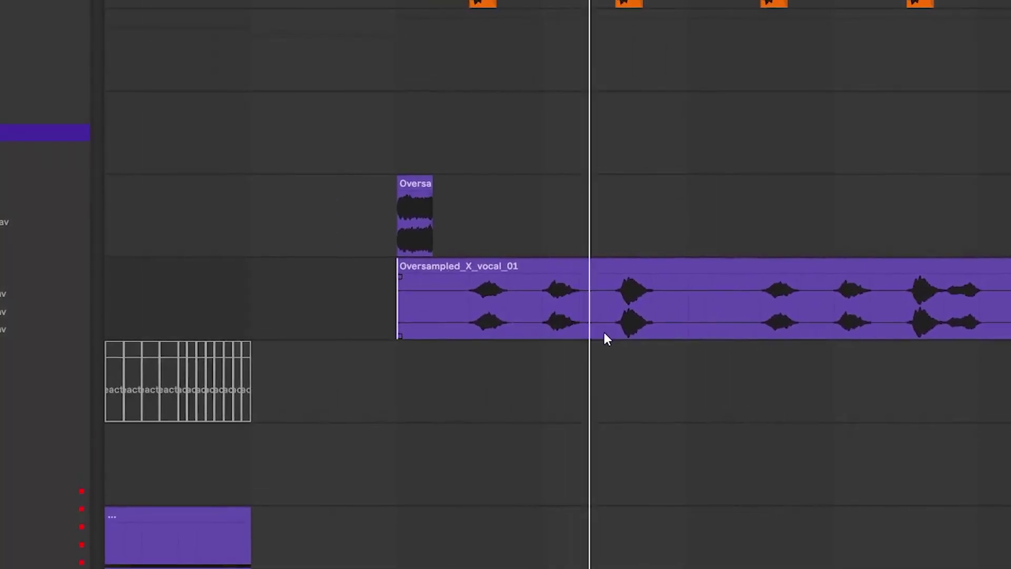
pyautogui.moveTo(471, 300); pyautogui.dragTo(510, 301)
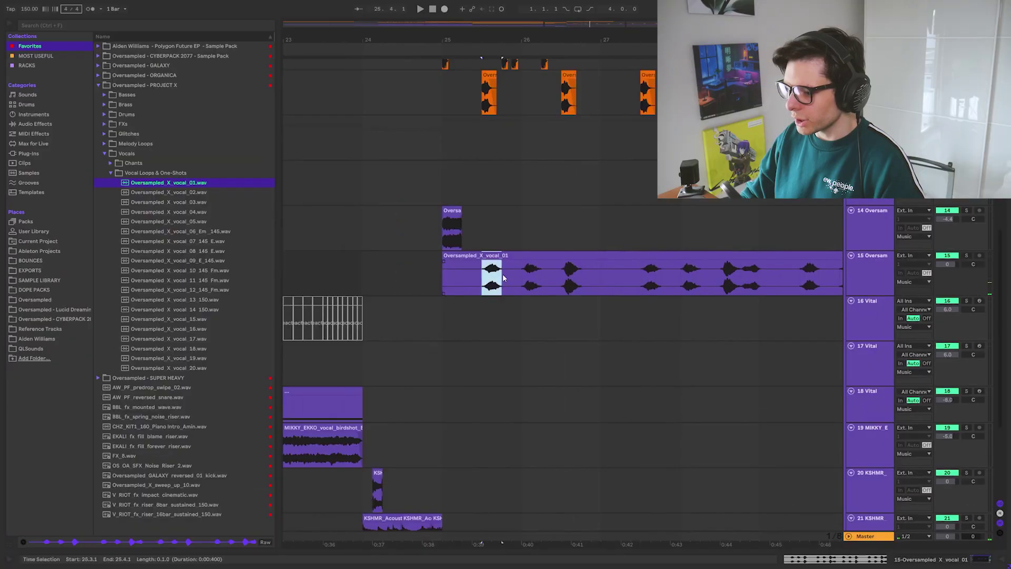
pyautogui.scroll(3, 502, 274)
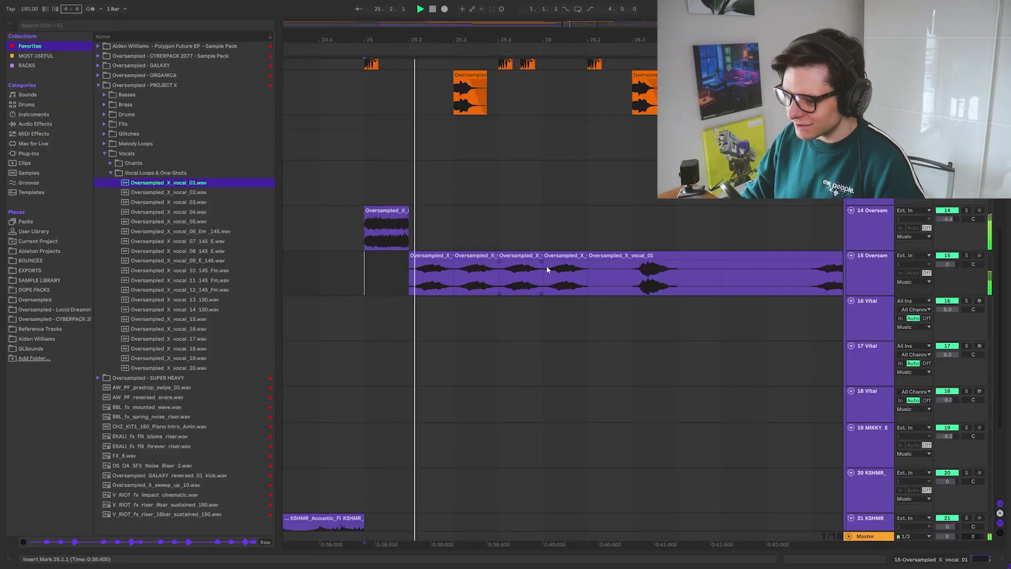
pyautogui.click(524, 256)
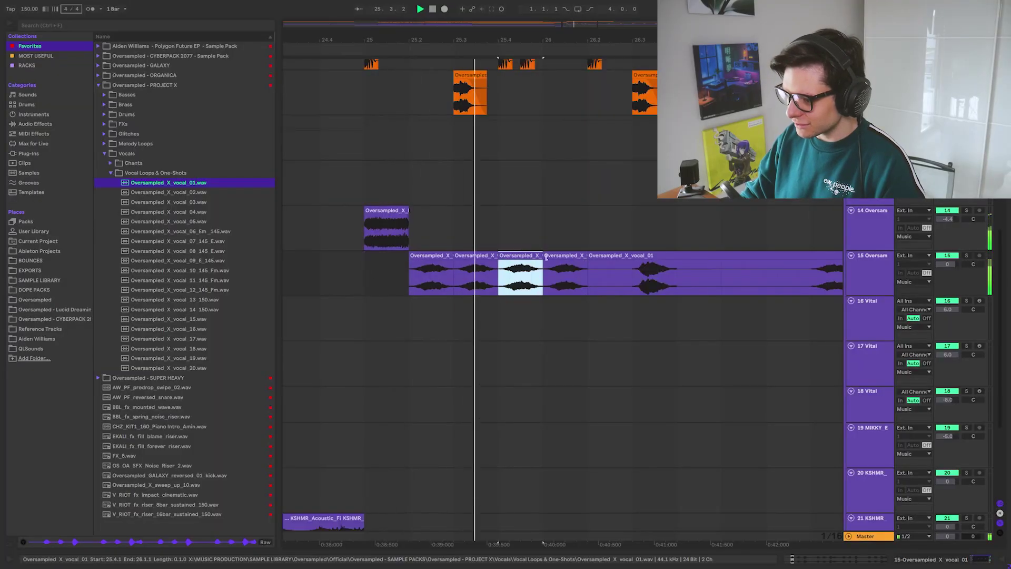
pyautogui.click(568, 256)
pyautogui.hotkey('ctrl', 'd')
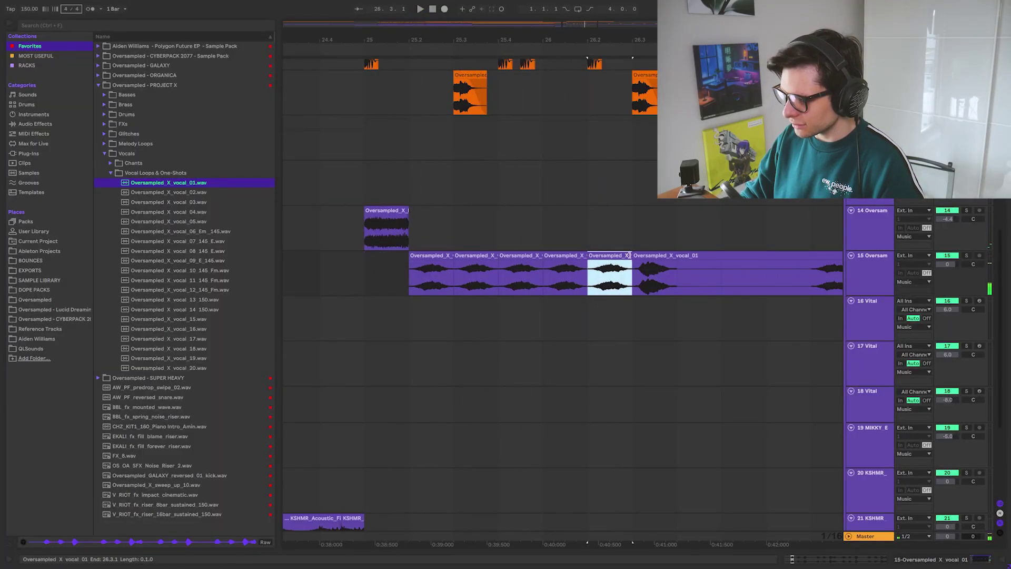
# Play the vocal chops from about 26.1.3 and select the two short chops between 26.2 and 26.3.
pyautogui.click(553, 227)
pyautogui.press('space')
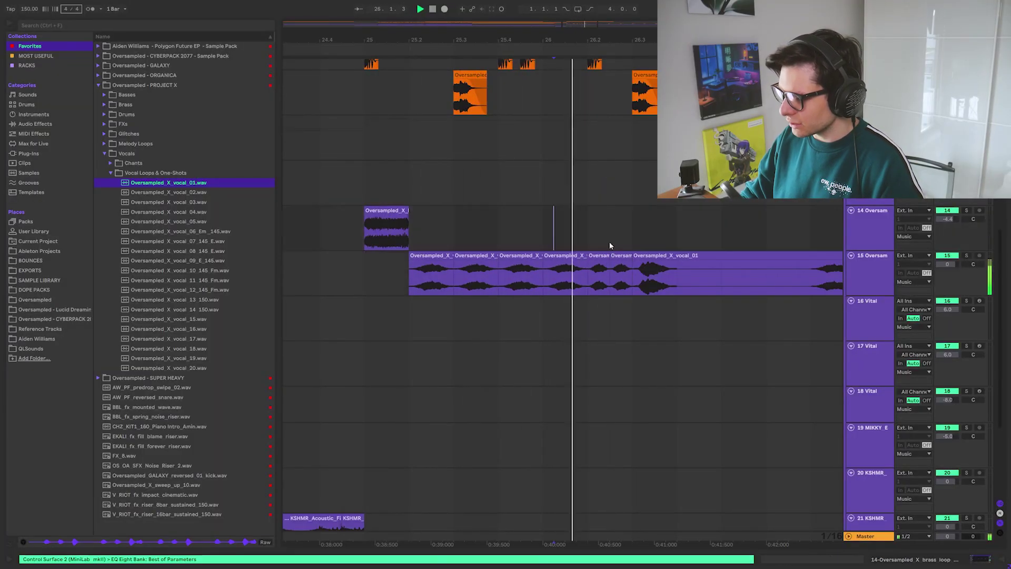
pyautogui.moveTo(635, 260); pyautogui.dragTo(591, 256)
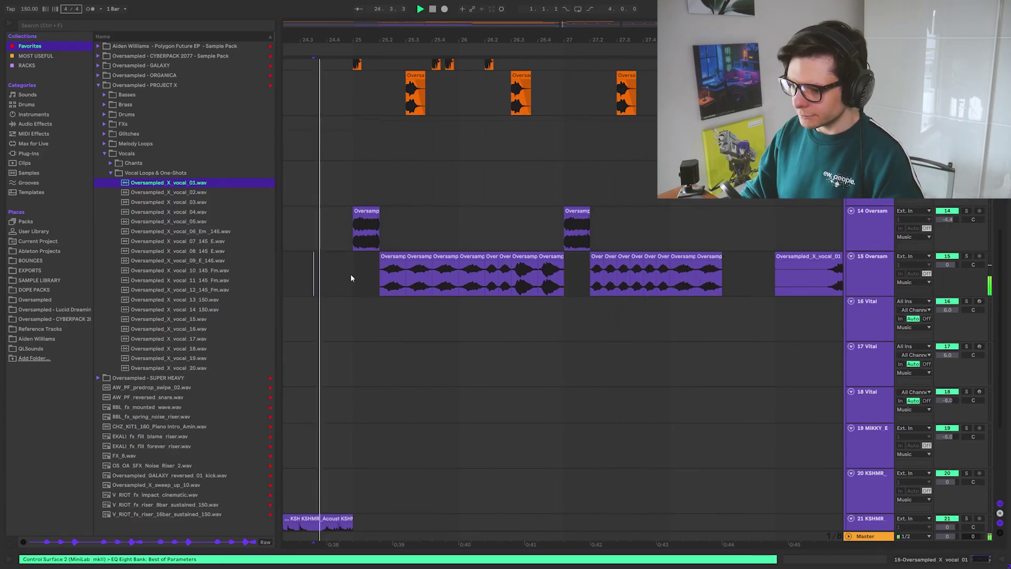
# Select the vocal chop track from 25.1.1 to 29.1.1 and loop that four-bar range.
pyautogui.moveTo(352, 274); pyautogui.dragTo(684, 266)
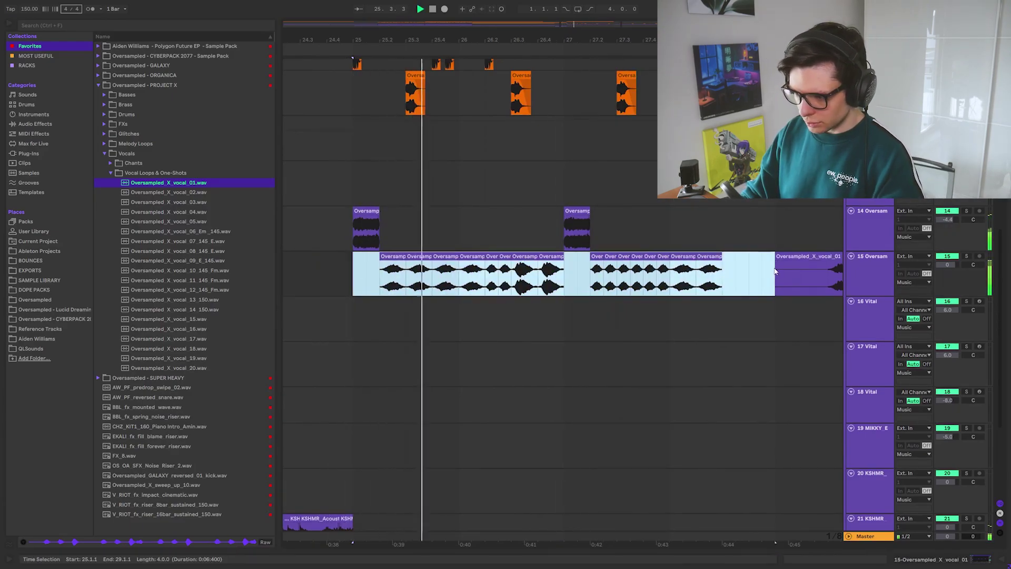
pyautogui.hotkey('ctrl', 'j')
pyautogui.click(562, 305)
pyautogui.hotkey('ctrl', 'l')
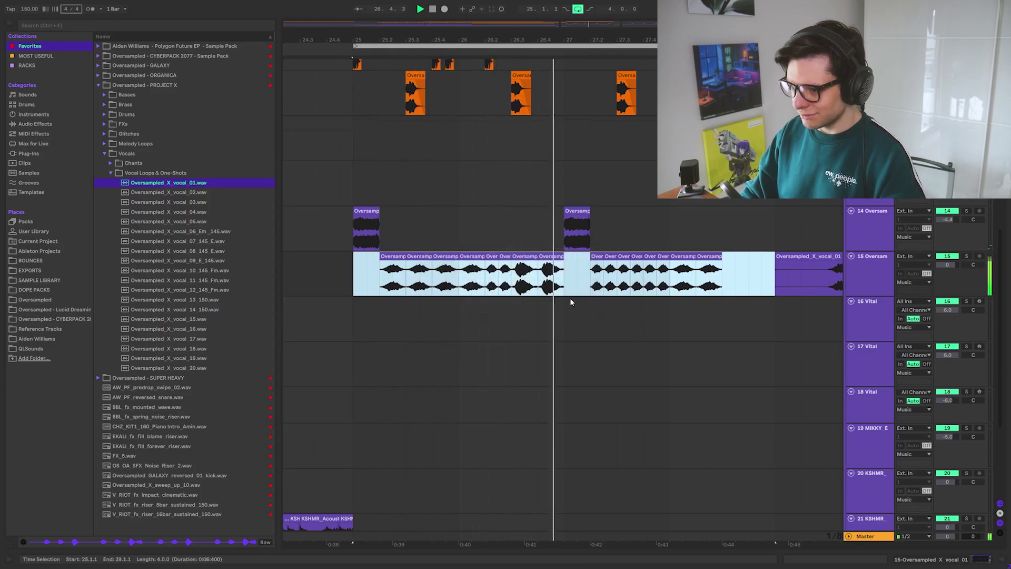
# Search the browser for "fre" and add Frequency Shifter to the Oversampled_X_vocal_01 track.
pyautogui.moveTo(713, 289); pyautogui.dragTo(695, 233)
pyautogui.click(874, 225)
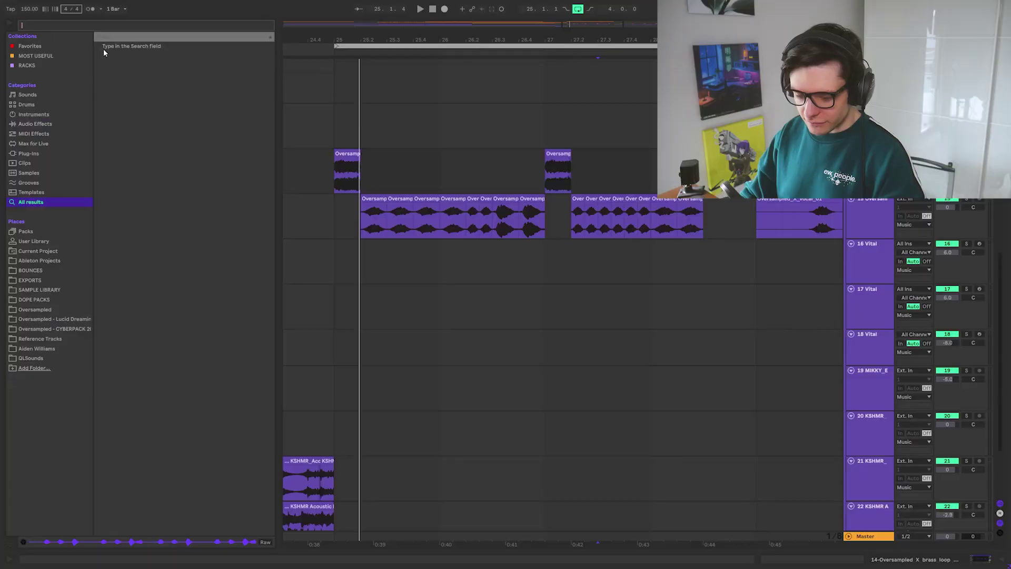
pyautogui.hotkey('ctrl', 'f')
pyautogui.write('fre')
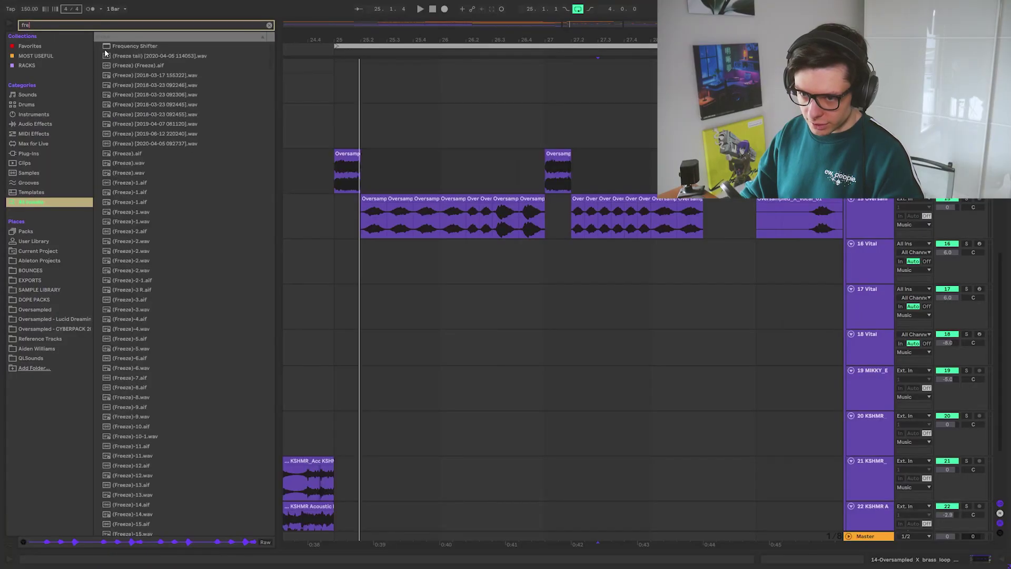
pyautogui.doubleClick(140, 50)
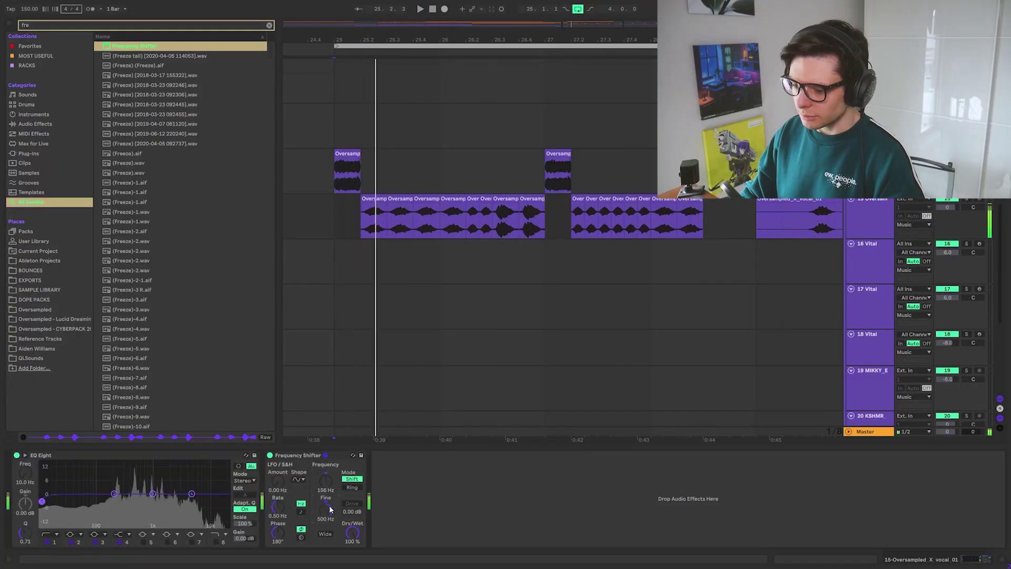
# Show automation and raise the end point of the Frequency Shifter Fine ramp that falls across the vocal chops.
pyautogui.press('a')
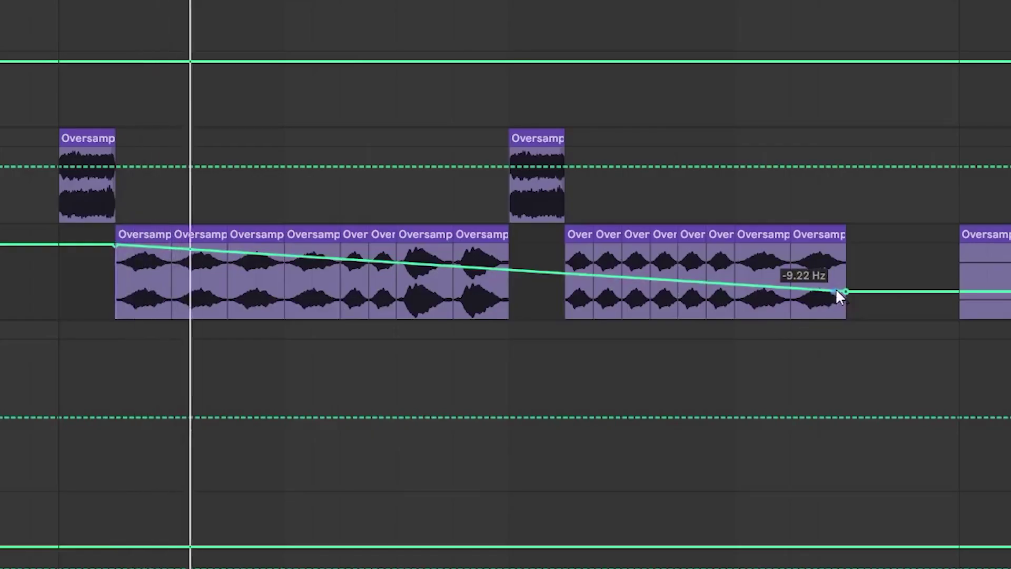
pyautogui.moveTo(846, 291); pyautogui.dragTo(846, 273)
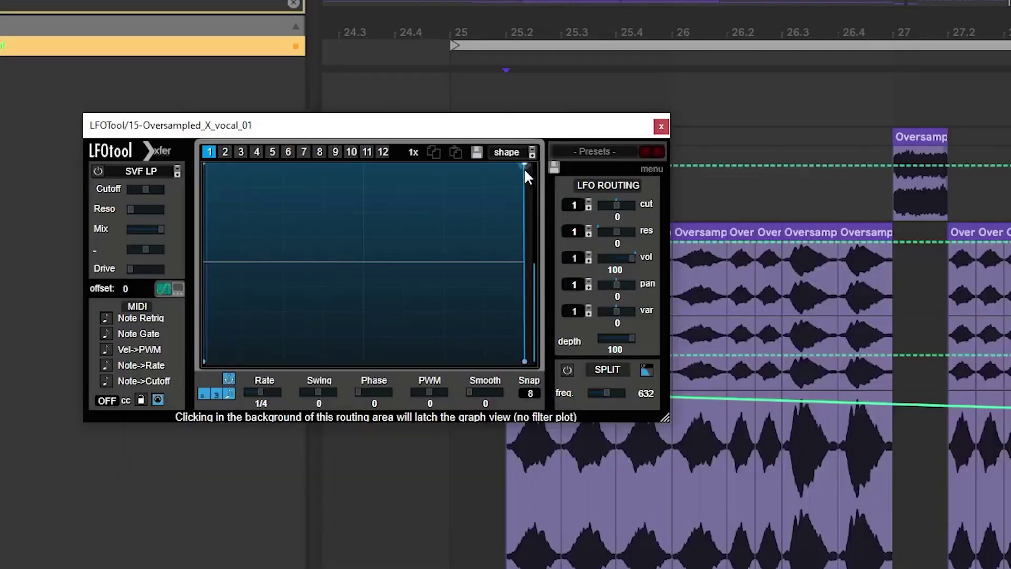
# Shape the LFOTool volume curve on the Oversampled_X_vocal_01 track into a falling, curved decay.
pyautogui.doubleClick(525, 168)
pyautogui.moveTo(363, 262); pyautogui.dragTo(357, 278)
pyautogui.doubleClick(458, 296)
pyautogui.moveTo(459, 296); pyautogui.dragTo(543, 306)
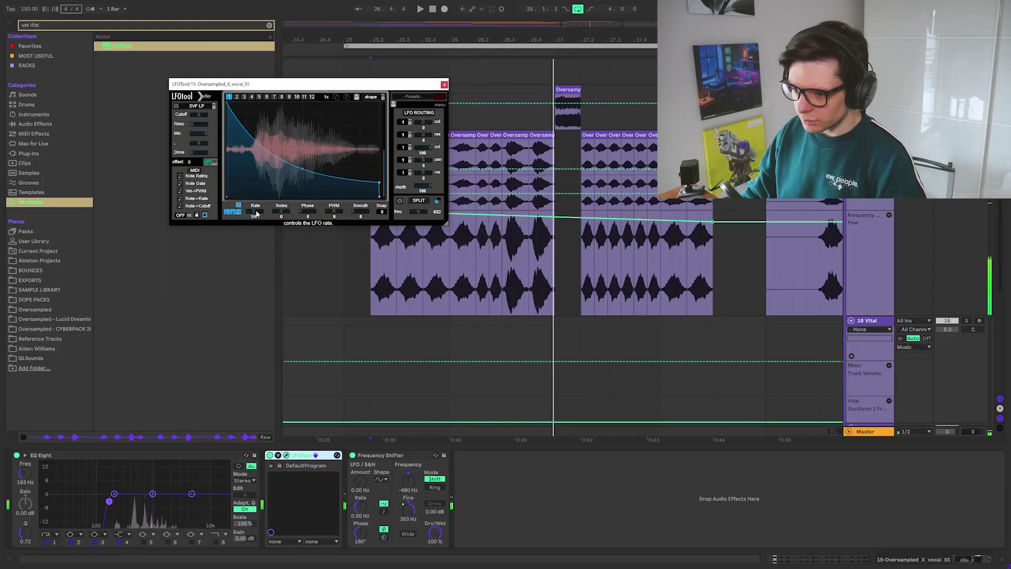
pyautogui.moveTo(415, 84); pyautogui.dragTo(230, 78)
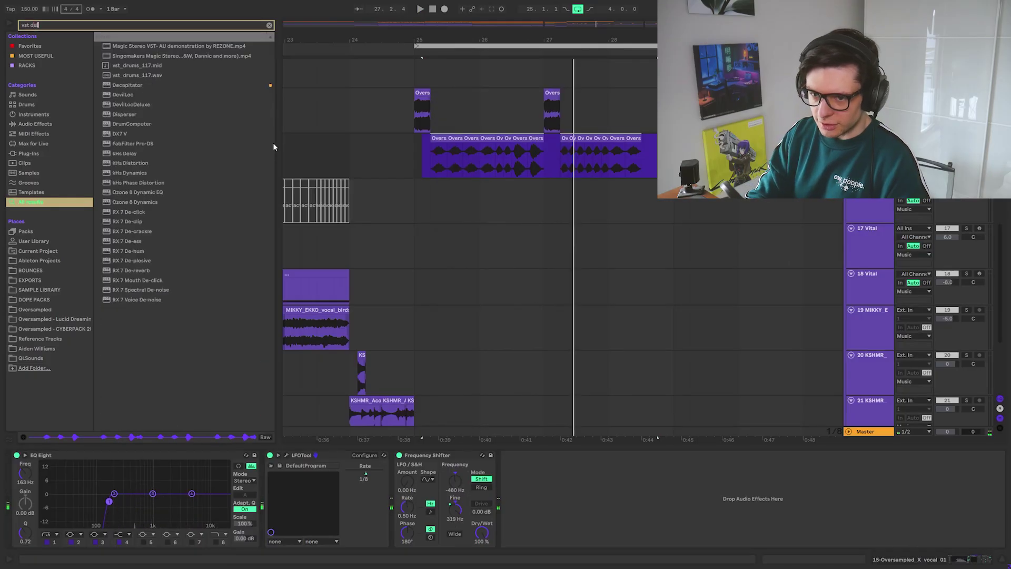
# Find "vst disp" in the browser, add Disperser to the Oversampled_X_vocal_01 track and adjust its Frequency around 640 Hz.
pyautogui.press('BackSpace')
pyautogui.write('isp')
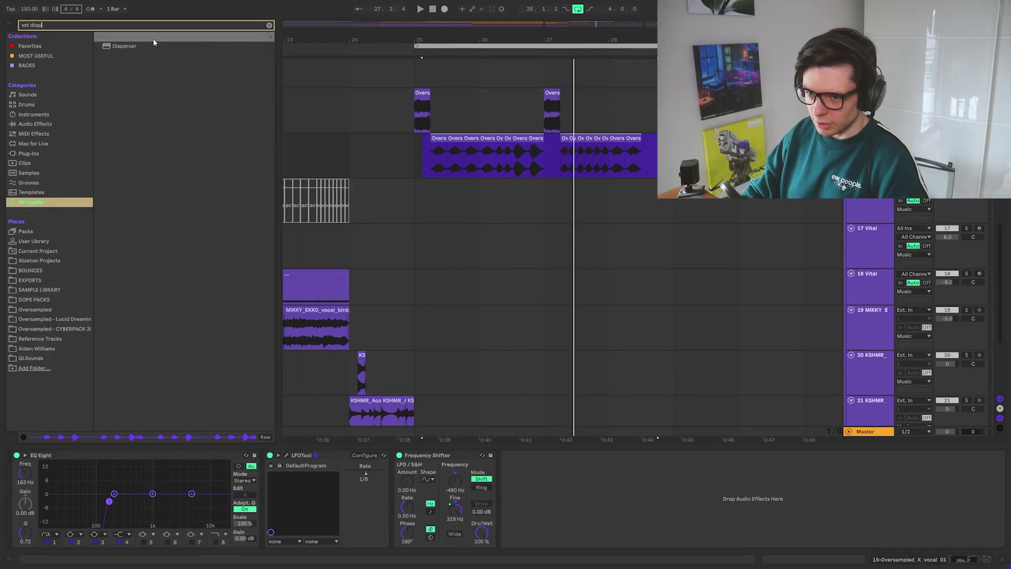
pyautogui.doubleClick(155, 46)
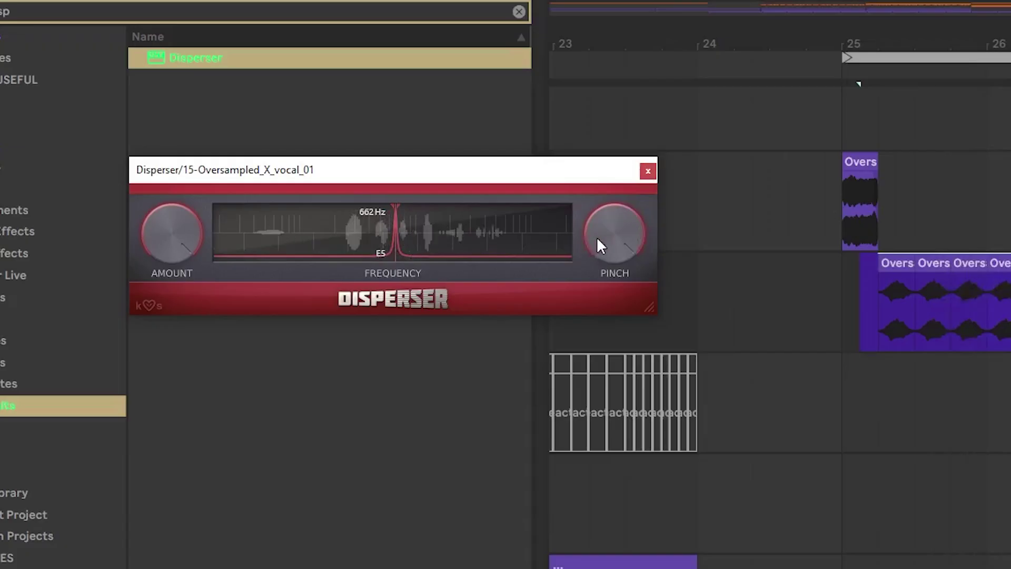
pyautogui.moveTo(395, 234); pyautogui.dragTo(394, 235)
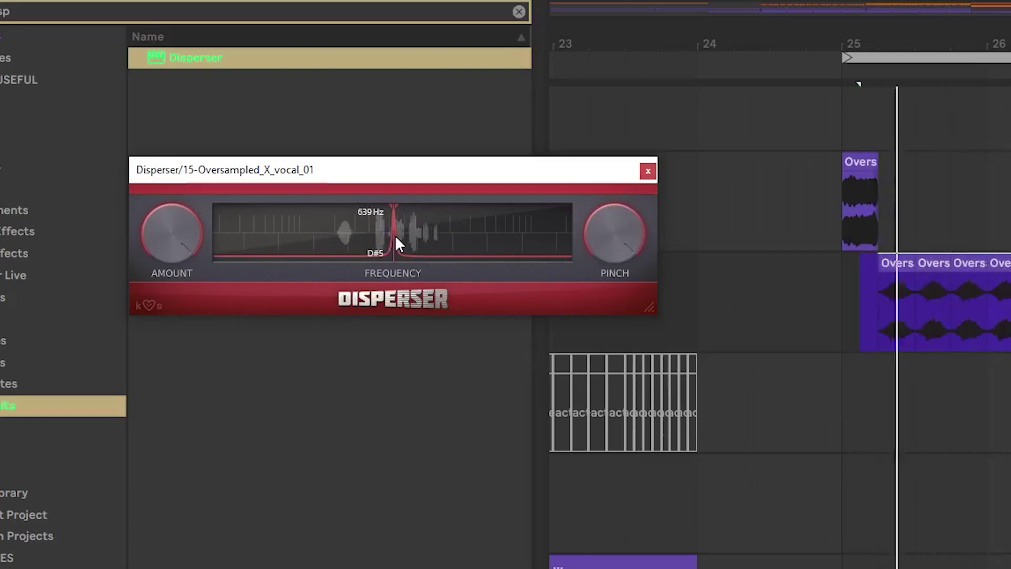
pyautogui.hotkey('ctrl', 's')
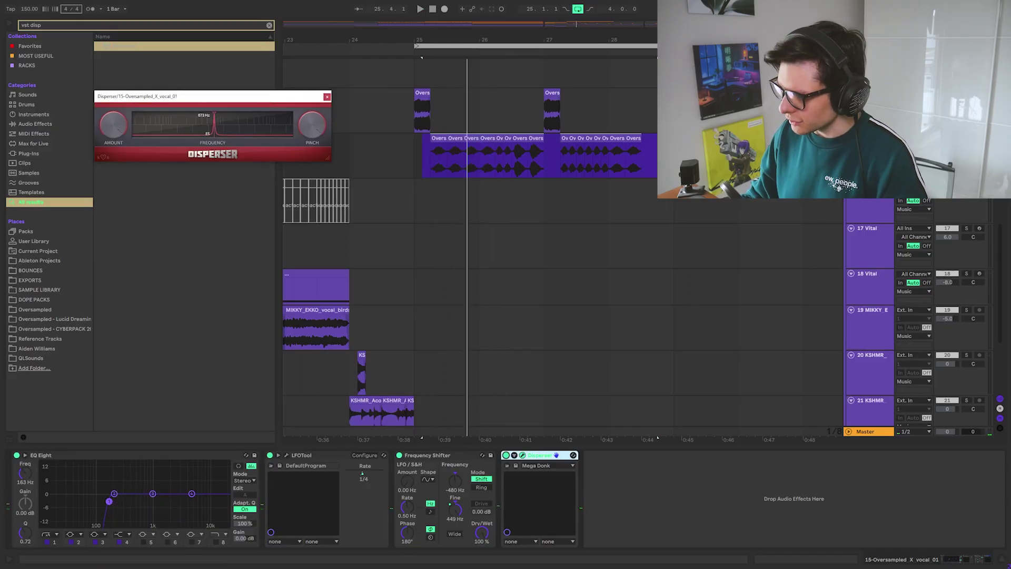
# Show automation and draw a Disperser Frequency ramp falling to about 0.36 across the vocal chops, and play it back.
pyautogui.press('a')
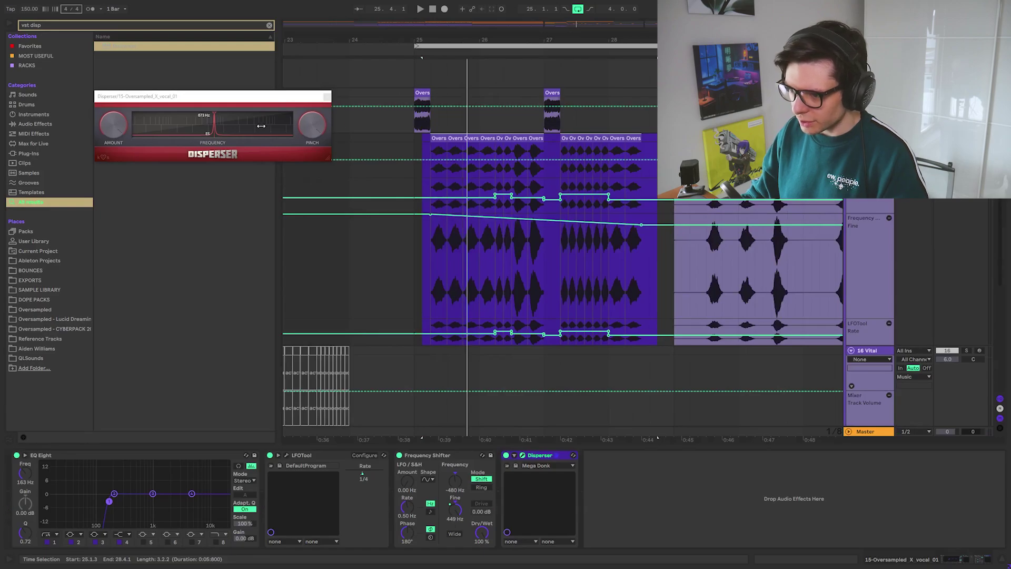
pyautogui.click(455, 190)
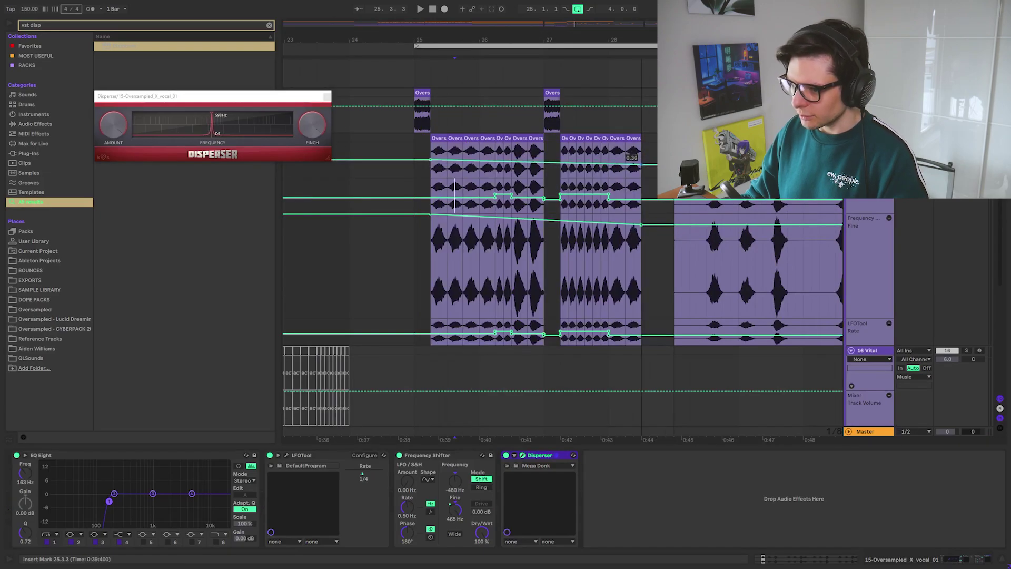
pyautogui.press('space')
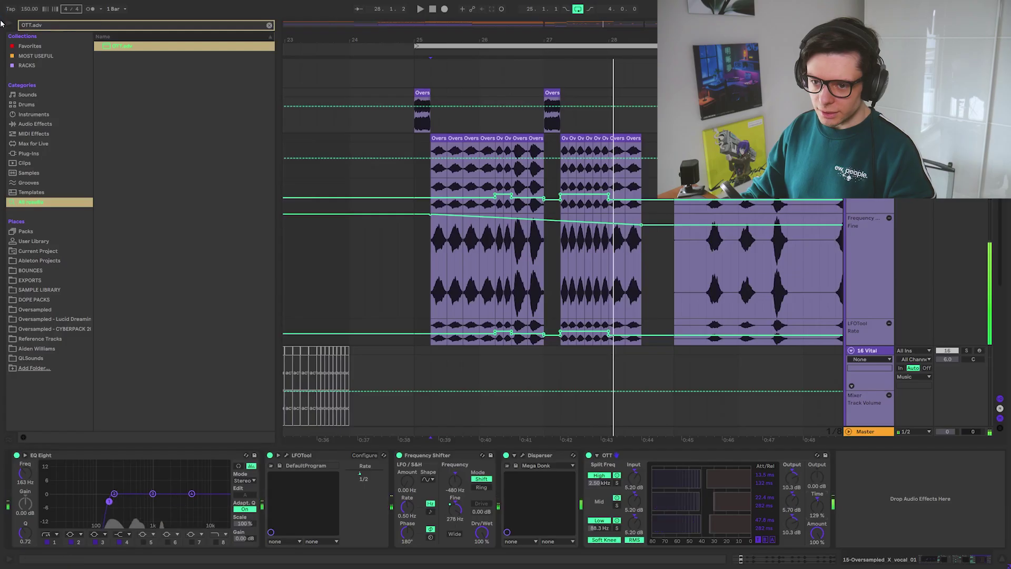
# Search the browser for "del", add Delay to the vocal chop track and switch its channels from Sync to Time.
pyautogui.hotkey('ctrl', 'f')
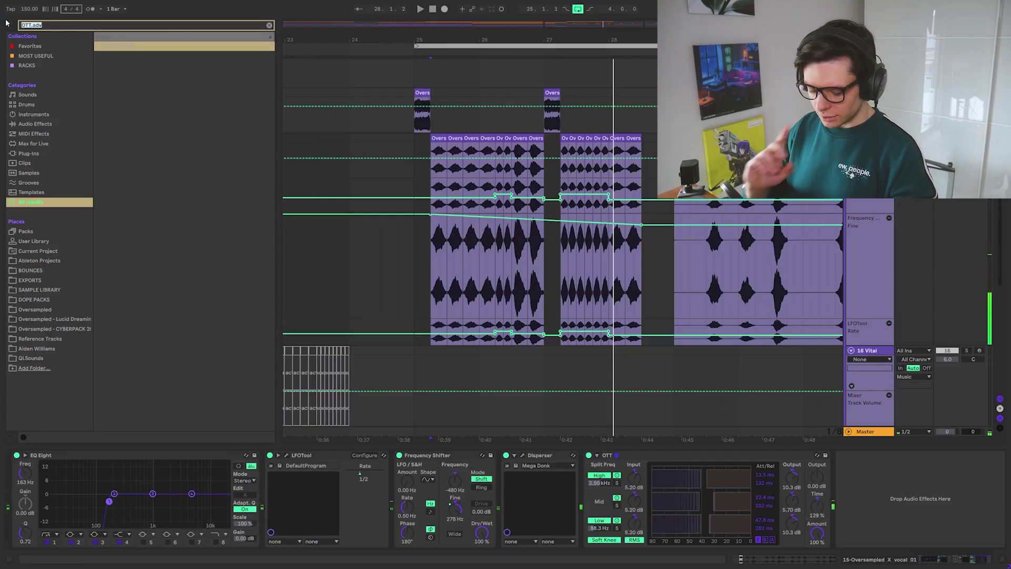
pyautogui.write('del')
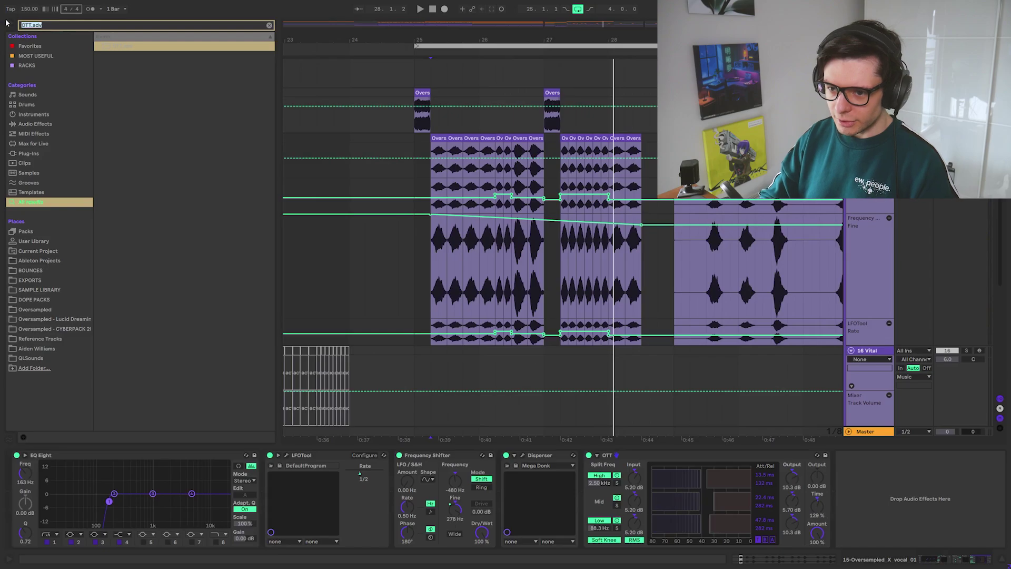
pyautogui.press('Return')
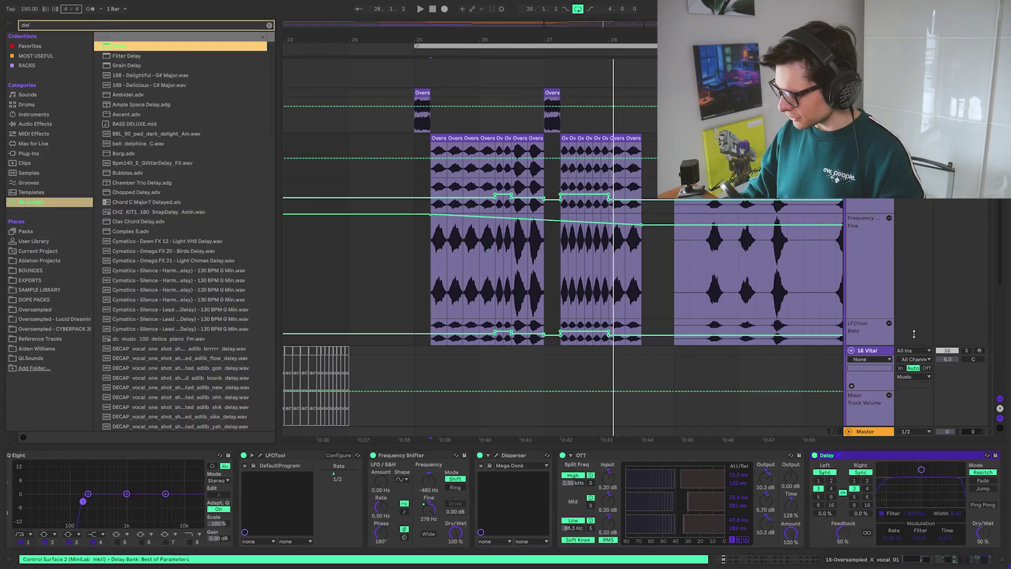
pyautogui.press('space')
pyautogui.press('space')
pyautogui.click(862, 473)
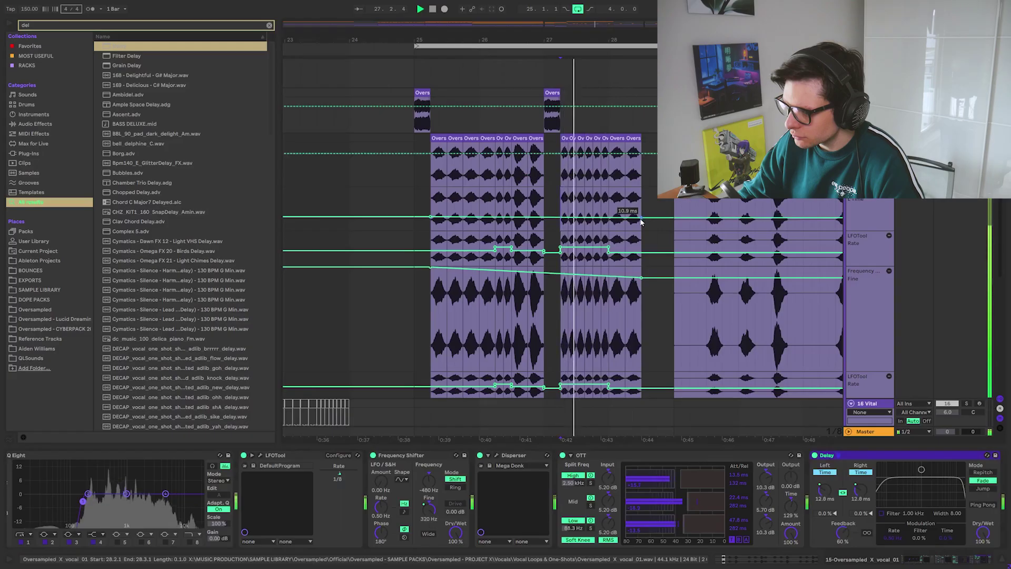
# Raise the end point of the Delay L Time ramp over the vocal chops to about 25 ms and save the set.
pyautogui.moveTo(641, 218); pyautogui.dragTo(642, 216)
pyautogui.press('space')
pyautogui.press('space')
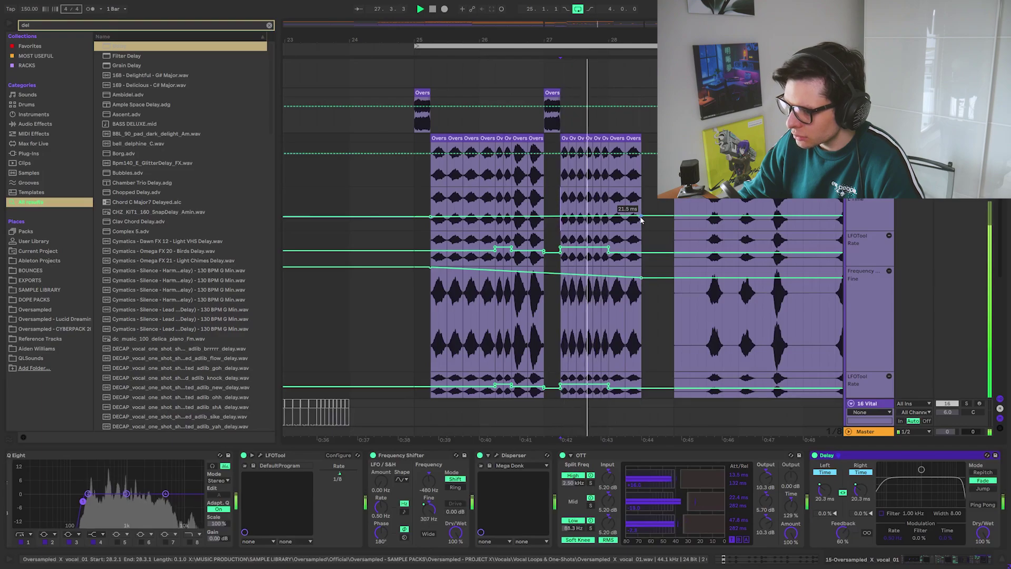
pyautogui.hotkey('ctrl', 's')
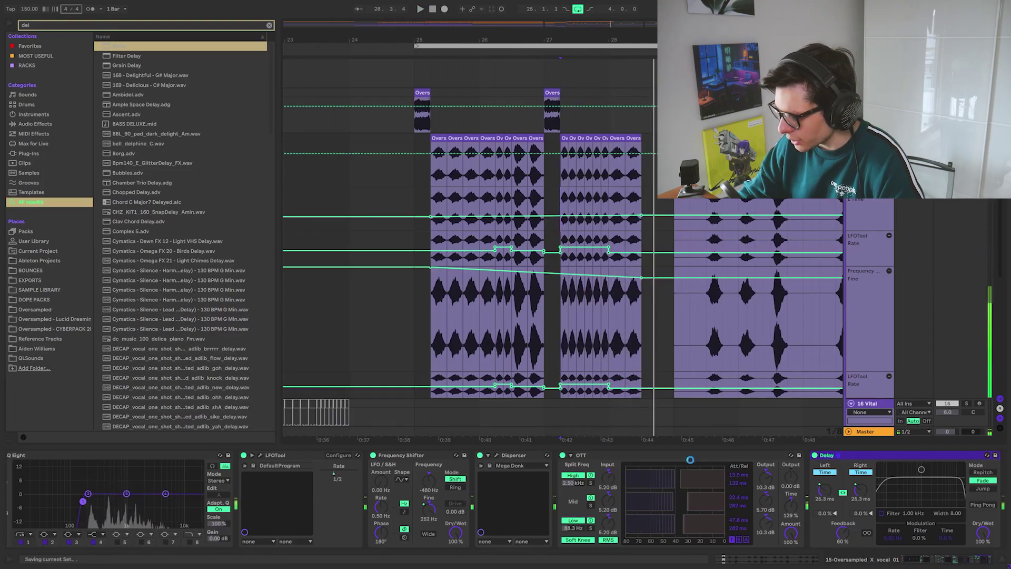
# Collapse OTT and Delay, and add the THE ULTIMATE SPACE rack to the end of the vocal chop chain.
pyautogui.doubleClick(685, 457)
pyautogui.doubleClick(685, 457)
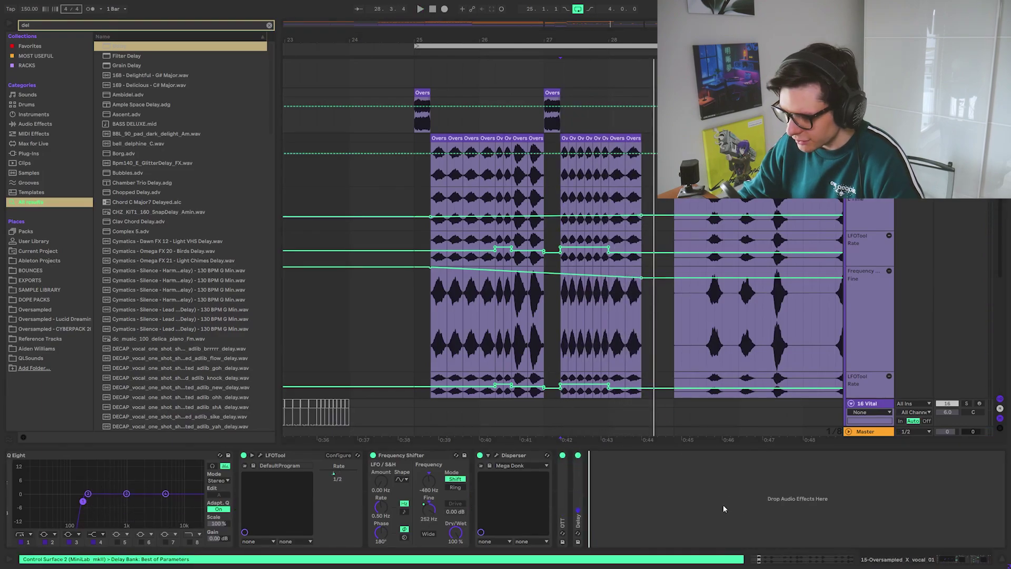
pyautogui.hotkey('ctrl', 'f')
pyautogui.write('THE ULTIMATE SPACE')
pyautogui.press('Return')
pyautogui.scroll(3, 460, 199)
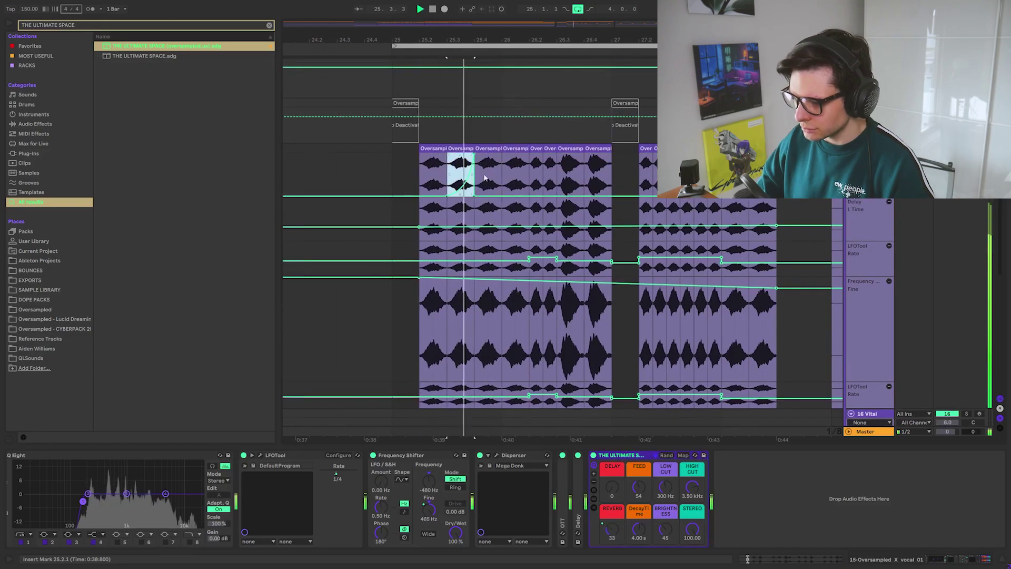
# Automate THE ULTIMATE SPACE REVERB with rising curves on the second chop and at both phrase ends, collapse the rack and save.
pyautogui.click(531, 179)
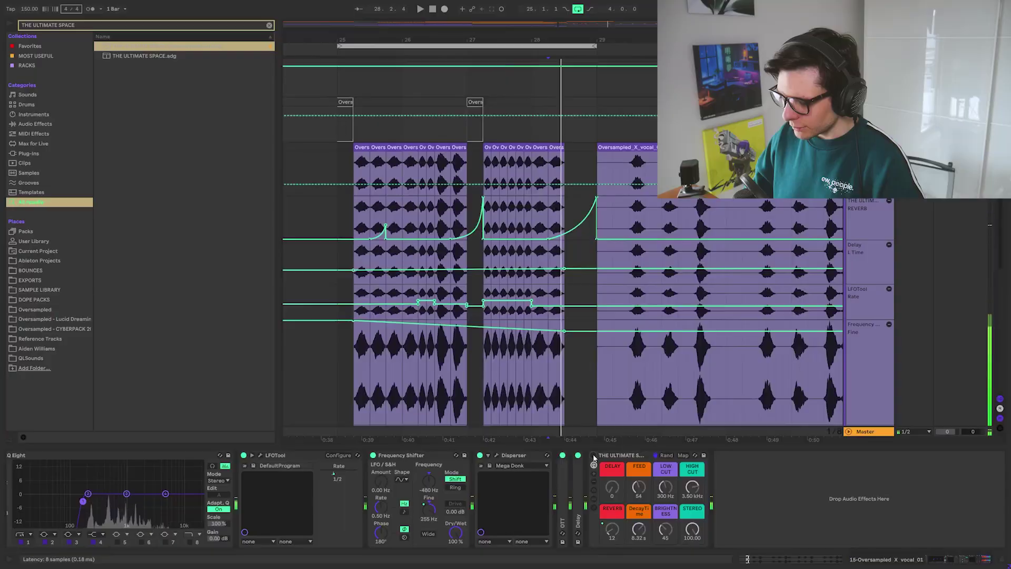
pyautogui.doubleClick(609, 455)
pyautogui.hotkey('ctrl', 's')
# Search the browser for "vst for" and add kHs Formant Filter to the vocal chop chain ahead of Frequency Shifter.
pyautogui.hotkey('ctrl', 'f')
pyautogui.write('vst ')
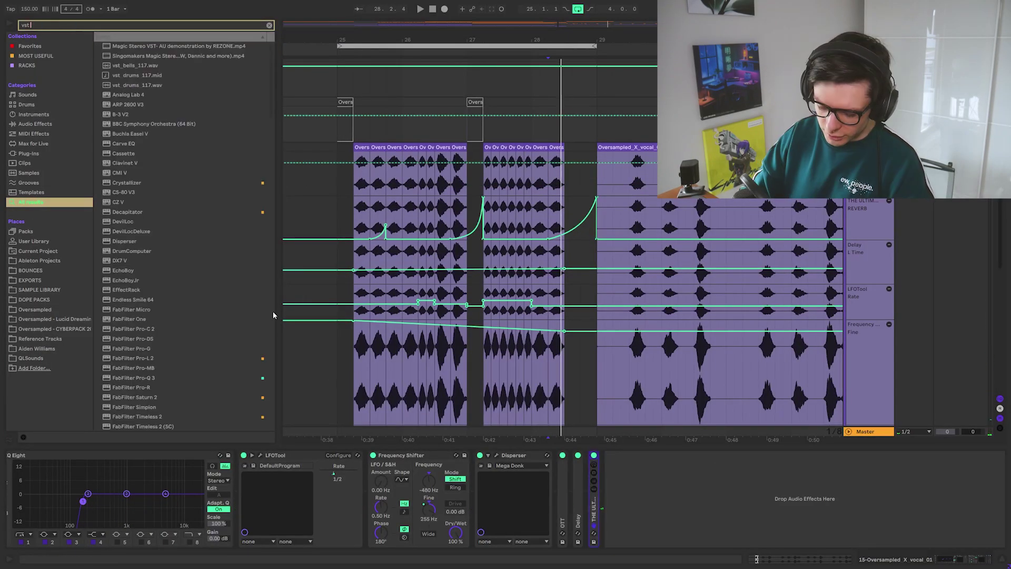
pyautogui.write('for')
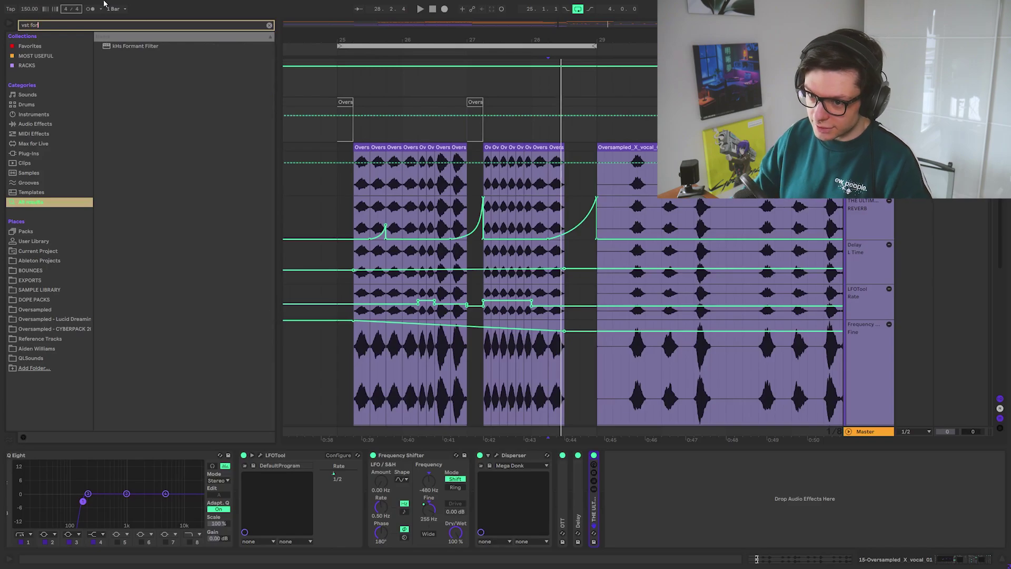
pyautogui.moveTo(135, 49); pyautogui.dragTo(577, 486)
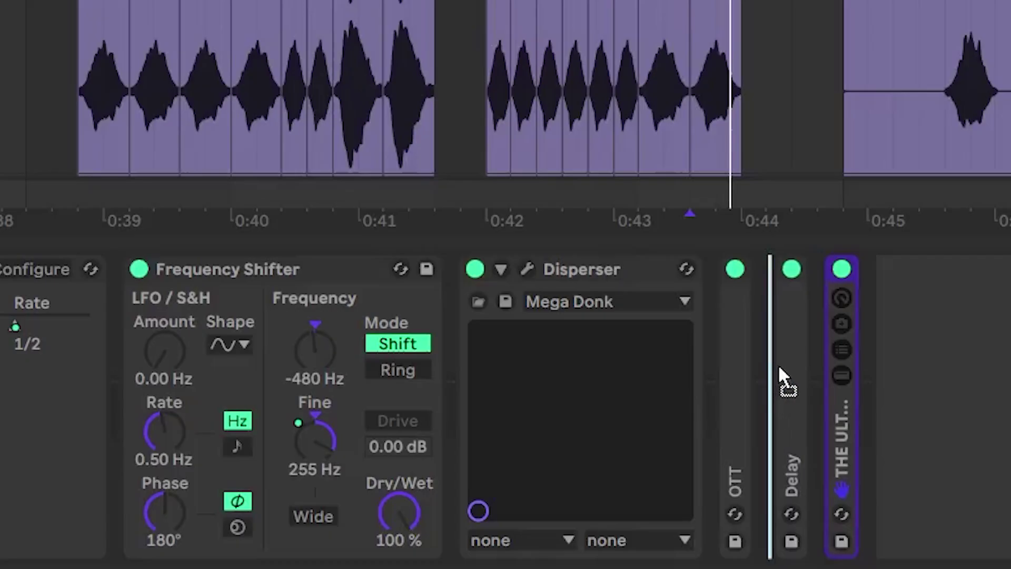
pyautogui.moveTo(779, 367); pyautogui.dragTo(737, 372)
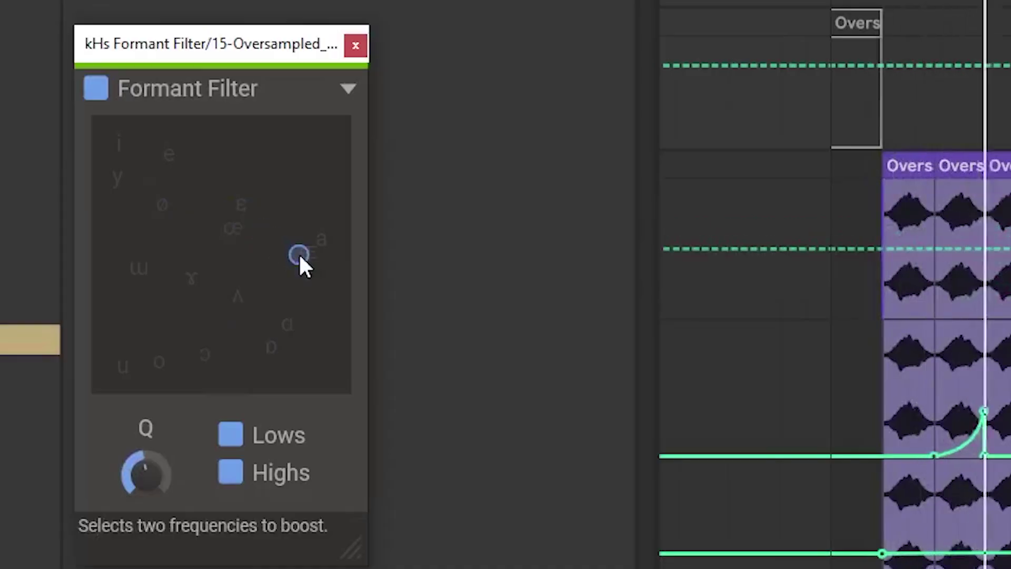
# Raise the Formant Filter Q and move its vowel point around the pad to audition formants on the vocal chops.
pyautogui.moveTo(299, 261); pyautogui.dragTo(149, 308)
pyautogui.moveTo(237, 313); pyautogui.dragTo(239, 310)
pyautogui.moveTo(139, 477); pyautogui.dragTo(139, 457)
pyautogui.moveTo(240, 309); pyautogui.dragTo(282, 249)
pyautogui.press('space')
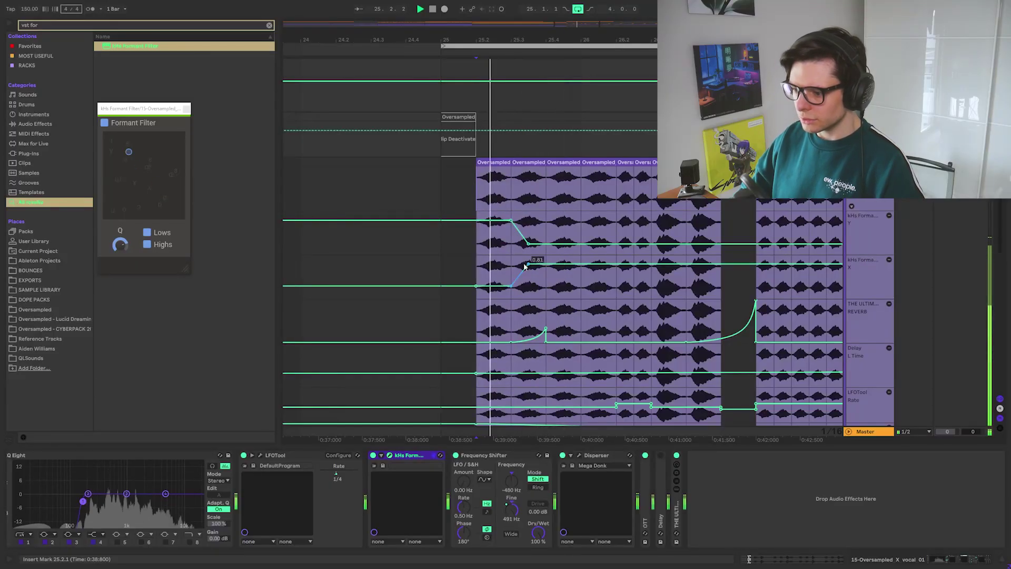
# Automate the Formant Filter X and Y with repeating ramps per chop, adjusting the X ramps between 27.2.1 and 28.1.1.
pyautogui.click(468, 274)
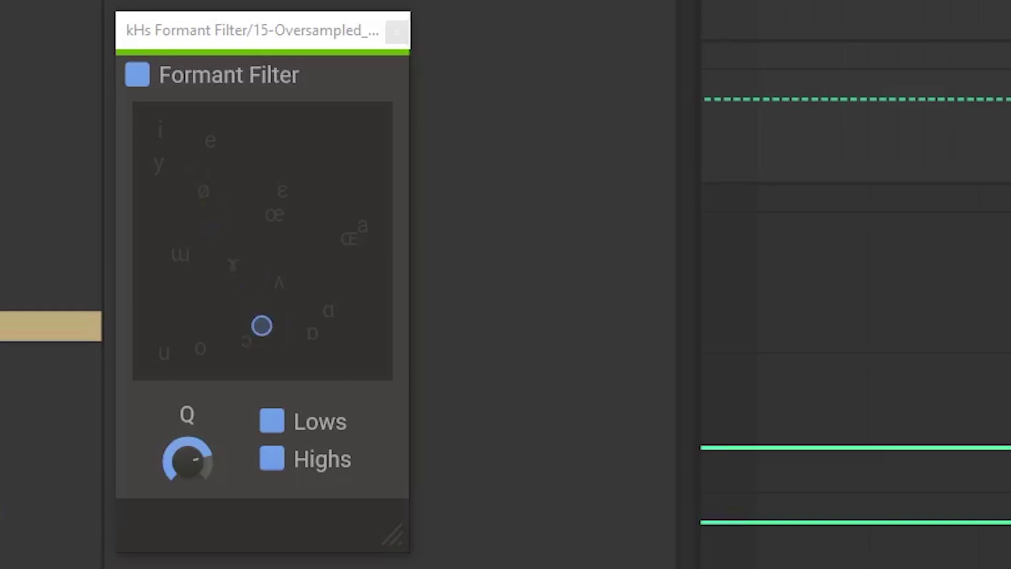
pyautogui.moveTo(467, 258); pyautogui.dragTo(582, 257)
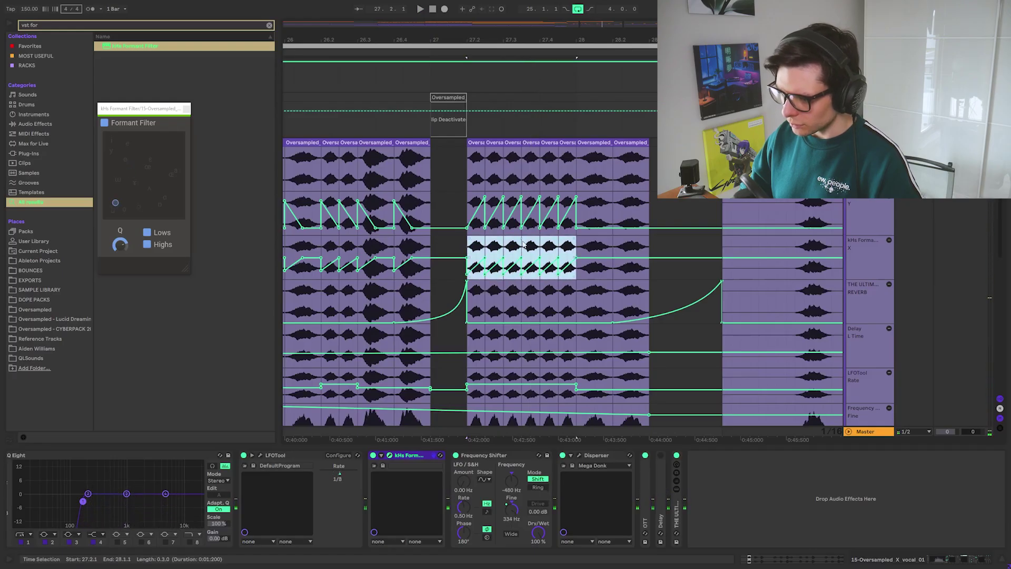
pyautogui.press('space')
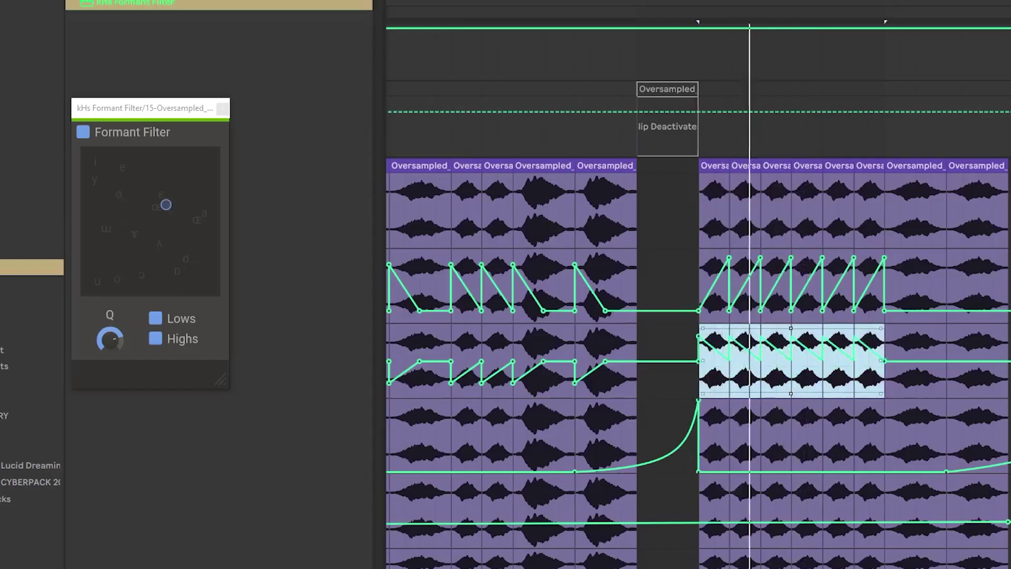
pyautogui.moveTo(791, 337); pyautogui.dragTo(794, 389)
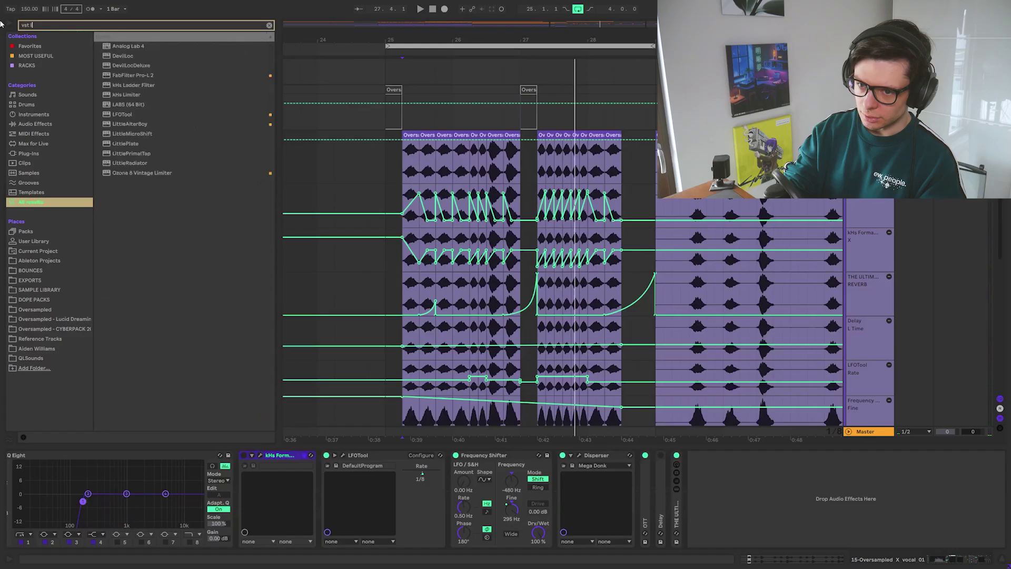
# Find "vst litt" in the browser, add LittleAlterBoy to the vocal chop track, and set Pitch to 12.0 with a raised Formant.
pyautogui.write('itt')
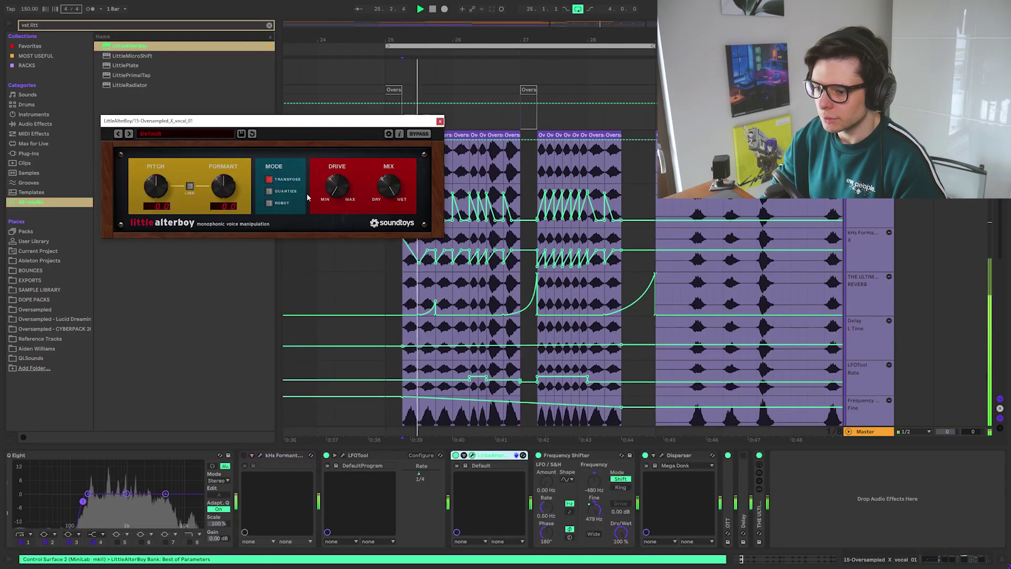
pyautogui.moveTo(230, 121); pyautogui.dragTo(172, 262)
pyautogui.press('space')
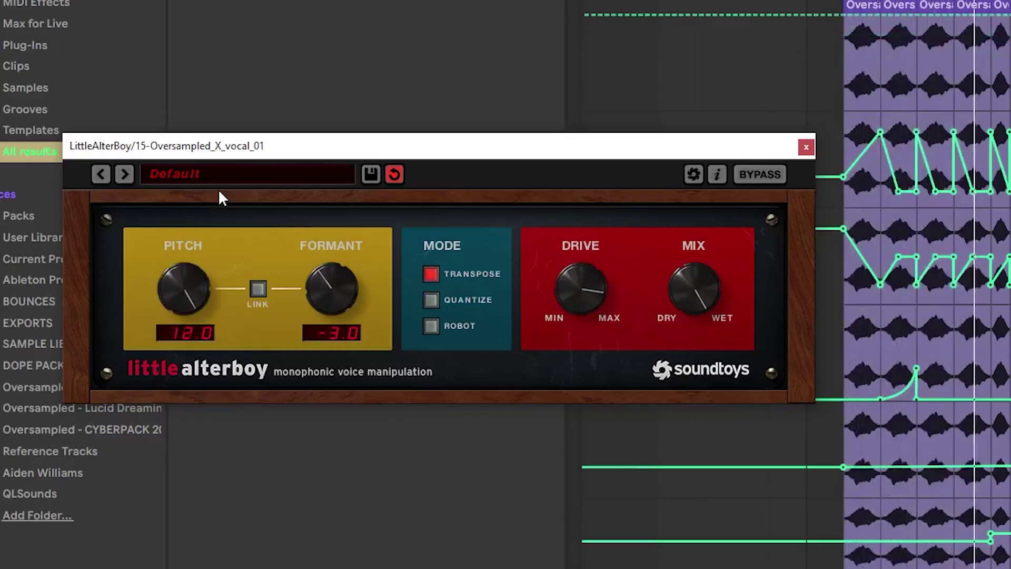
pyautogui.moveTo(117, 219); pyautogui.dragTo(117, 390)
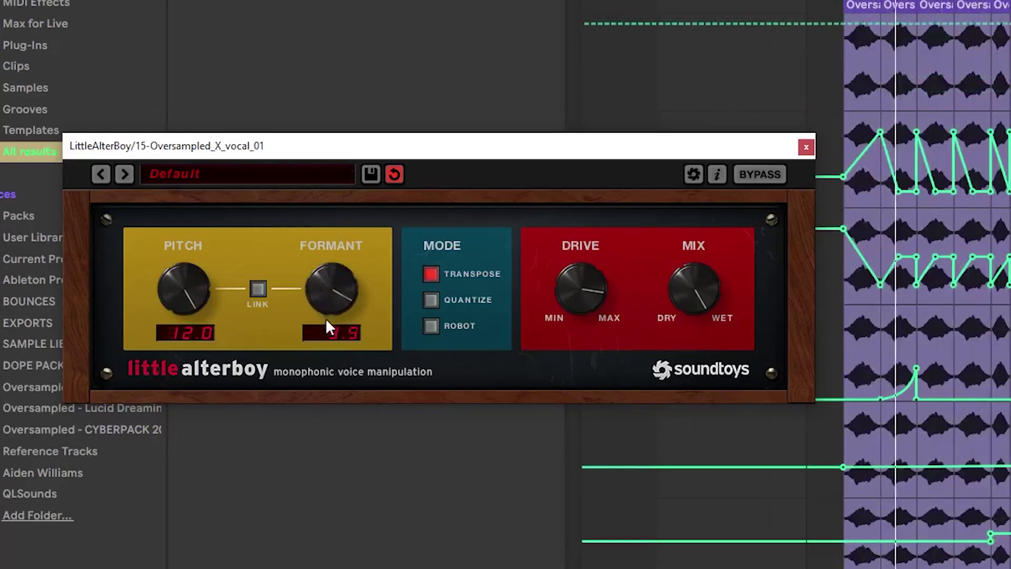
pyautogui.moveTo(333, 338); pyautogui.dragTo(326, 332)
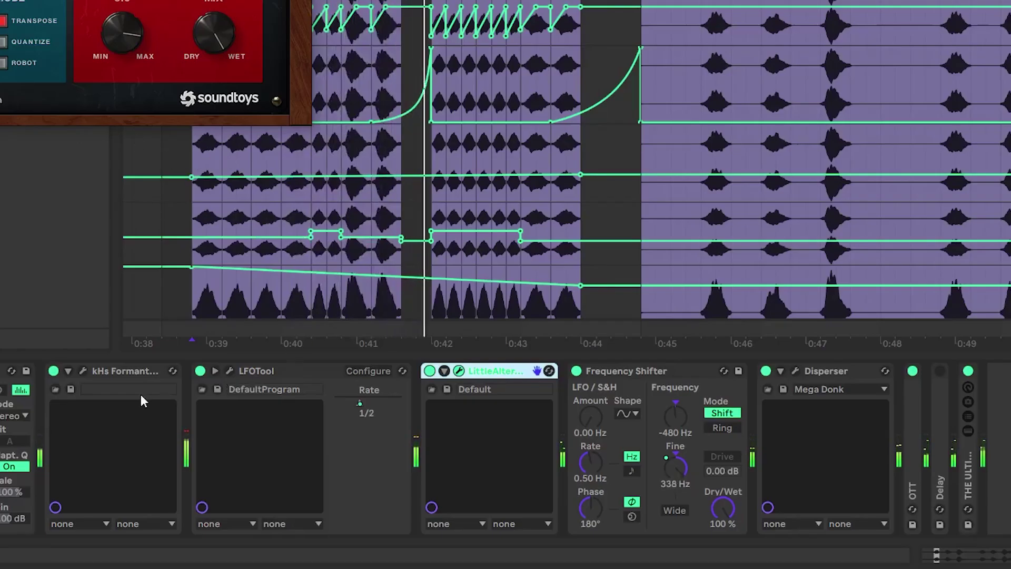
# Deactivate kHs Formant Filter and move LittleAlterBoy after Frequency Shifter in the vocal chop chain.
pyautogui.click(134, 370)
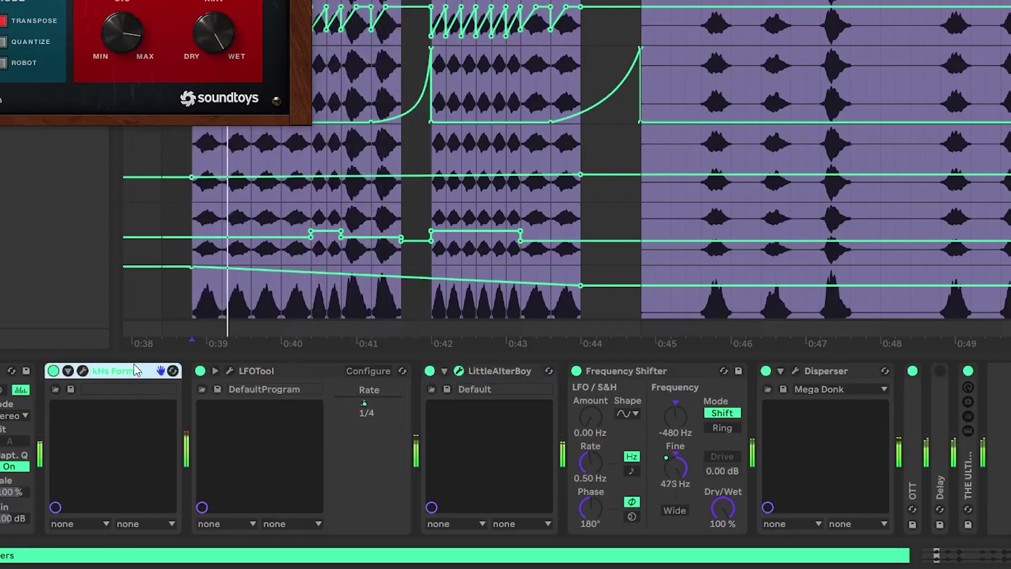
pyautogui.moveTo(497, 372); pyautogui.dragTo(730, 391)
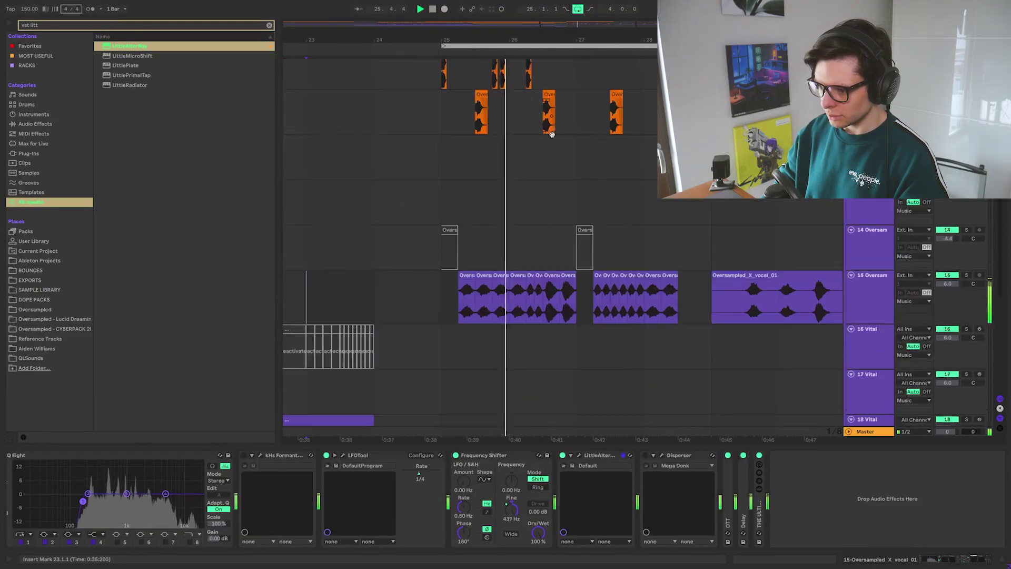
# Record the processed vocal chops onto a new resampling track starting at bar 25.
pyautogui.moveTo(552, 135); pyautogui.dragTo(559, 93)
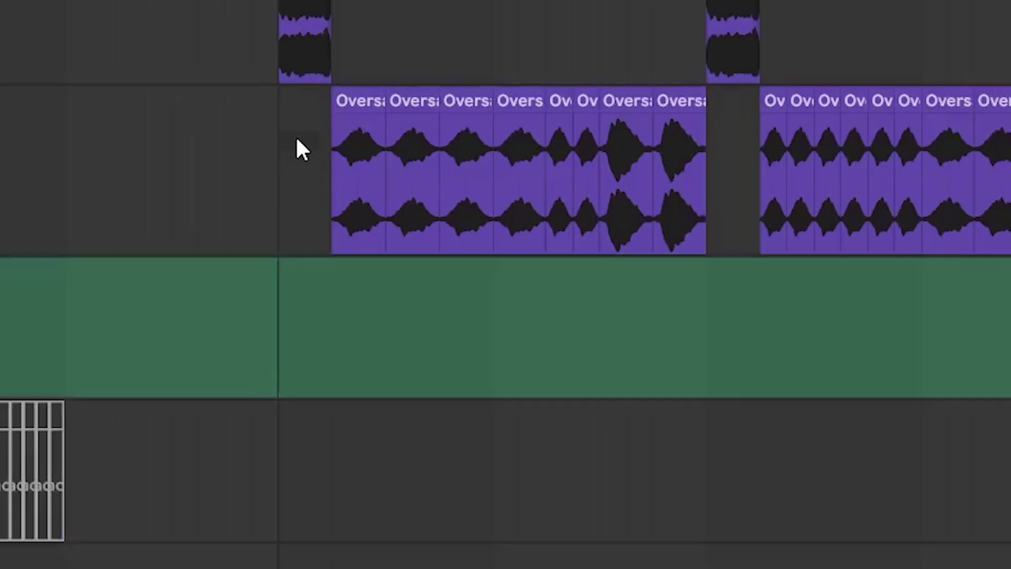
pyautogui.press('F9')
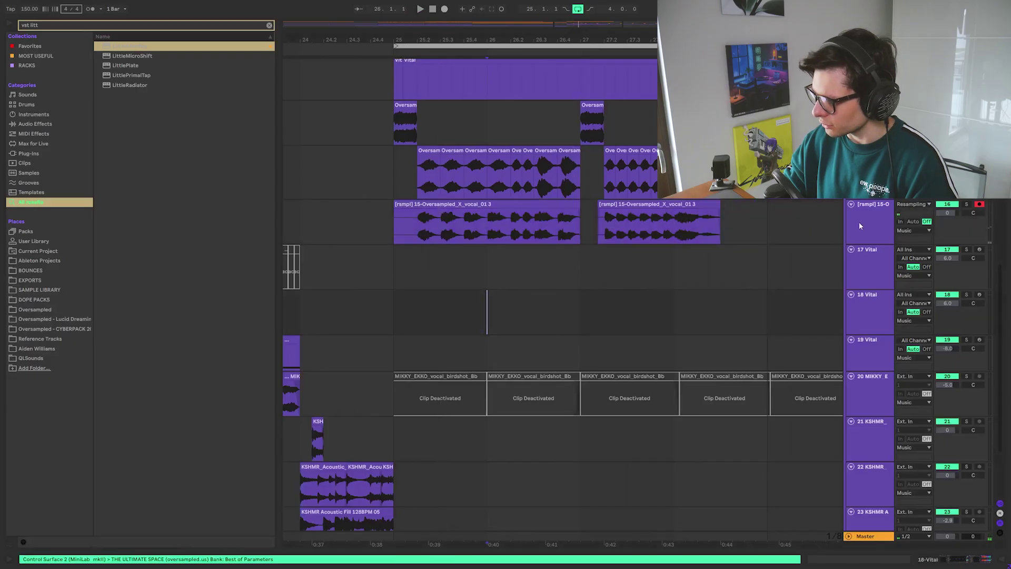
# Duplicate the resampled vocal track and deactivate both recorded clips on the original.
pyautogui.click(859, 222)
pyautogui.hotkey('ctrl', 'd')
pyautogui.moveTo(358, 221); pyautogui.dragTo(756, 217)
pyautogui.press('0')
# Trim the duplicated resampled vocal to the two chops from 25.2.1 to 25.4.1 and duplicate that section three times.
pyautogui.click(476, 270)
pyautogui.click(442, 270)
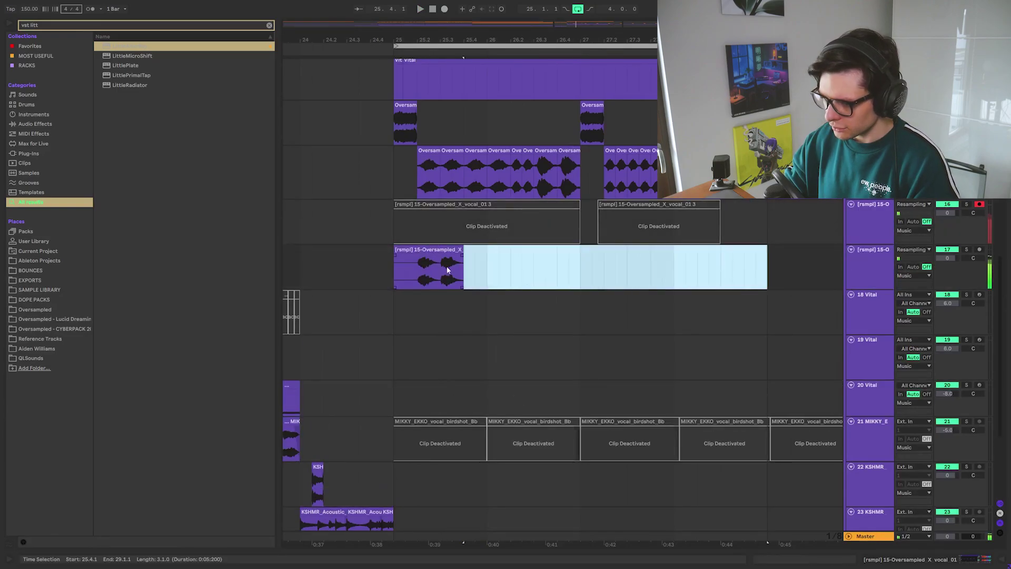
pyautogui.click(421, 267)
pyautogui.hotkey('ctrl', 'd')
pyautogui.hotkey('ctrl', 'd')
pyautogui.hotkey('ctrl', 'd')
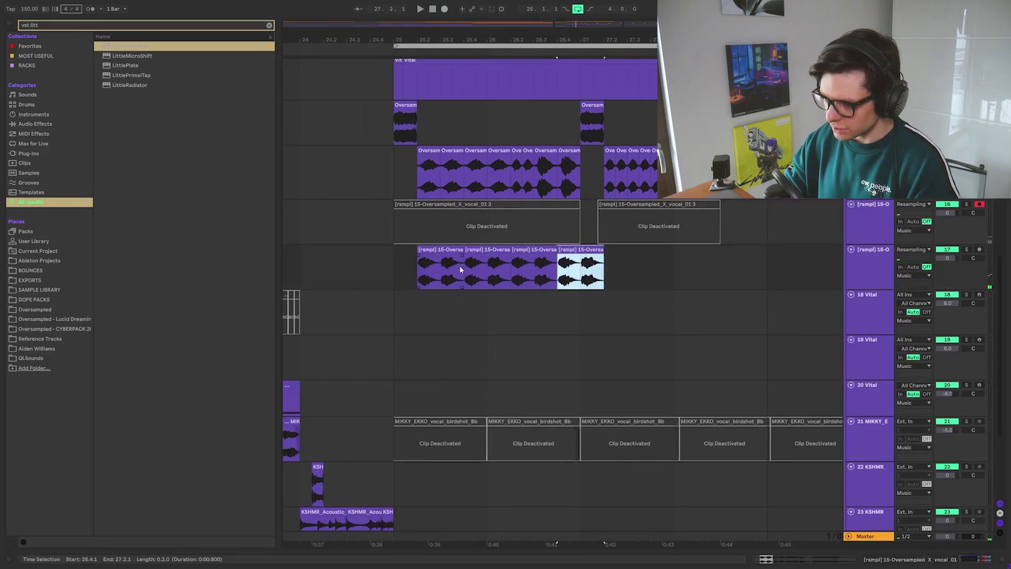
# Play the repeated resampled vocal chops and place the insert marker back at their start, 25.2.1.
pyautogui.click(419, 276)
pyautogui.press('space')
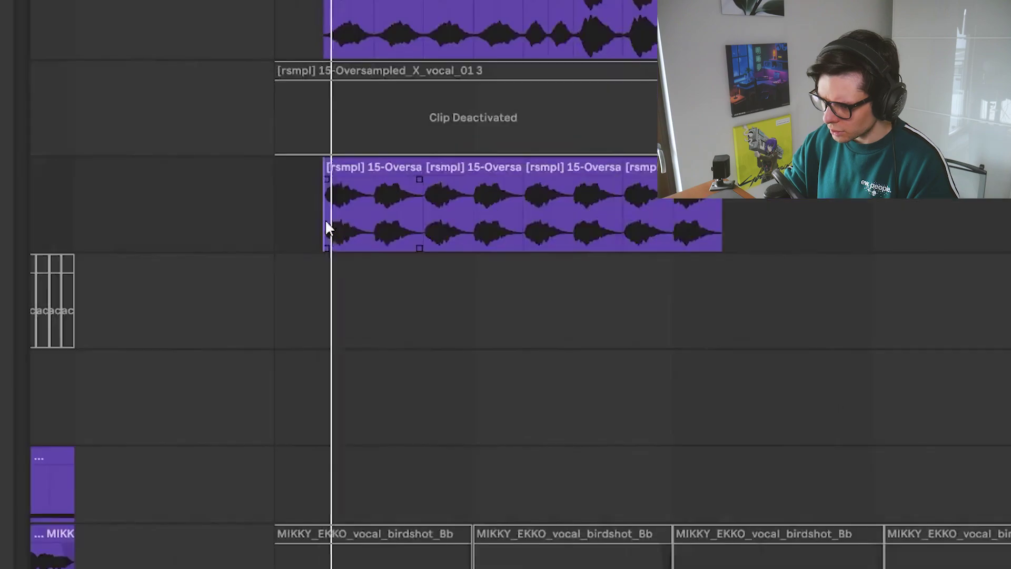
pyautogui.moveTo(382, 271); pyautogui.dragTo(675, 271)
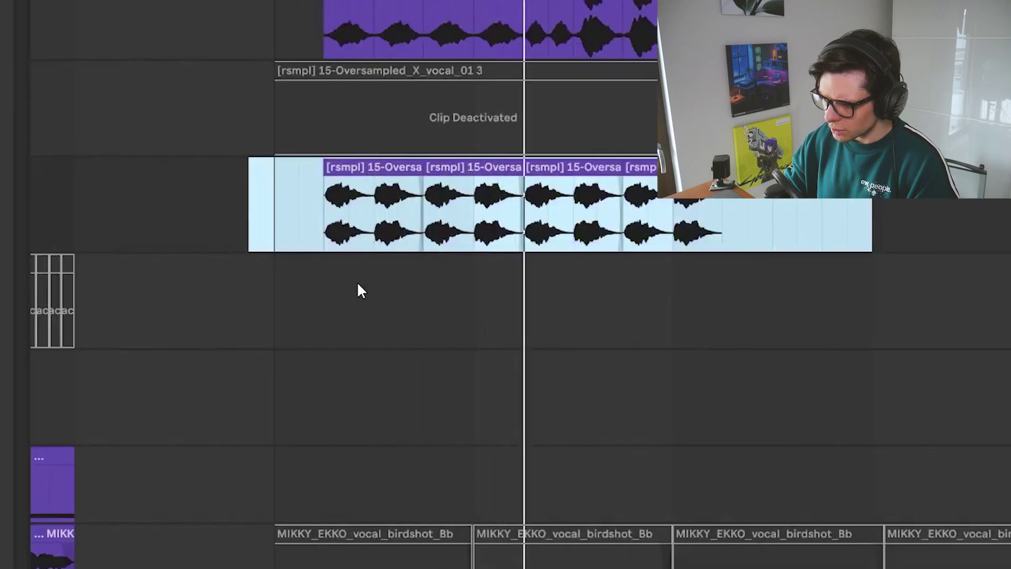
pyautogui.click(348, 207)
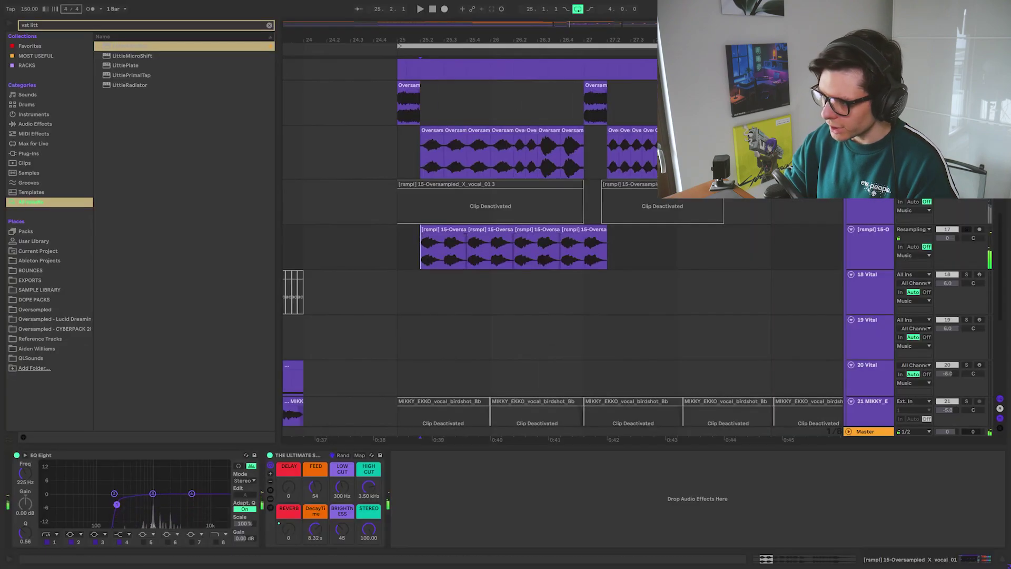
# Show the arrangement's automation and inspect the reverb rise over the first two resampled vocal chops.
pyautogui.press('a')
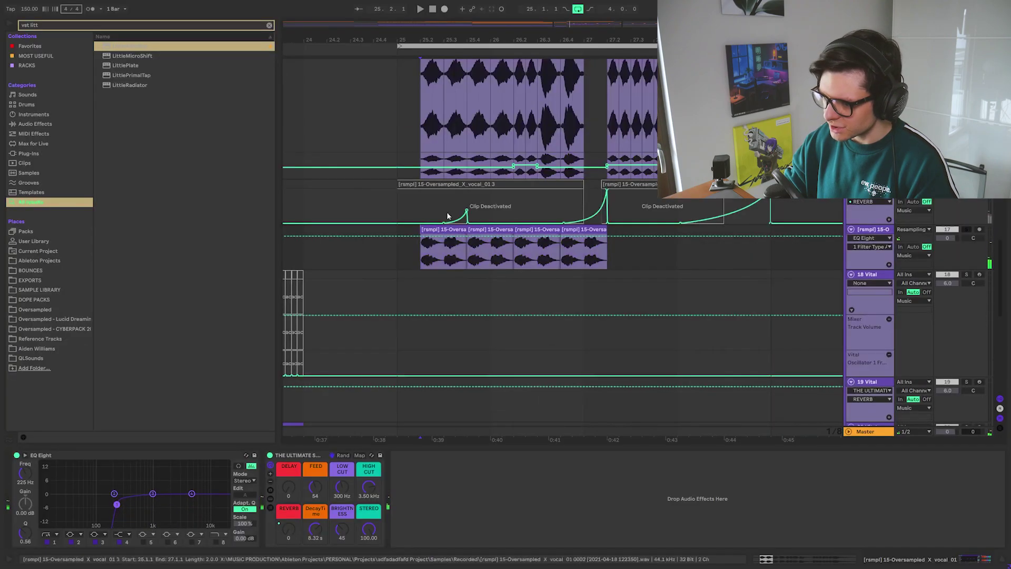
pyautogui.scroll(4, 447, 264)
pyautogui.hscroll(2, 447, 270)
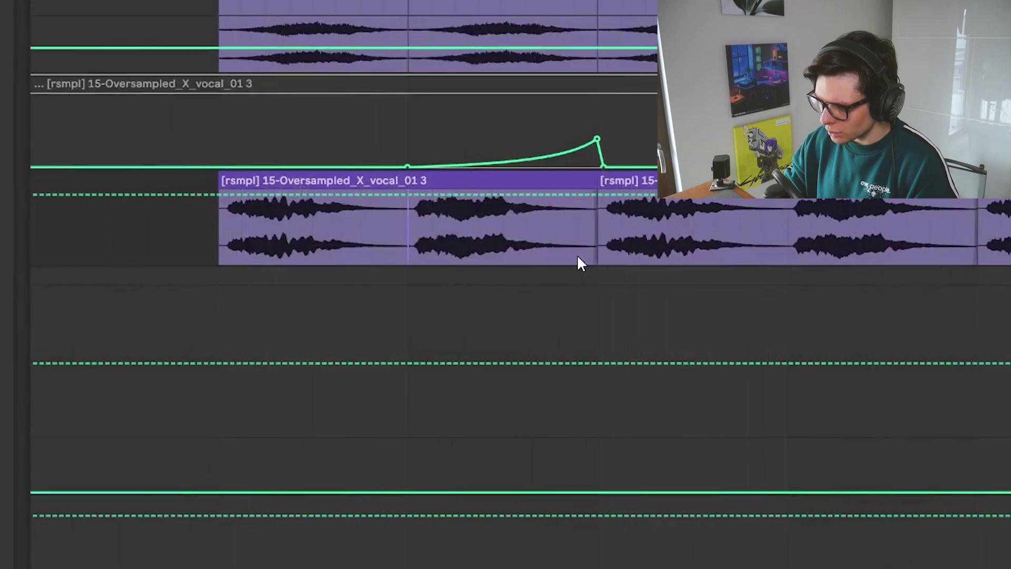
pyautogui.scroll(-2, 582, 263)
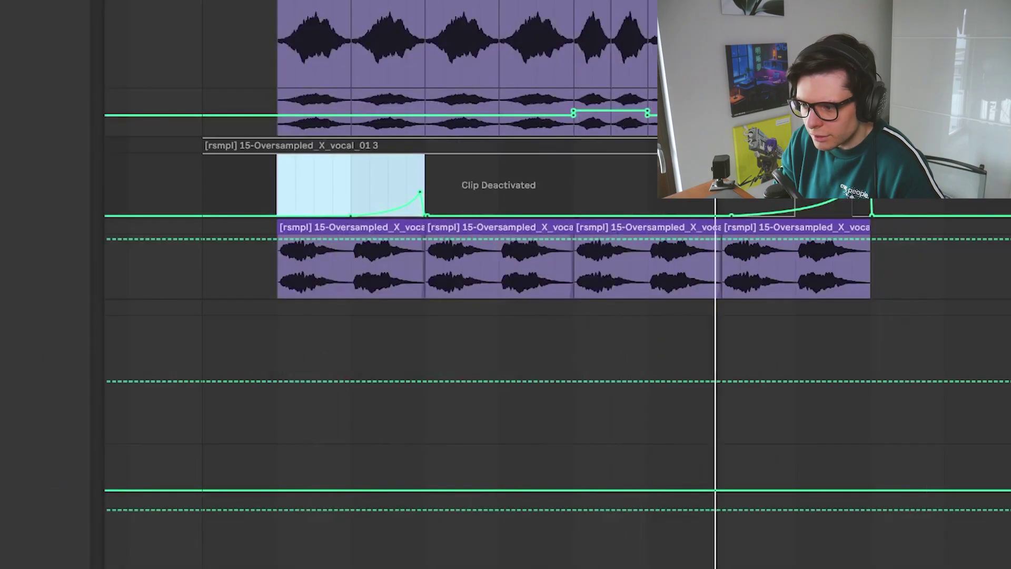
pyautogui.click(570, 185)
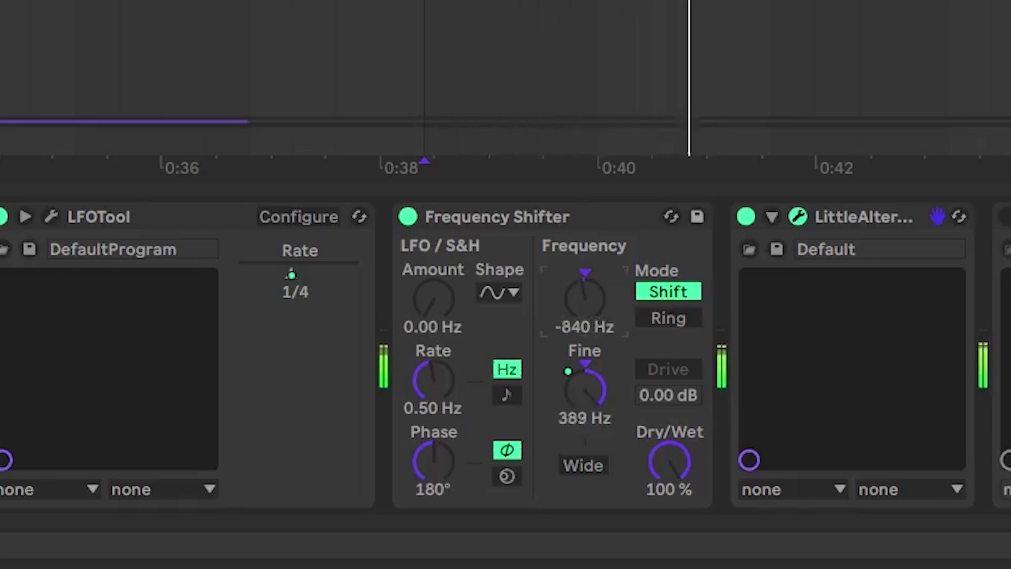
# Set the Frequency Shifter's coarse frequency to -920 Hz on the vocal chop track and show its automation in a new lane.
pyautogui.press('space')
pyautogui.rightClick(587, 302)
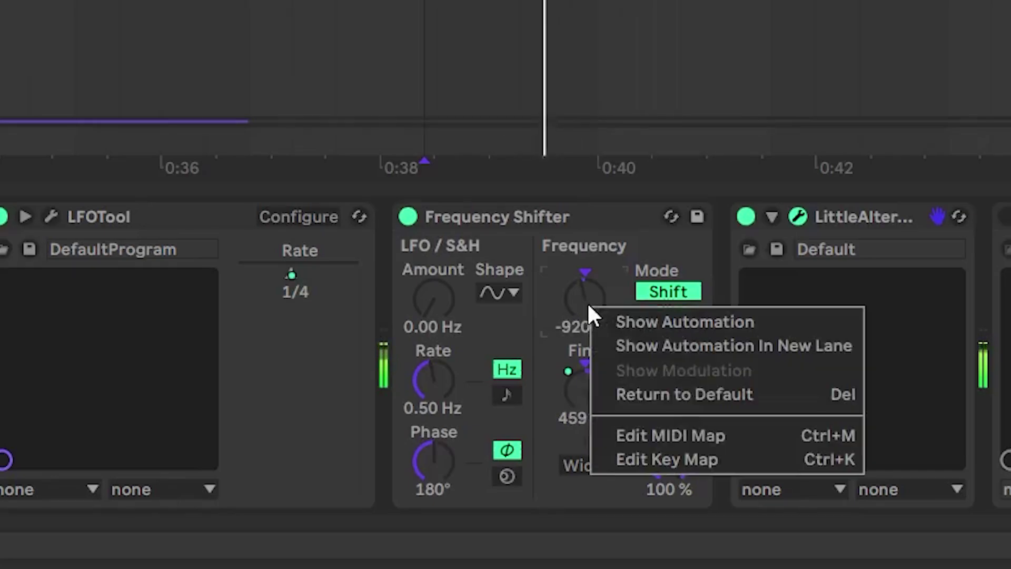
pyautogui.click(649, 348)
pyautogui.scroll(3, 538, 251)
# Try a peaking, decaying coarse-frequency curve over the first vocal chops and clear that automation.
pyautogui.moveTo(538, 251); pyautogui.dragTo(548, 431)
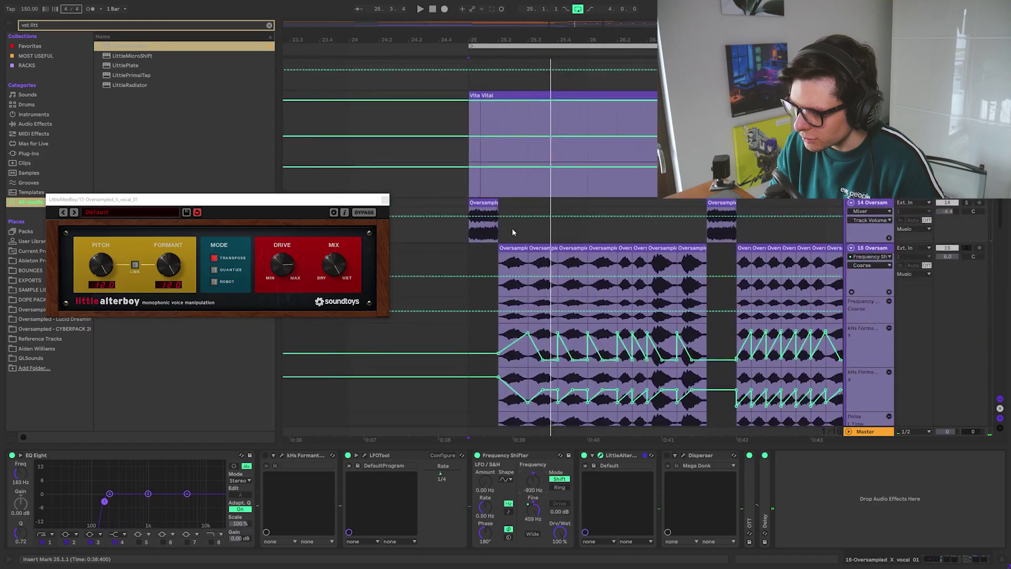
pyautogui.scroll(2, 515, 230)
pyautogui.moveTo(528, 257); pyautogui.dragTo(496, 210)
pyautogui.click(466, 239)
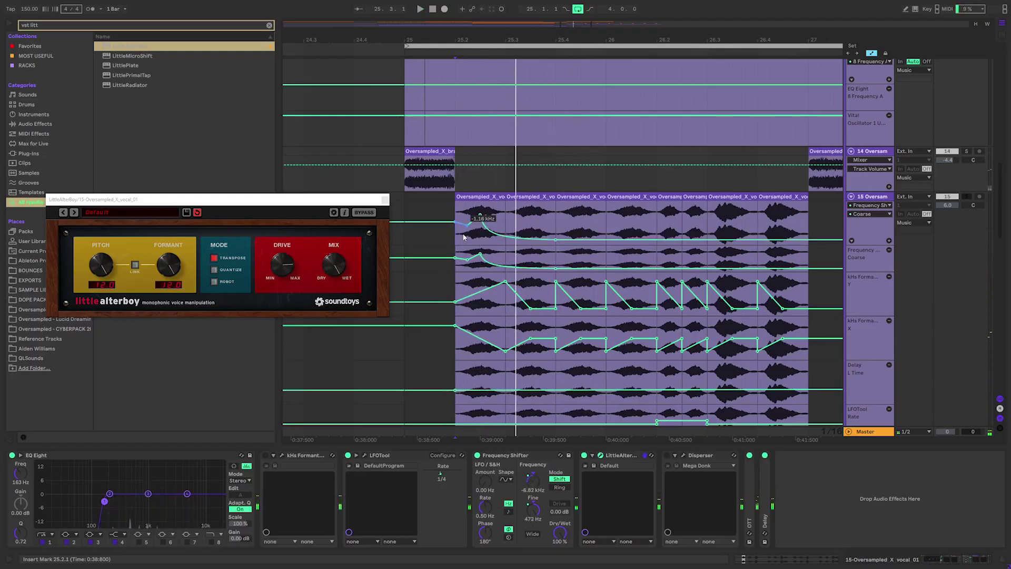
pyautogui.moveTo(456, 234); pyautogui.dragTo(631, 235)
pyautogui.press('Delete')
# Draw a repeating stepped coarse-frequency automation over the first four vocal chops and add a resampling track below.
pyautogui.click(556, 227)
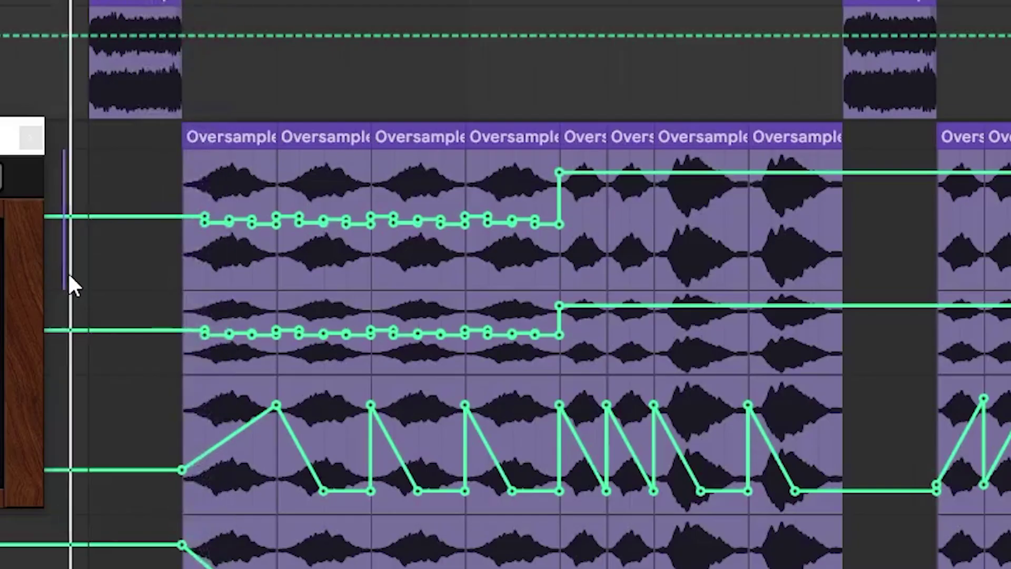
pyautogui.hscroll(-5, 67, 271)
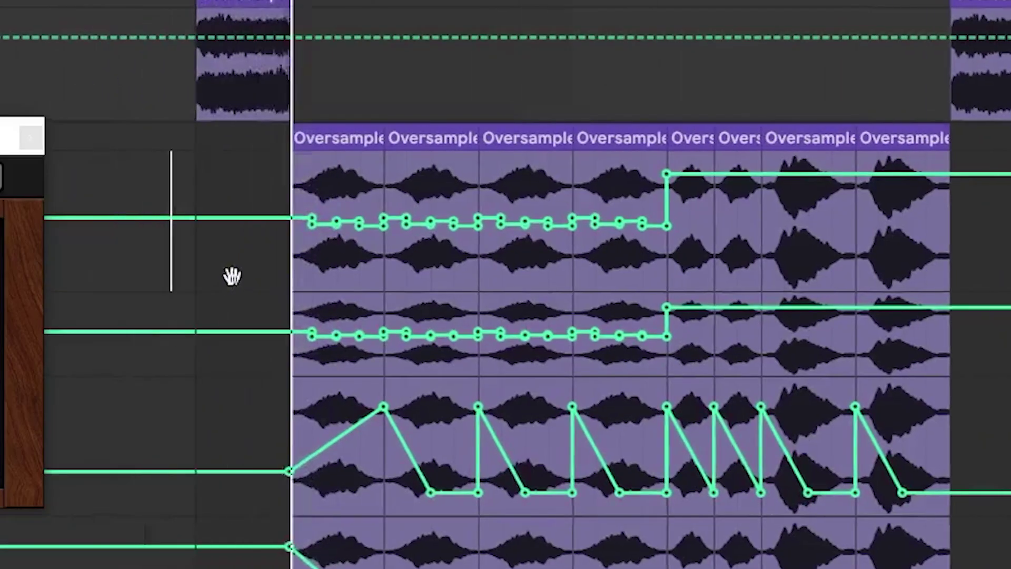
pyautogui.click(488, 196)
pyautogui.press('space')
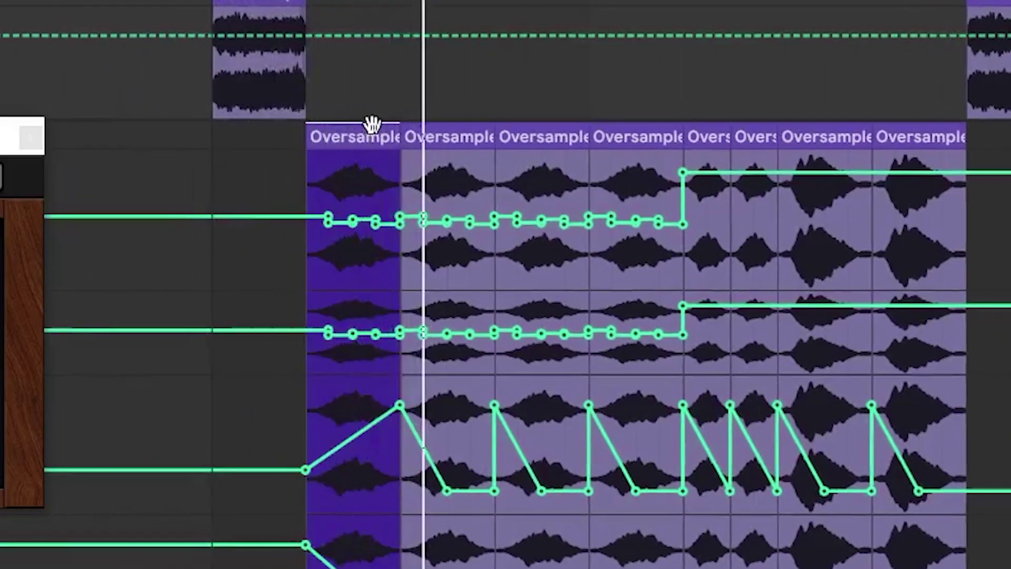
pyautogui.hotkey('ctrl', 't')
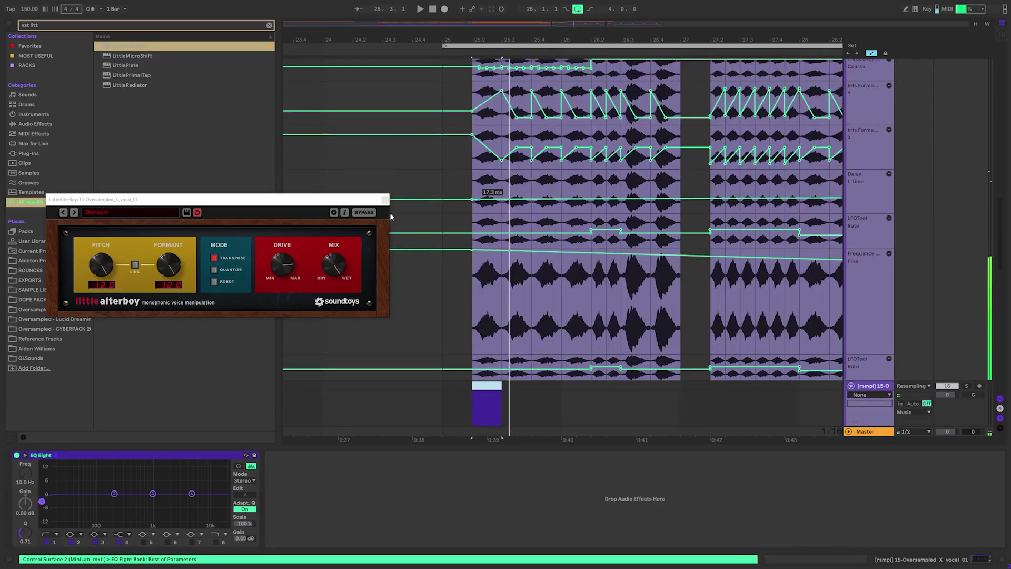
pyautogui.click(386, 201)
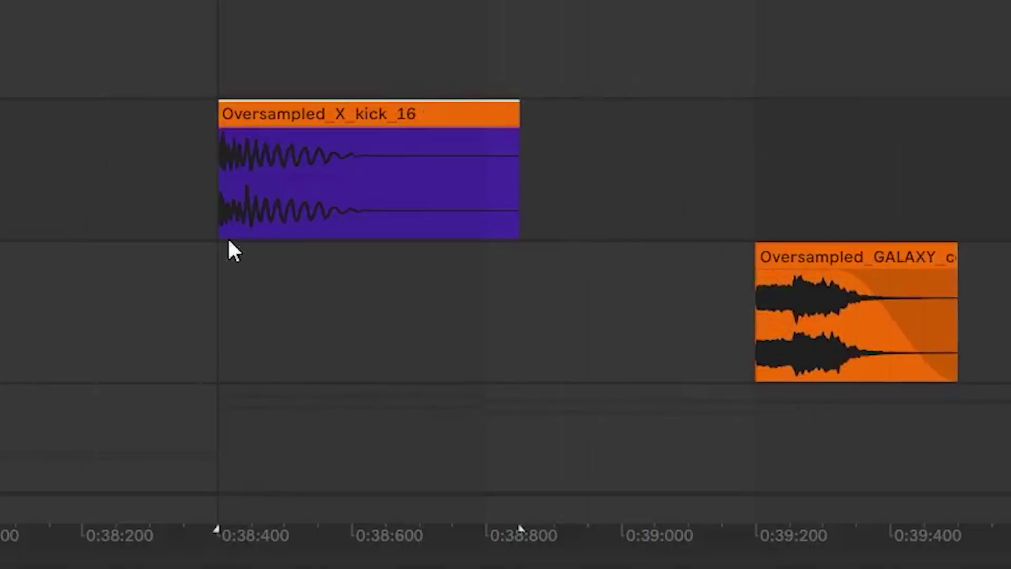
# Audition Oversampled_X_kick_16 at bar 25 and place the kick three beats further along at 25.4.
pyautogui.click(18, 203)
pyautogui.press('space')
pyautogui.scroll(-5, 137, 196)
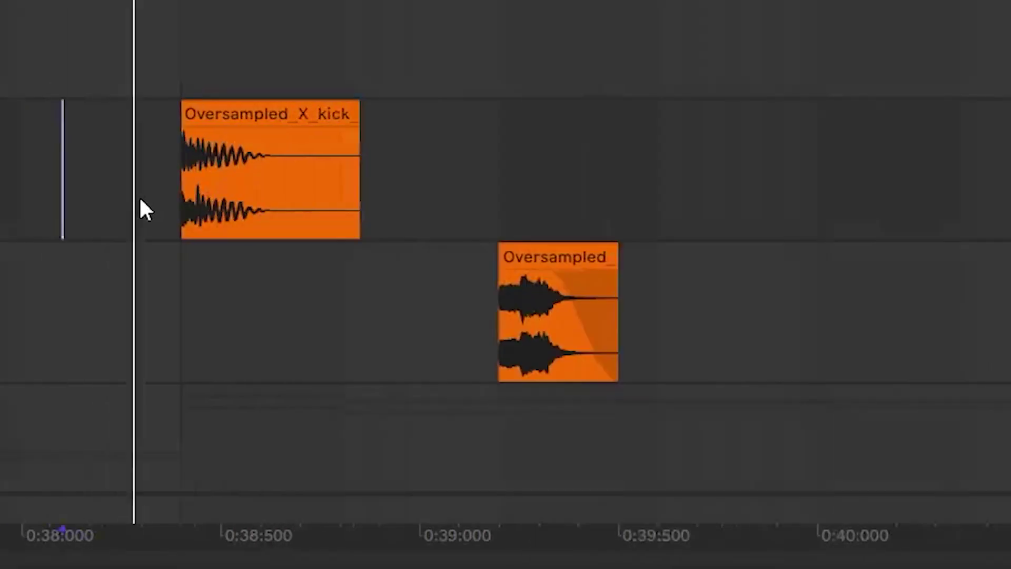
pyautogui.hscroll(-4, 162, 196)
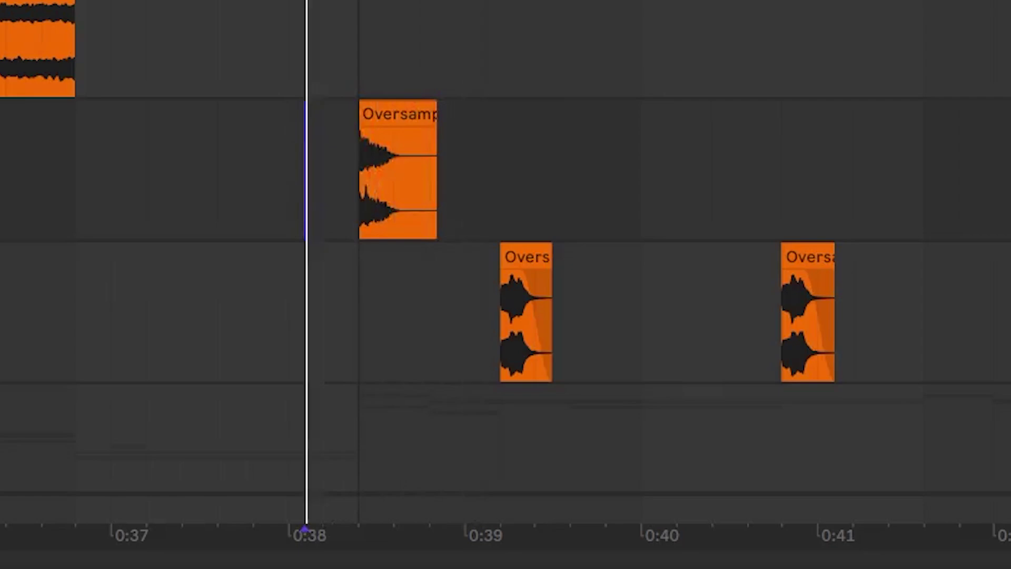
pyautogui.moveTo(397, 105); pyautogui.dragTo(608, 138)
pyautogui.click(237, 174)
pyautogui.press('space')
# Examine the start of the resampled vocal clip that follows the first chops and play the transition into it.
pyautogui.moveTo(662, 553); pyautogui.dragTo(659, 568)
pyautogui.scroll(5, 556, 503)
pyautogui.scroll(4, 554, 501)
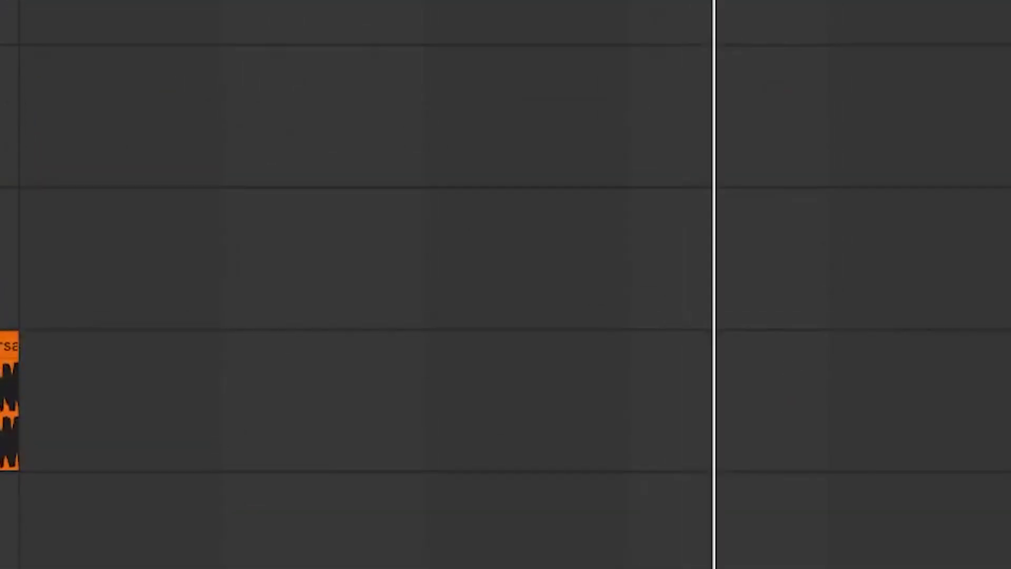
pyautogui.moveTo(344, 287); pyautogui.dragTo(574, 277)
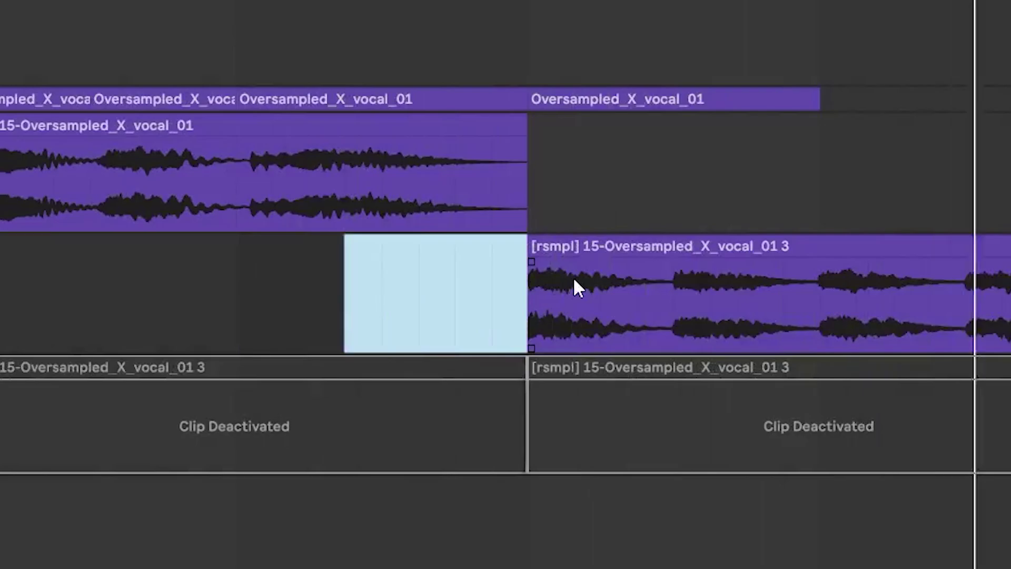
pyautogui.scroll(5, 573, 277)
pyautogui.click(512, 311)
pyautogui.moveTo(512, 311); pyautogui.dragTo(527, 311)
pyautogui.click(185, 311)
pyautogui.press('space')
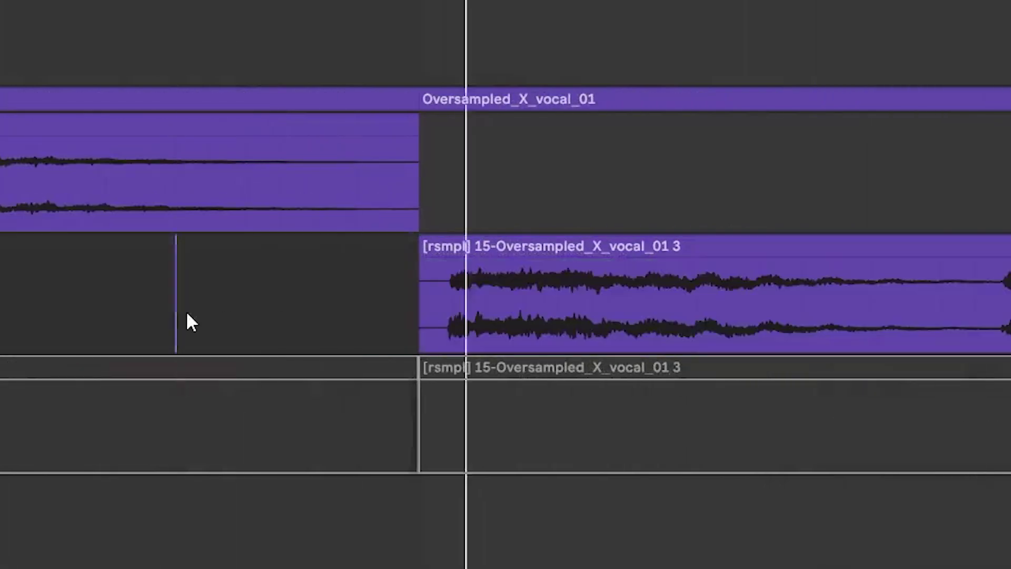
# Replay the handover between the two resampled vocal tracks from several positions.
pyautogui.scroll(-5, 188, 311)
pyautogui.moveTo(387, 322); pyautogui.dragTo(453, 323)
pyautogui.click(188, 312)
pyautogui.press('space')
pyautogui.press('space')
pyautogui.click(352, 311)
pyautogui.click(93, 310)
pyautogui.press('space')
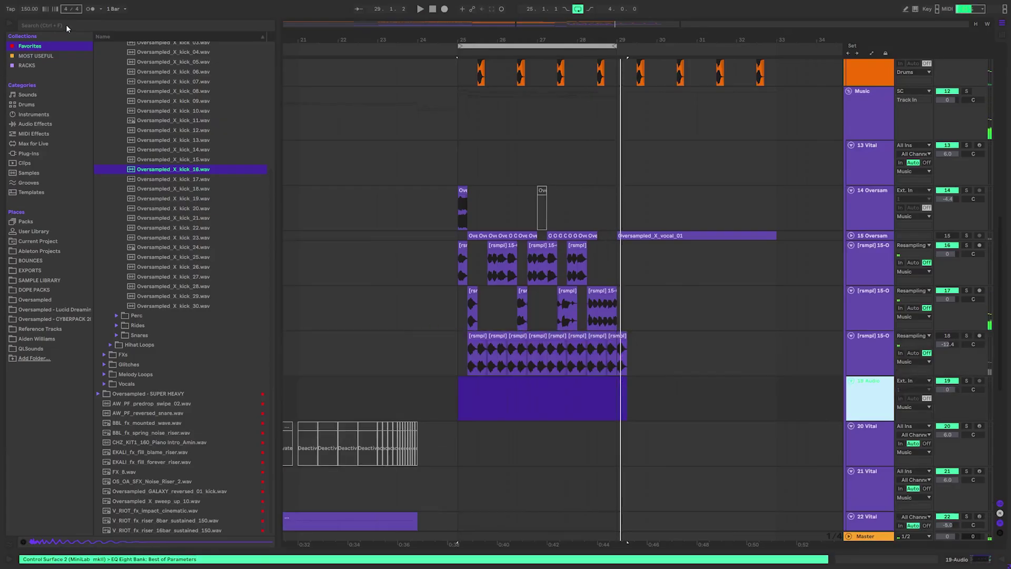
# Search the favorites for 808 samples, audition the Oversampled_X variations and choose Oversampled_X_808_05_C.wav for the bass.
pyautogui.click(71, 24)
pyautogui.write('808')
pyautogui.click(195, 84)
pyautogui.click(198, 94)
pyautogui.click(201, 105)
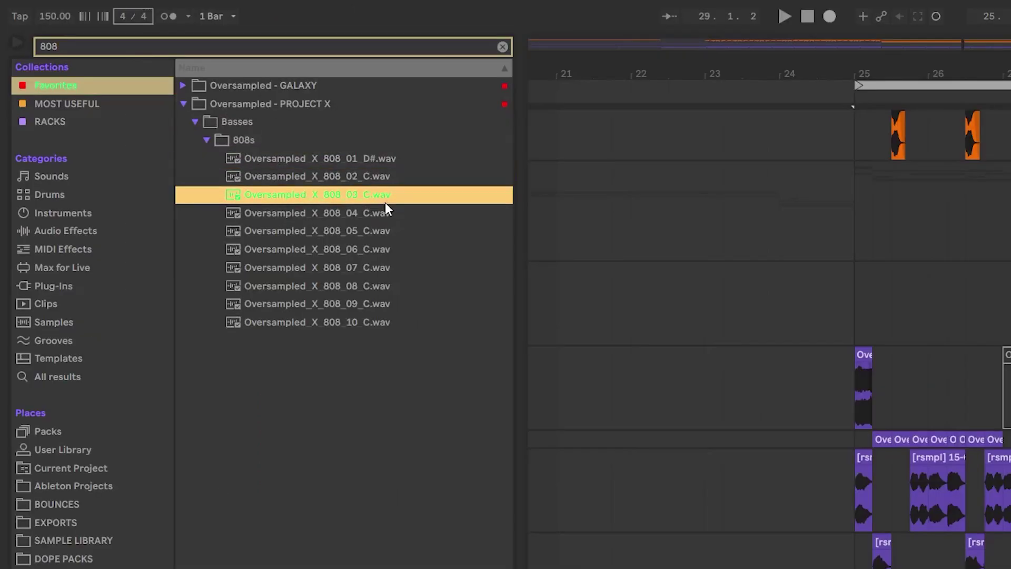
pyautogui.click(377, 213)
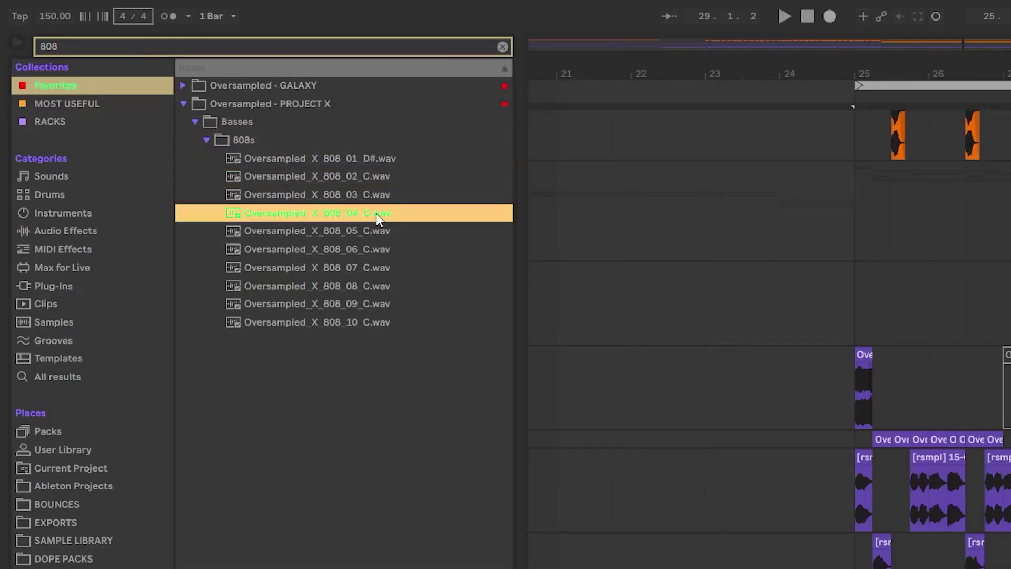
pyautogui.click(370, 233)
pyautogui.click(374, 251)
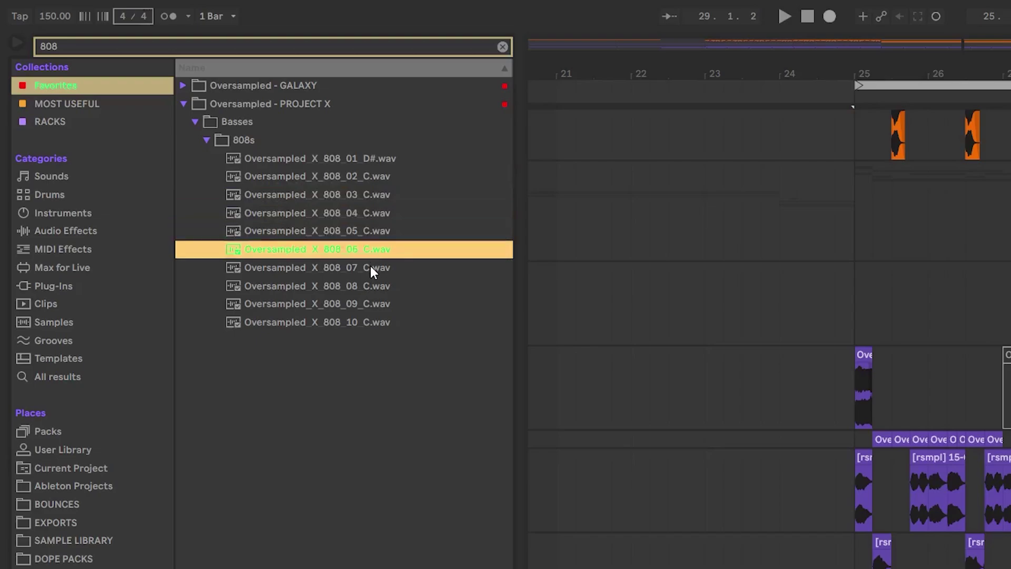
pyautogui.click(371, 265)
pyautogui.click(367, 237)
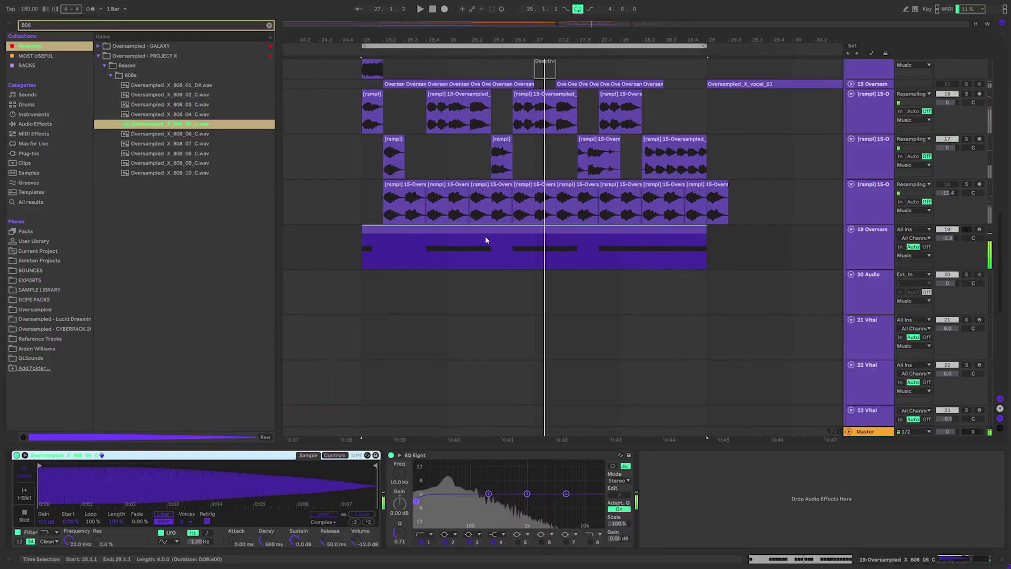
# Set the glide mode on the 808 sampler and add a short F3 slide note over the E3 bass pattern.
pyautogui.click(485, 236)
pyautogui.click(335, 456)
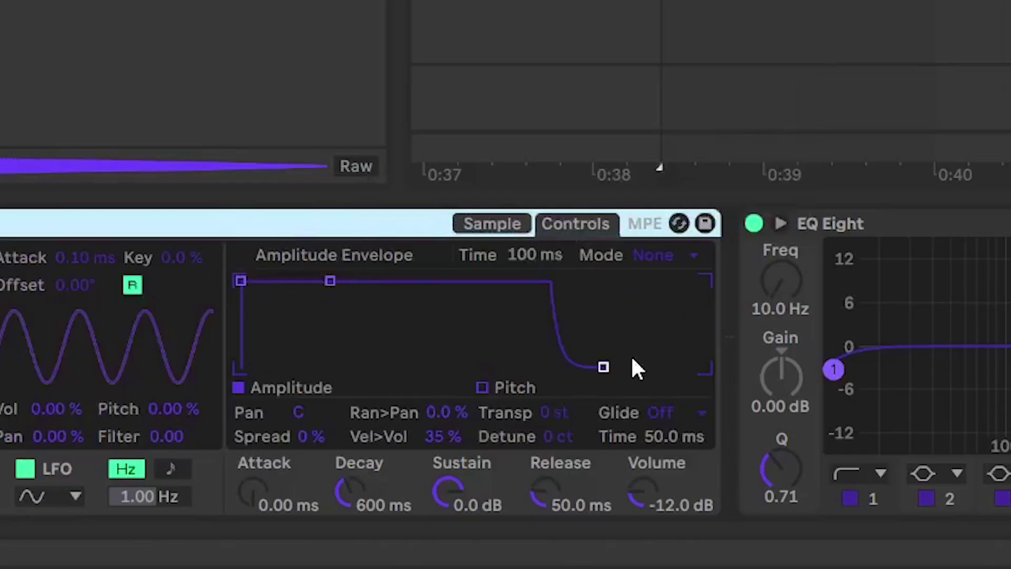
pyautogui.click(365, 516)
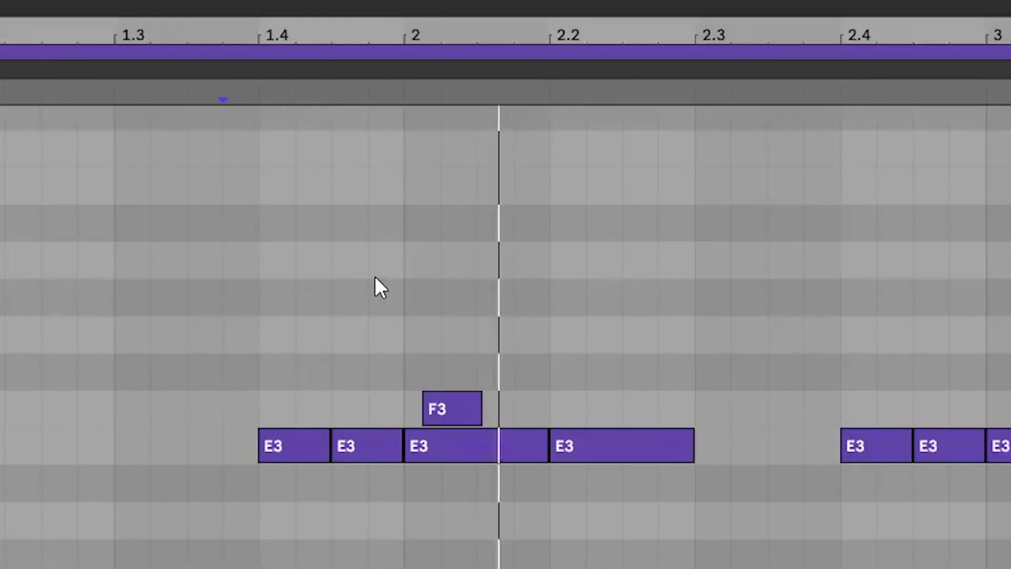
pyautogui.click(409, 303)
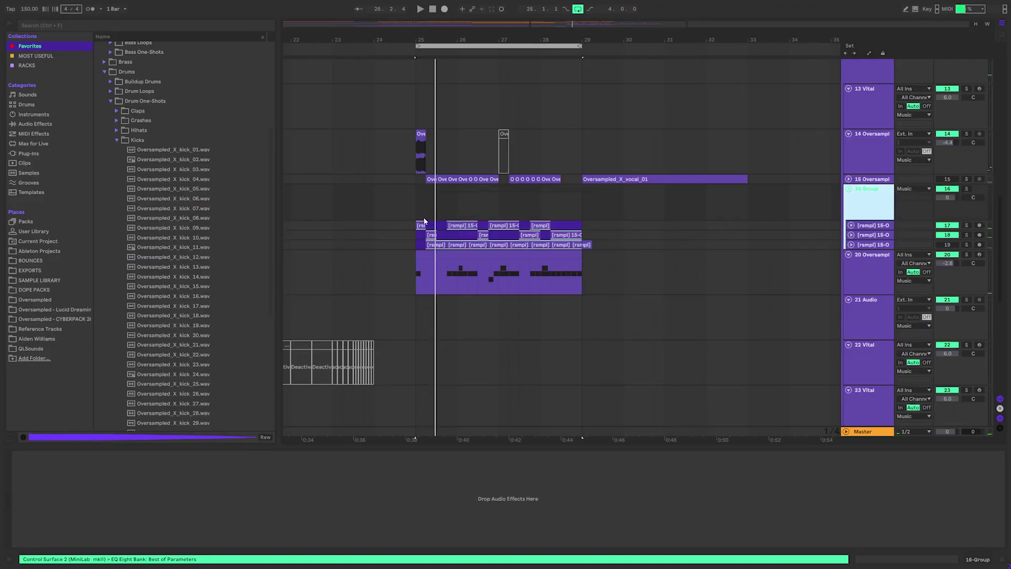
# Find the Thermal plug-in and load it on the group containing the three resampled vocal tracks.
pyautogui.click(416, 210)
pyautogui.hotkey('ctrl', 'f')
pyautogui.write('thermal.vst')
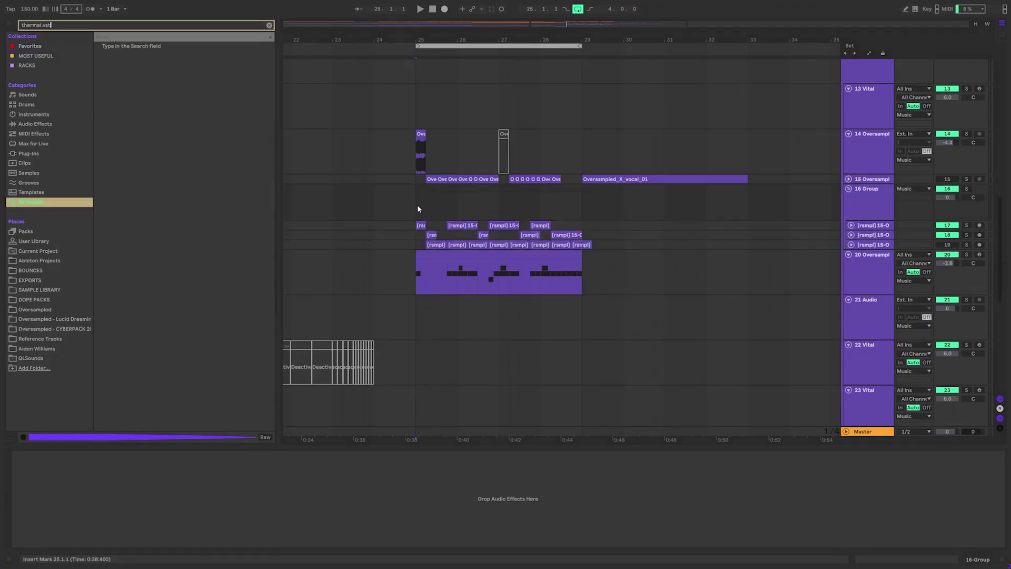
pyautogui.press('Down')
pyautogui.press('Return')
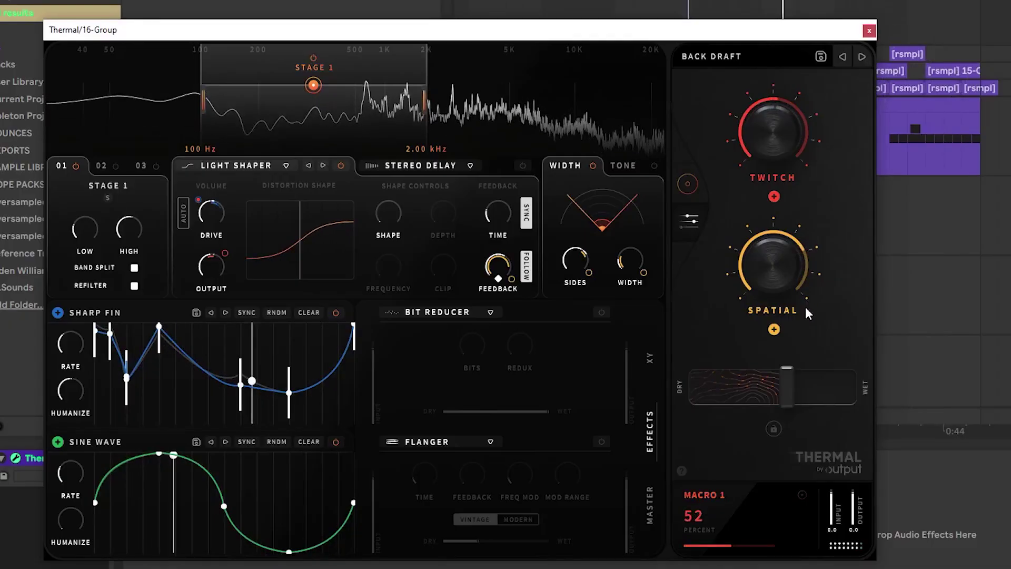
# Load Thermal's Vocal Shine preset, browse its bass presets and adjust the dry/wet mix.
pyautogui.moveTo(787, 387)
pyautogui.mouseDown()
pyautogui.moveTo(679, 412)
pyautogui.moveTo(763, 385)
pyautogui.moveTo(789, 394)
pyautogui.moveTo(782, 388)
pyautogui.mouseUp()
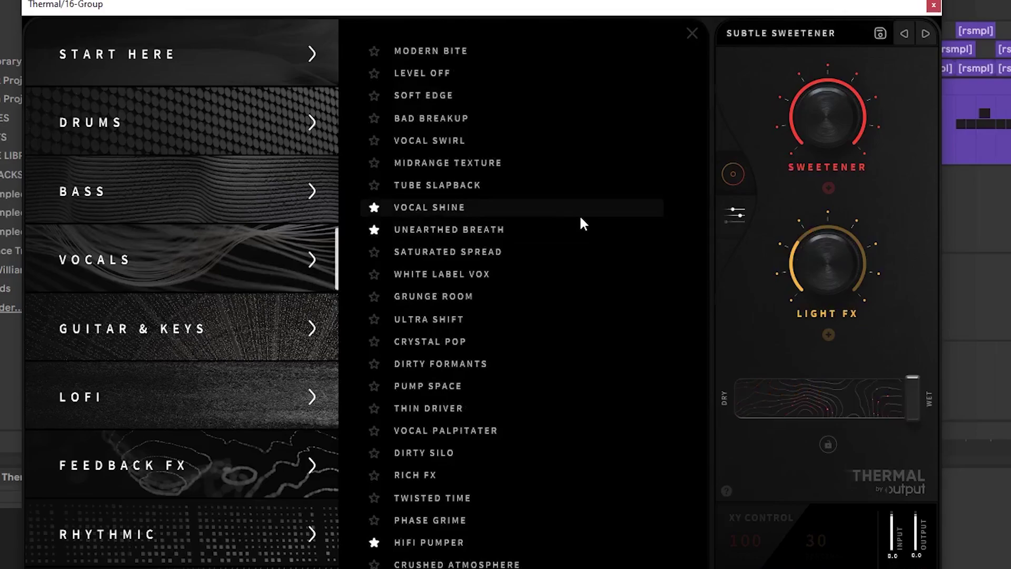
pyautogui.click(579, 212)
pyautogui.click(192, 168)
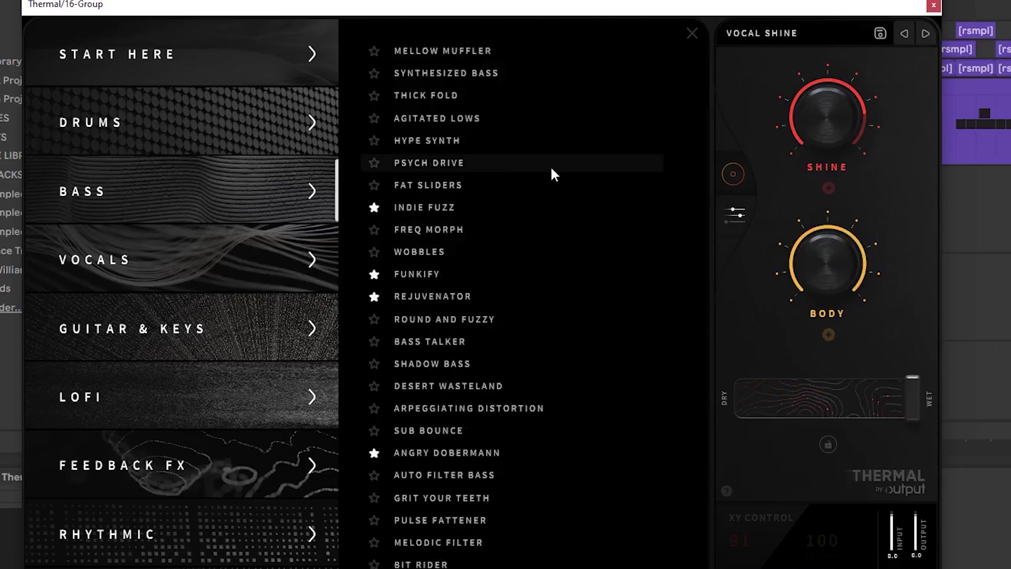
pyautogui.moveTo(743, 400); pyautogui.dragTo(829, 401)
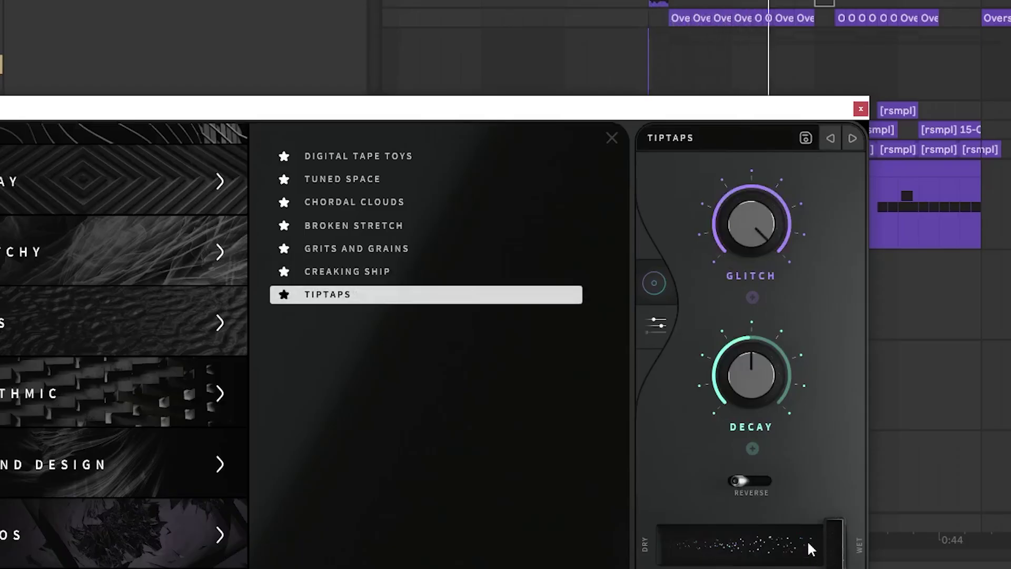
# Resample the vocal group, processed with Portal's Tiptaps preset, onto a new audio track starting at bar 25.
pyautogui.moveTo(826, 108); pyautogui.dragTo(402, 49)
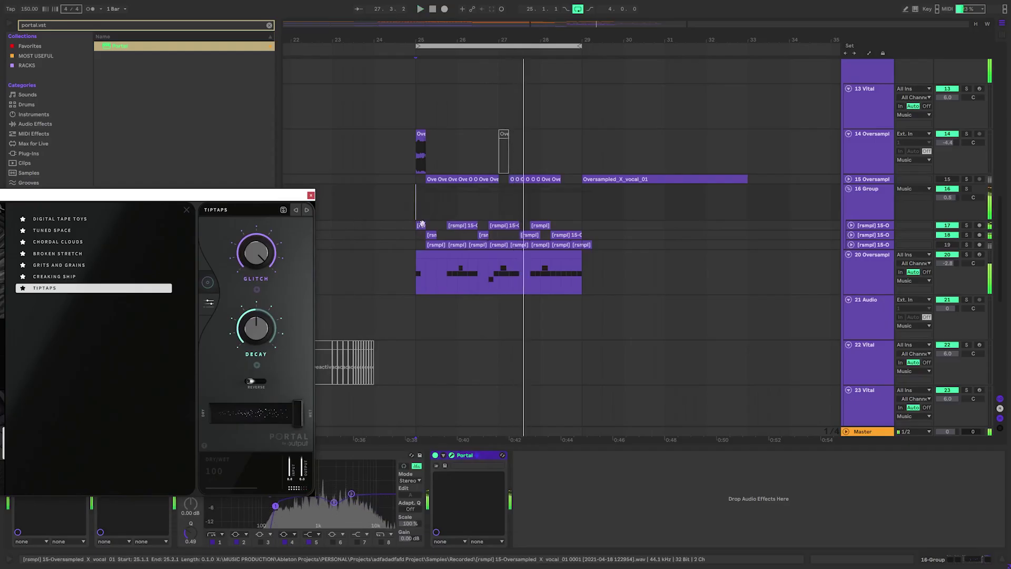
pyautogui.press('space')
pyautogui.click(648, 80)
pyautogui.press('s')
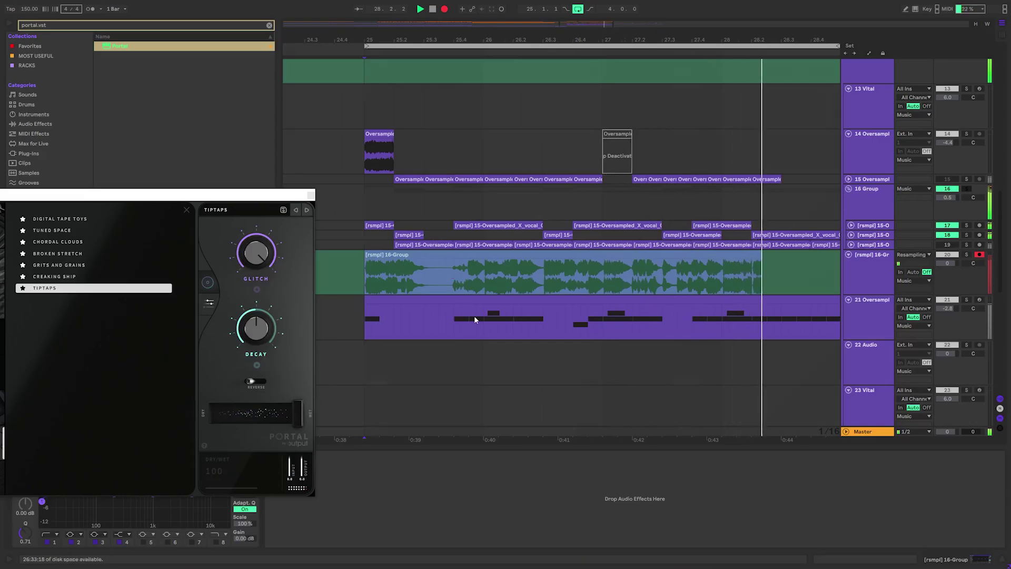
pyautogui.scroll(-3, 475, 315)
pyautogui.click(445, 10)
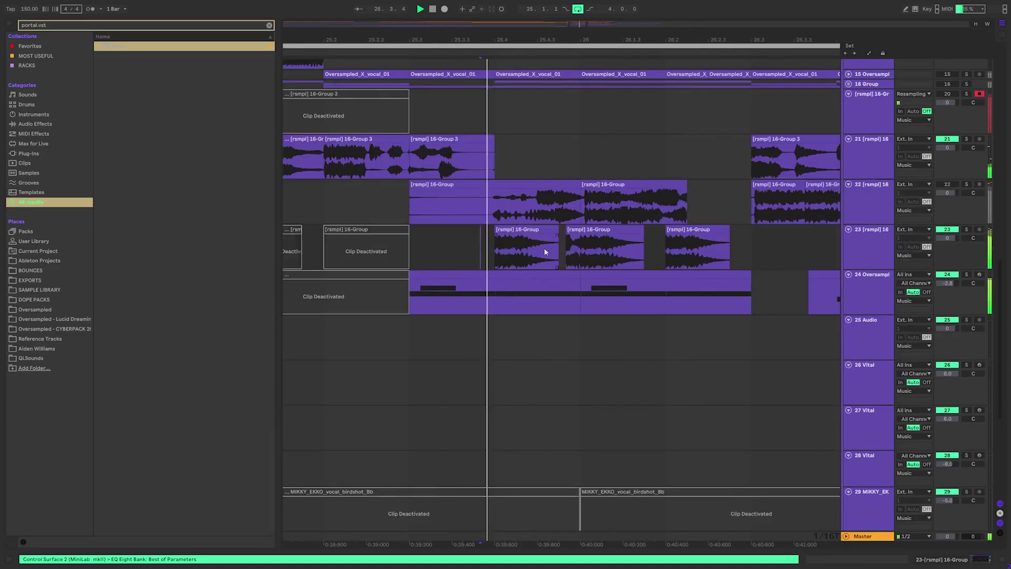
# Reposition the chopped [rsmpl] 16-Group vocal clips on track 23 within the drop.
pyautogui.moveTo(566, 231); pyautogui.dragTo(580, 230)
pyautogui.scroll(-3, 761, 228)
pyautogui.moveTo(761, 228); pyautogui.dragTo(548, 238)
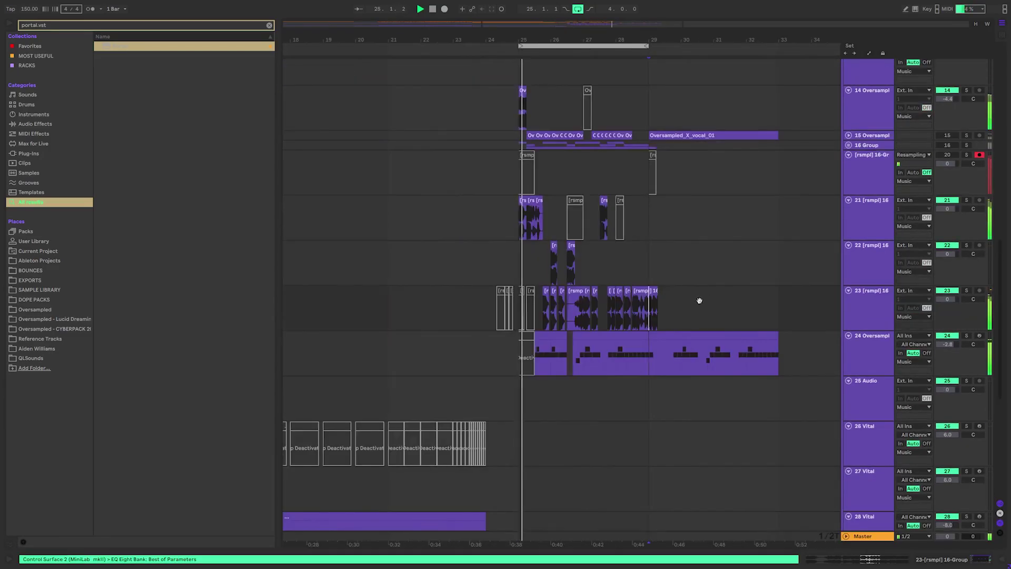
# Duplicate the resampled vocal chops and the 808 bass pattern to extend the drop to bar 41.
pyautogui.moveTo(700, 300); pyautogui.dragTo(655, 296)
pyautogui.click(639, 332)
pyautogui.hotkey('ctrl', 'd')
pyautogui.click(556, 339)
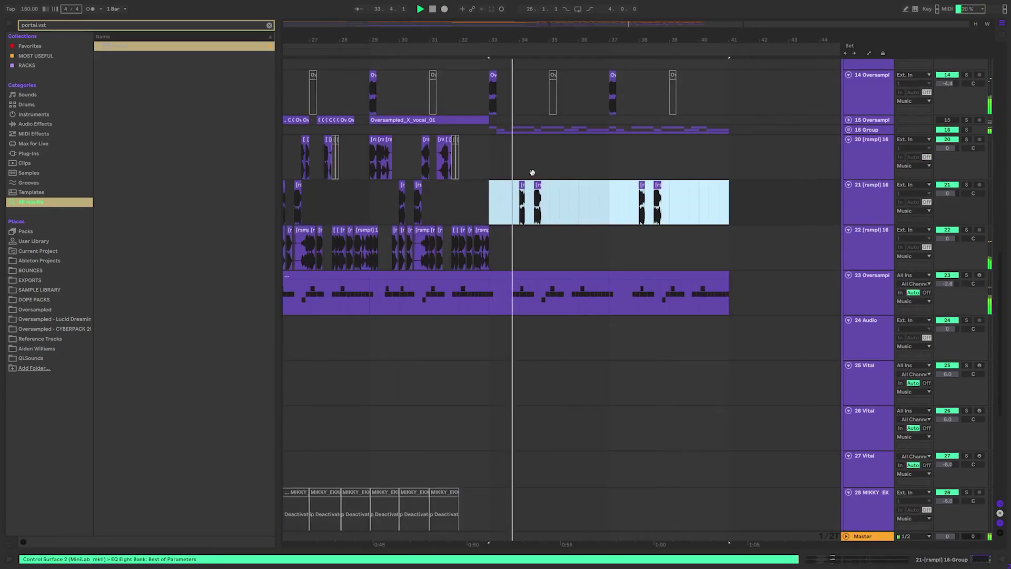
pyautogui.scroll(10, 533, 173)
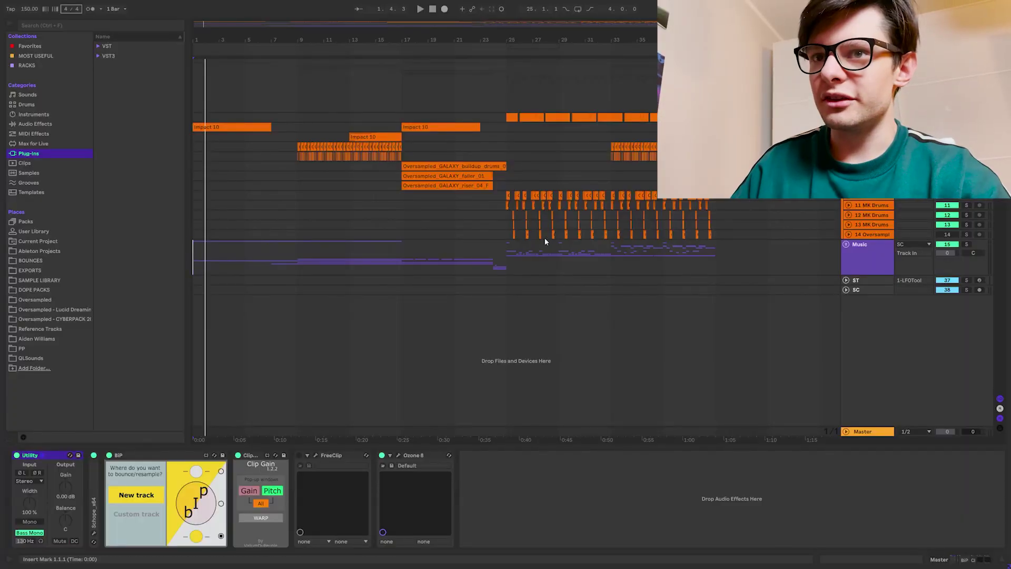
# Play the drop from around bar 25 and solo the MK Drums tracks to hear the layers individually.
pyautogui.moveTo(393, 35); pyautogui.dragTo(428, 92)
pyautogui.click(441, 90)
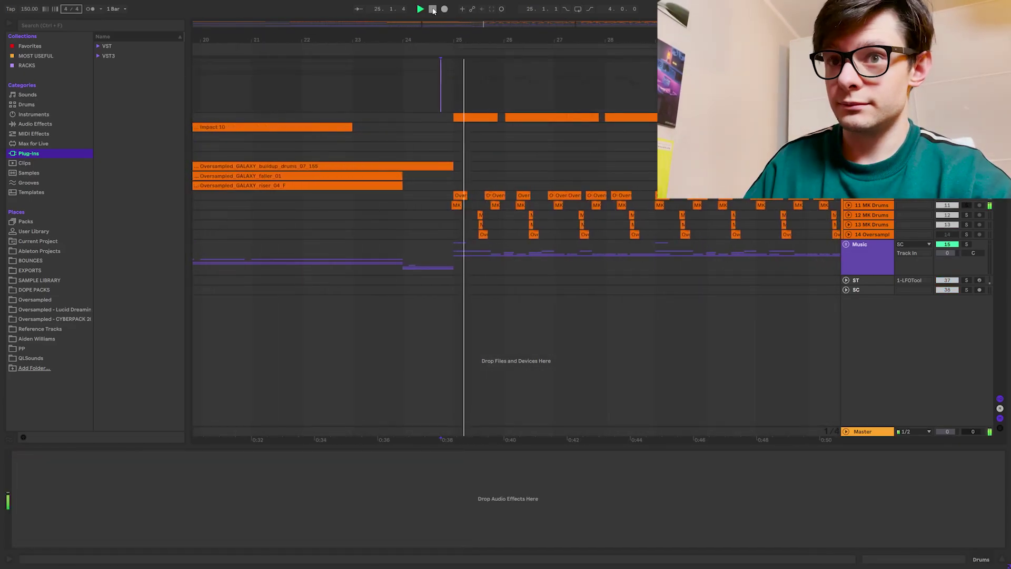
pyautogui.click(479, 224)
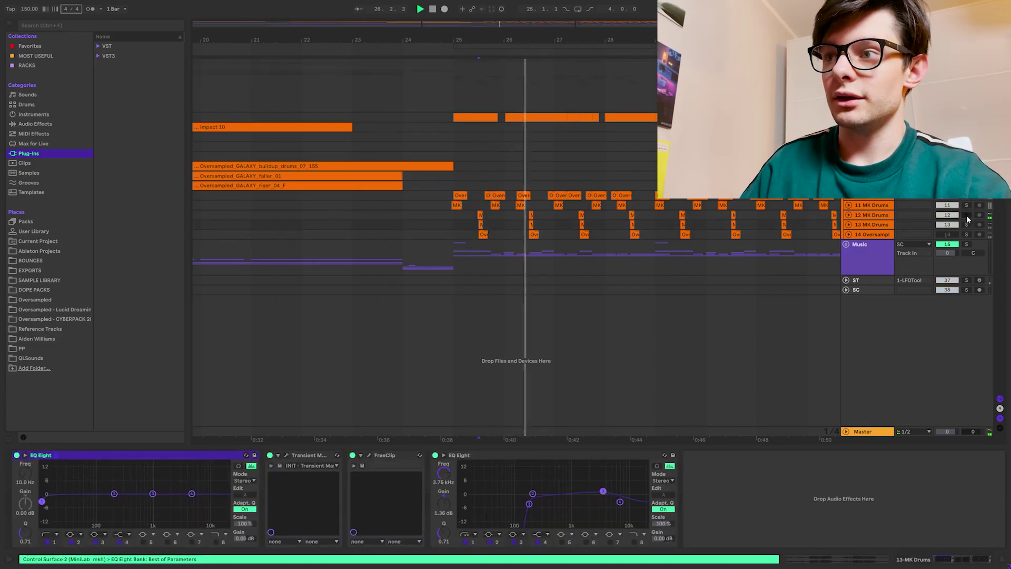
pyautogui.click(967, 216)
pyautogui.click(967, 215)
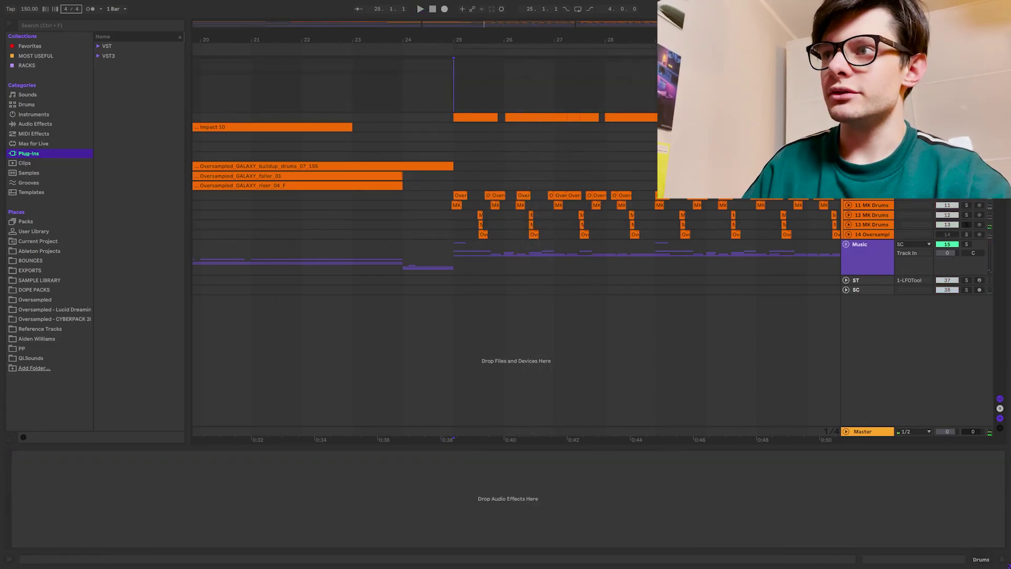